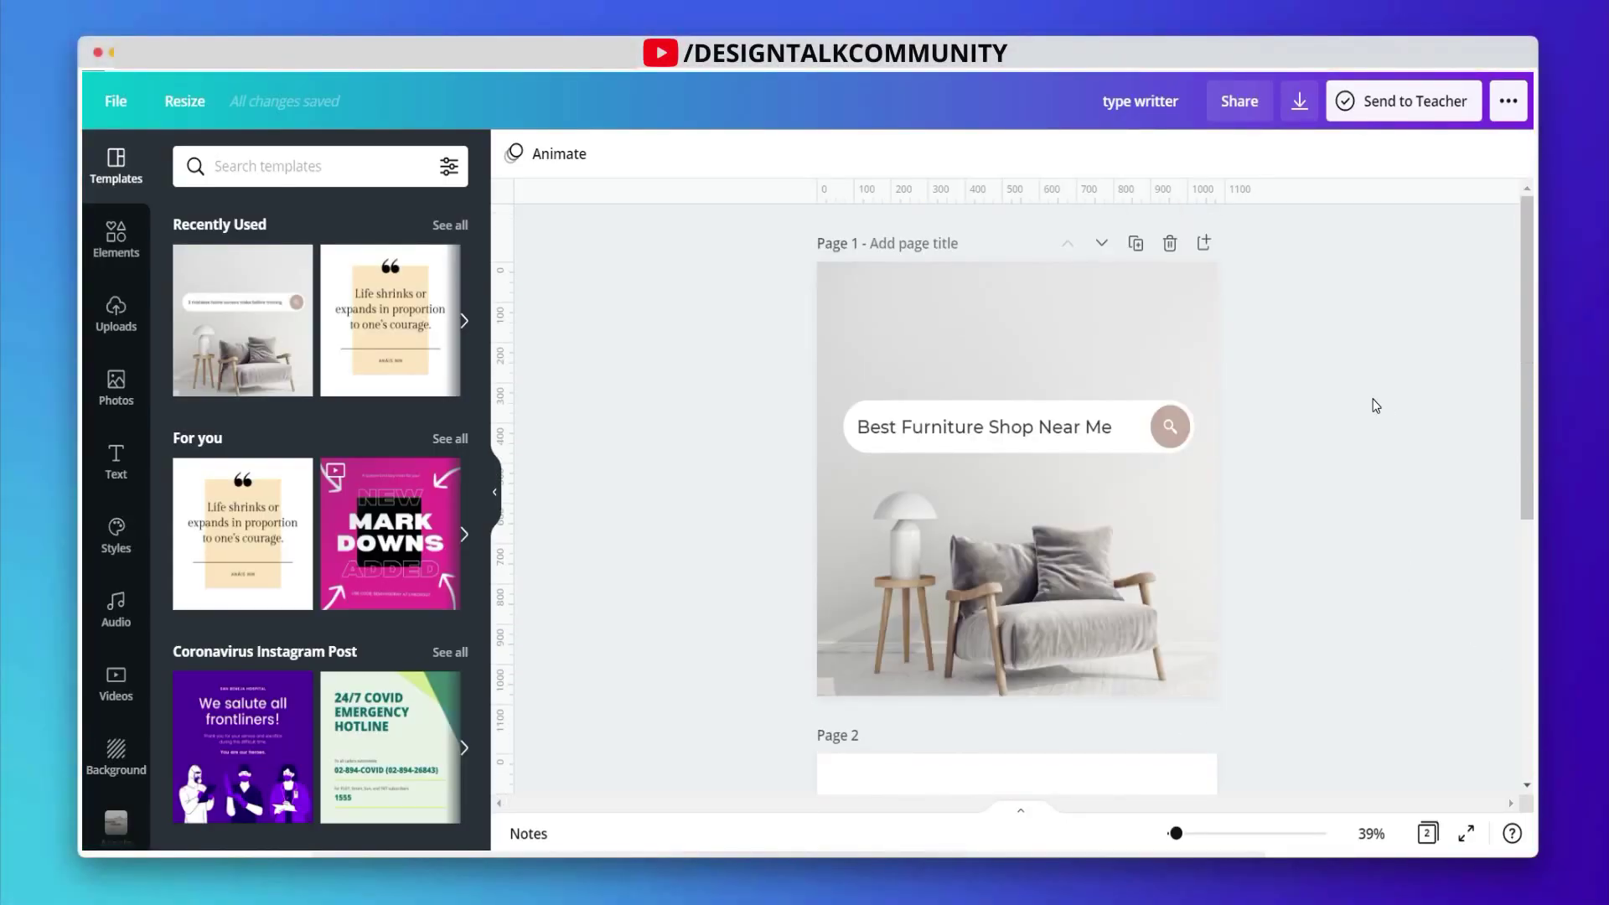
Enlarge the Best Furniture Shop Near Me text to 37.9 and give it a Typewriter animation
click(974, 422)
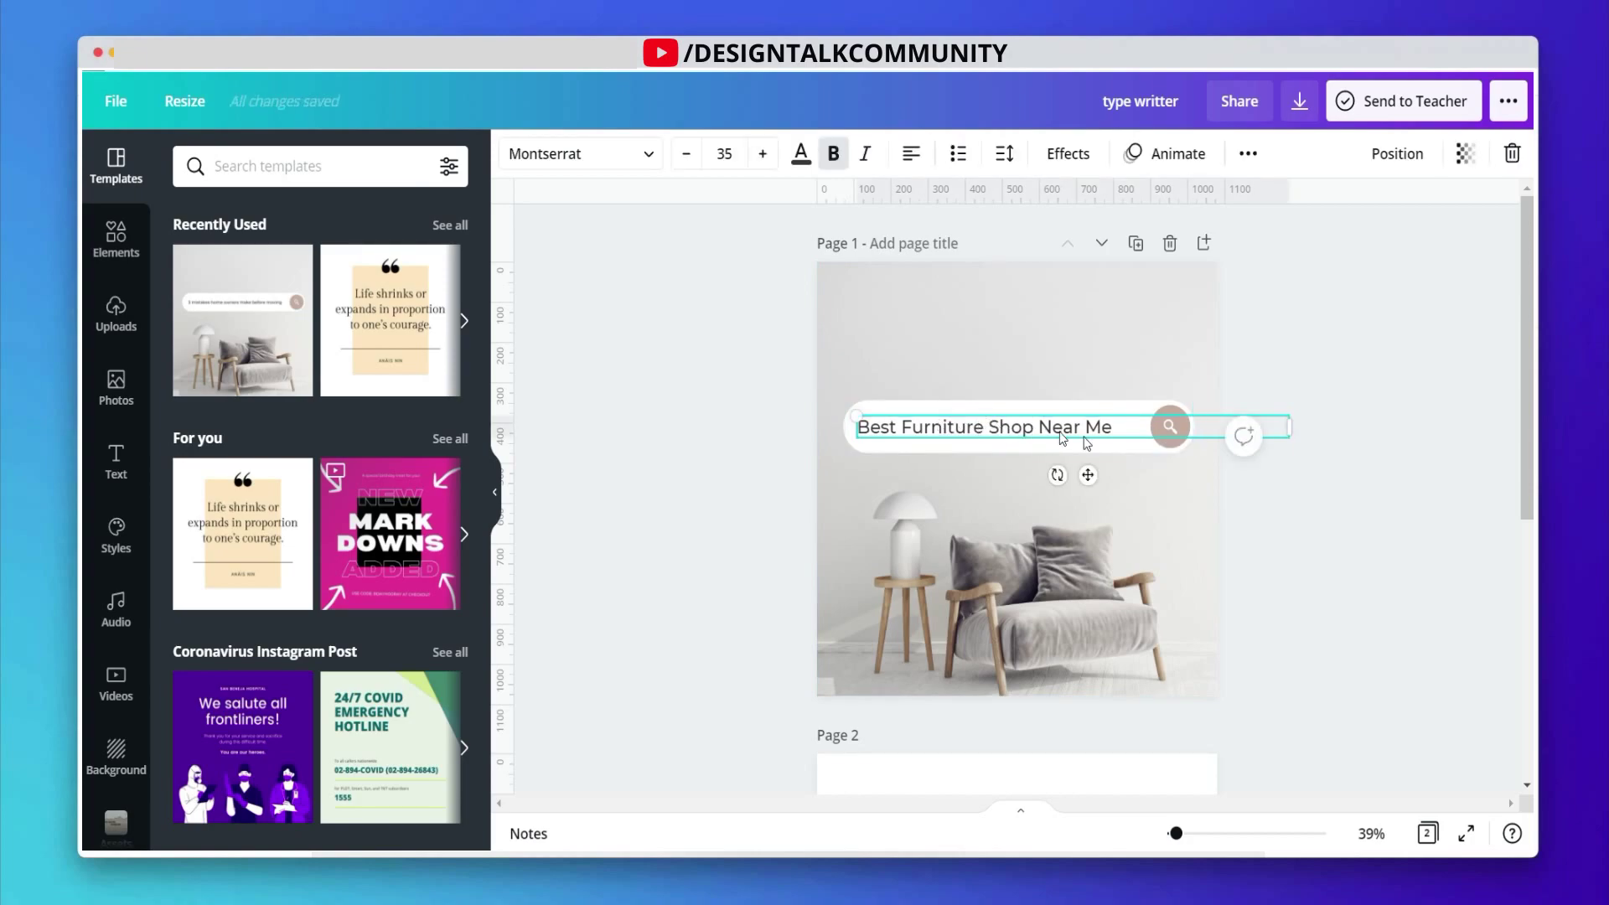
drag(1299, 443, 1327, 447)
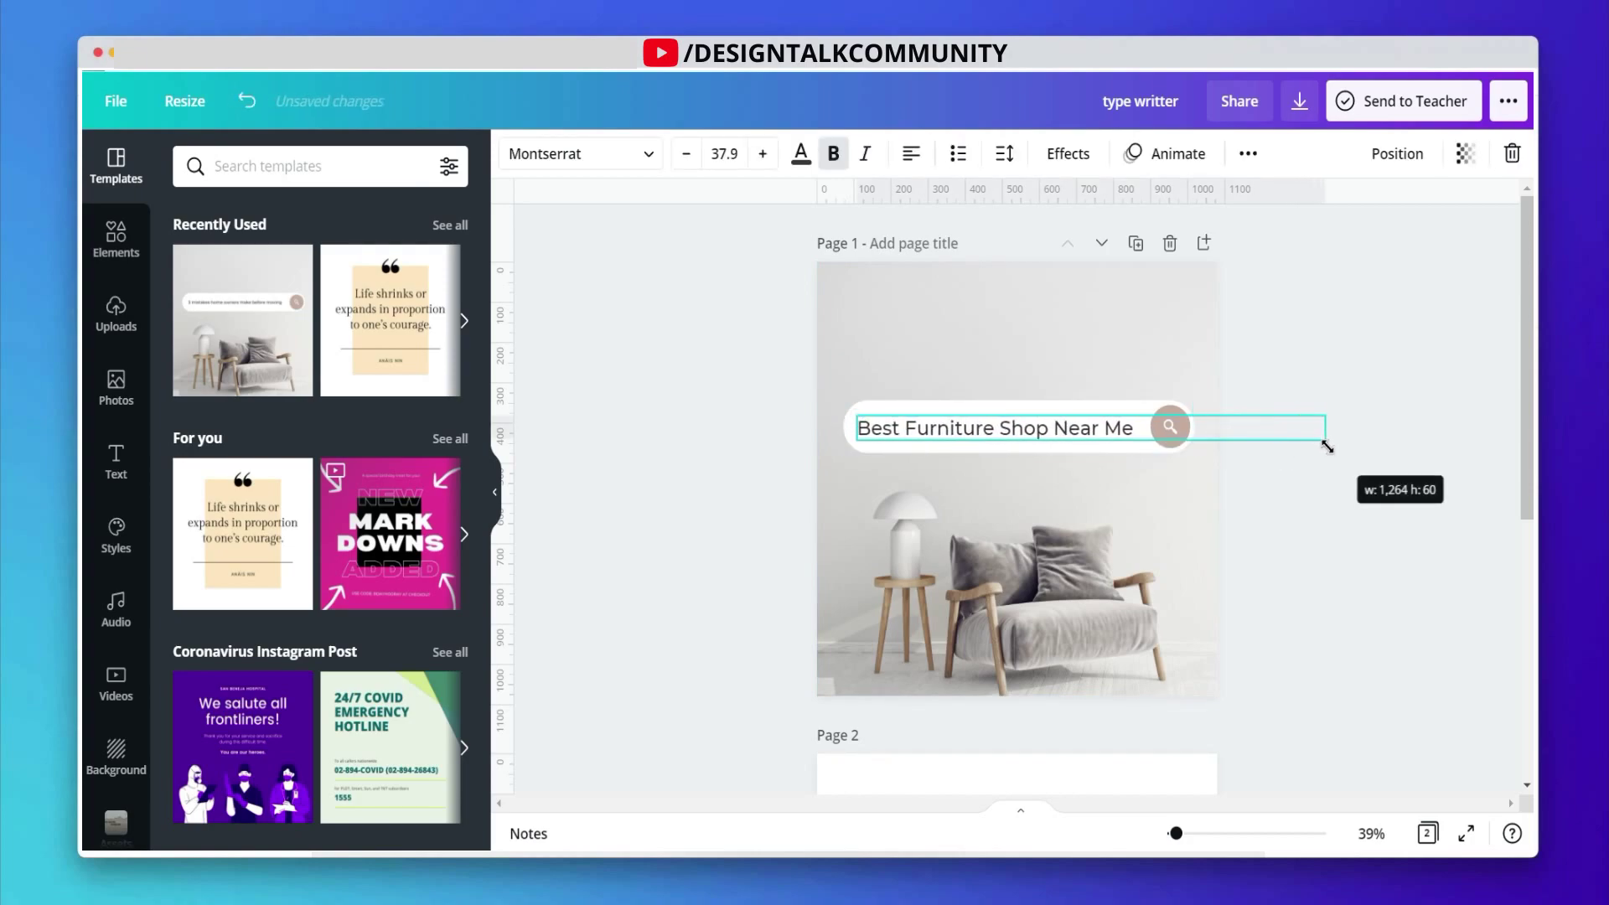
click(1165, 157)
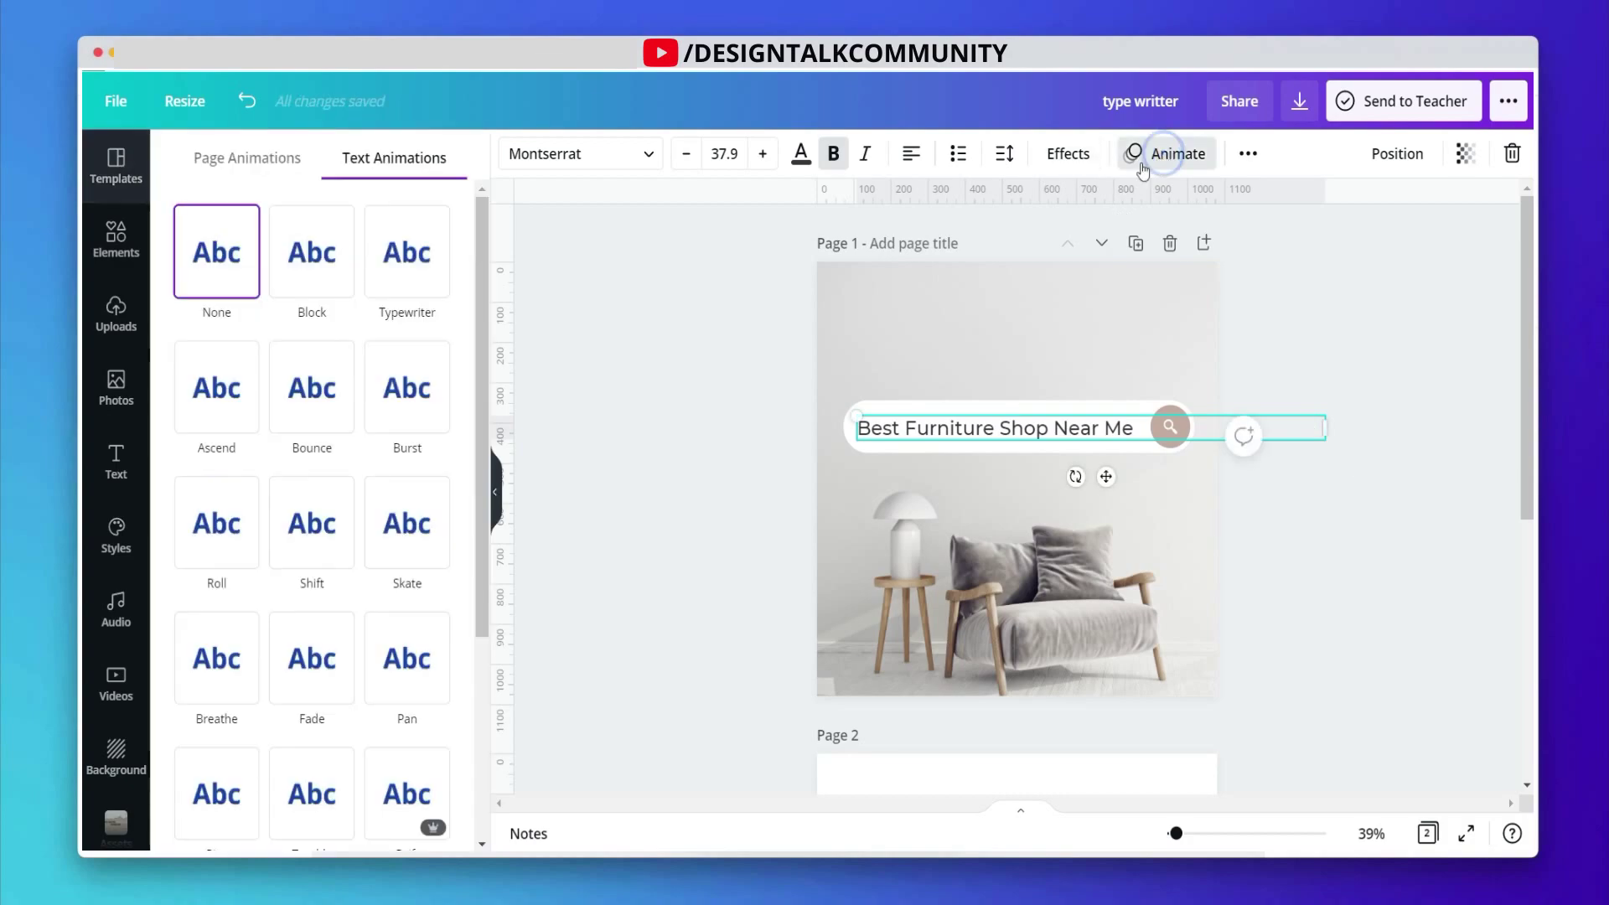
click(412, 278)
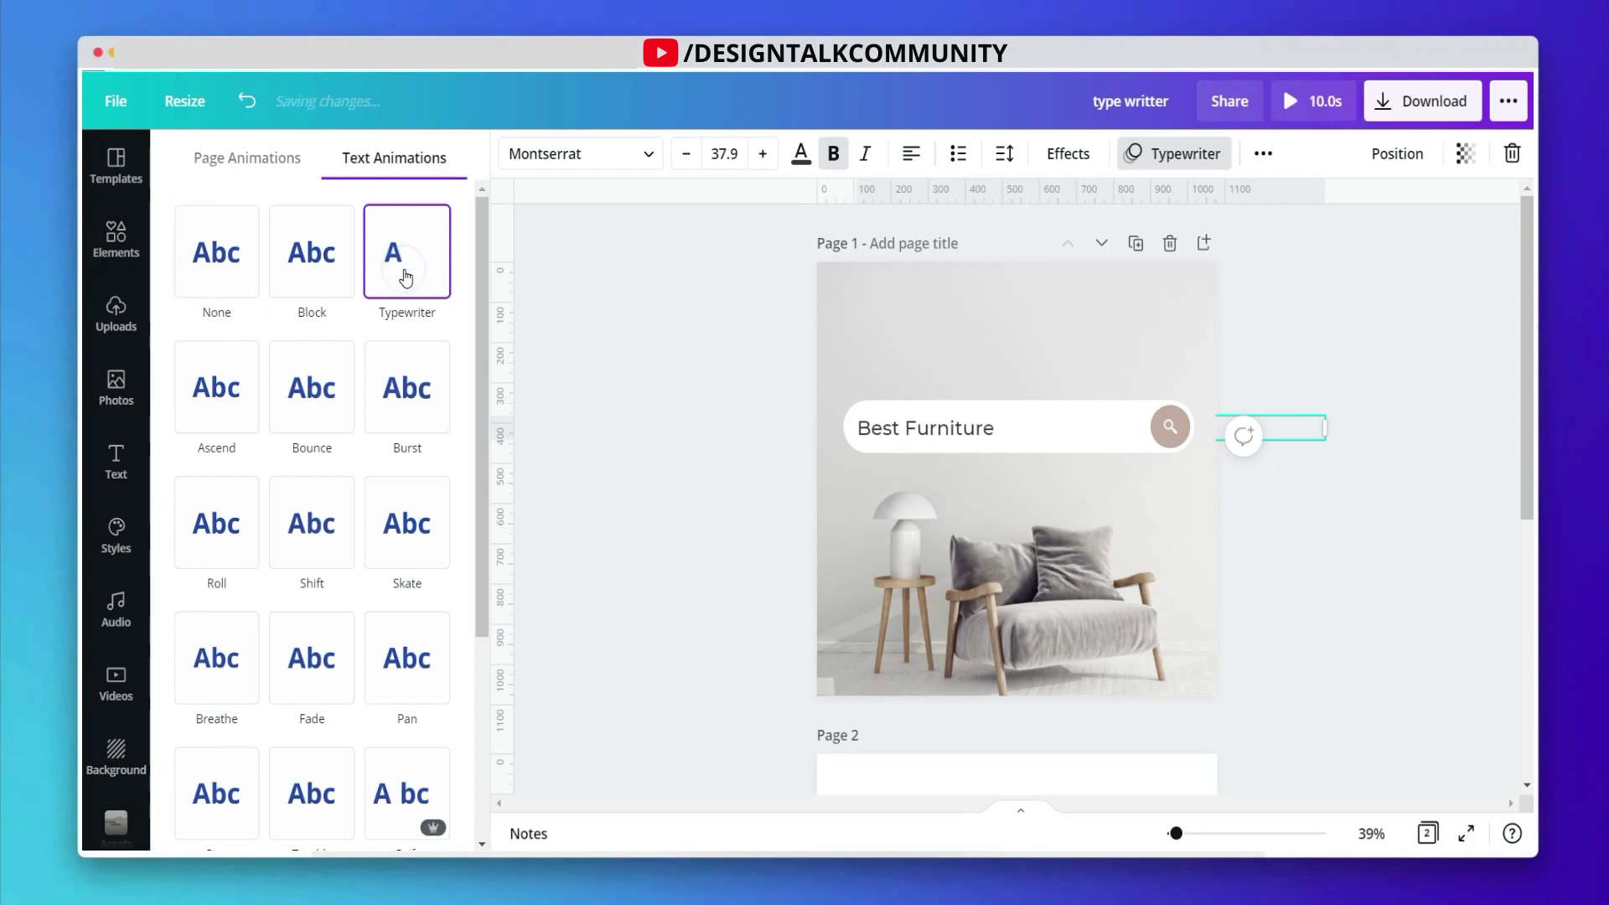
click(601, 310)
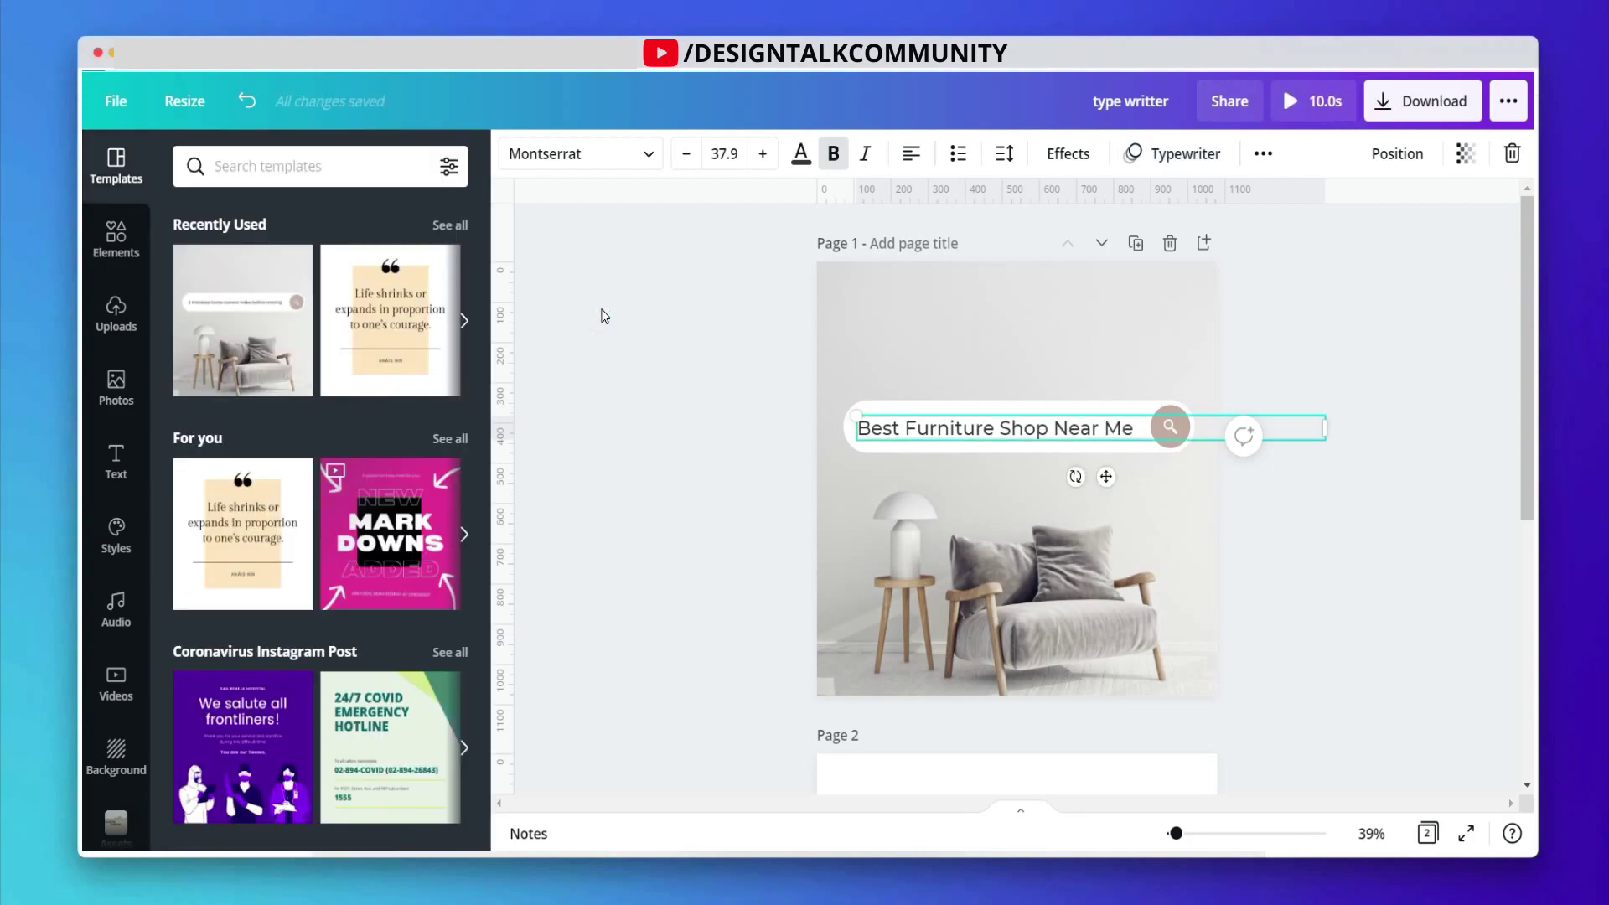
scroll(603, 314, down, 6)
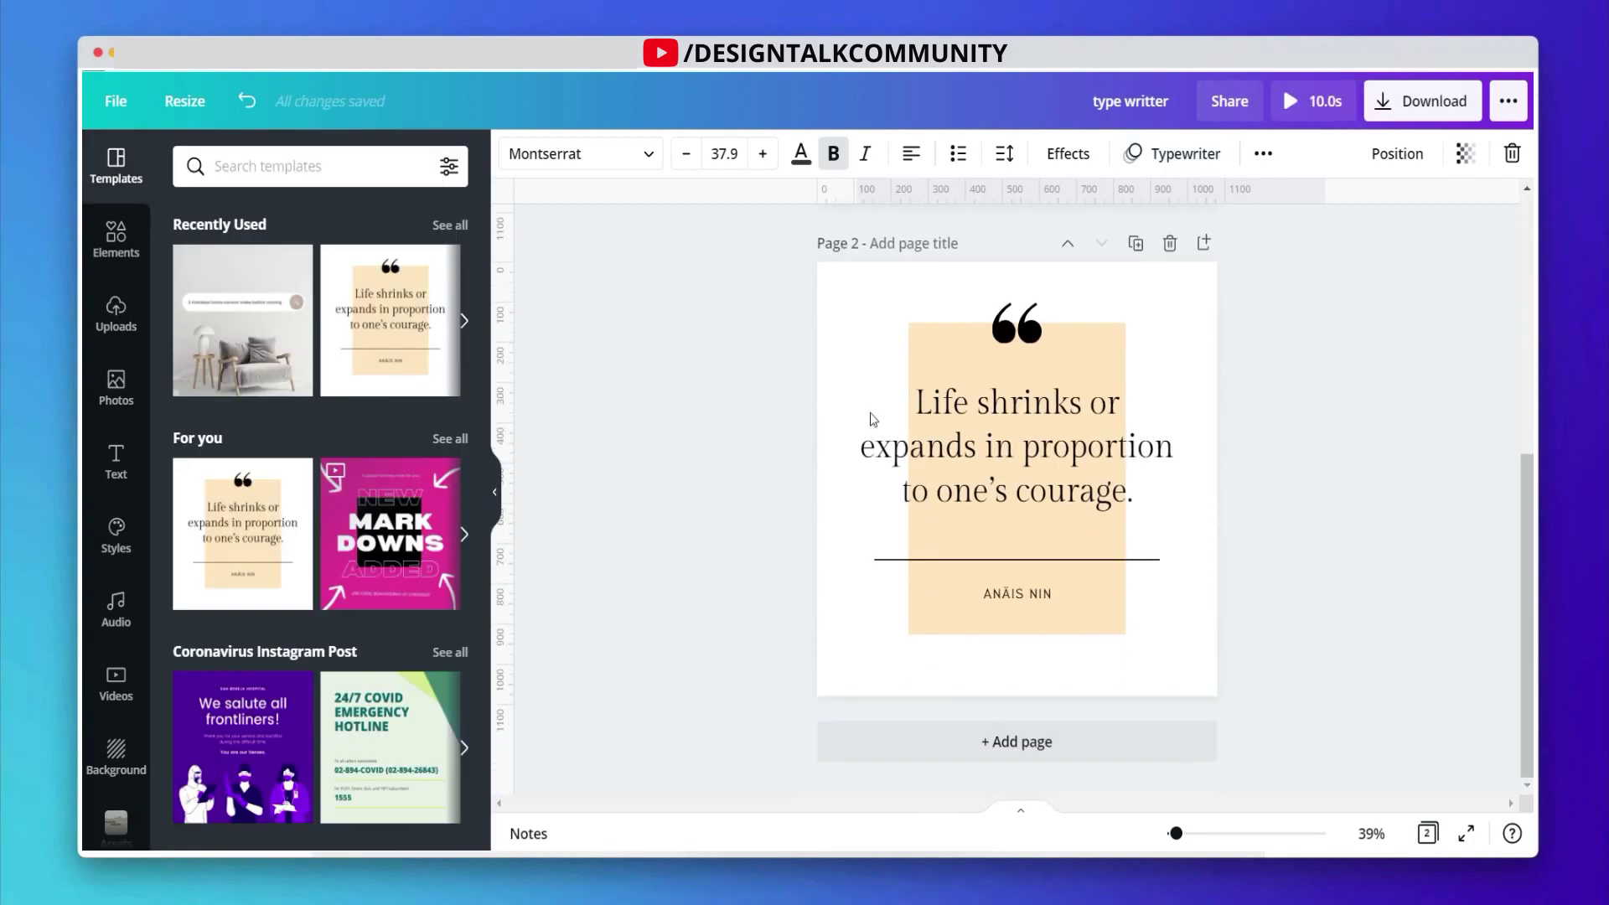
Apply the Typewriter animation to the page 2 quote text
click(914, 431)
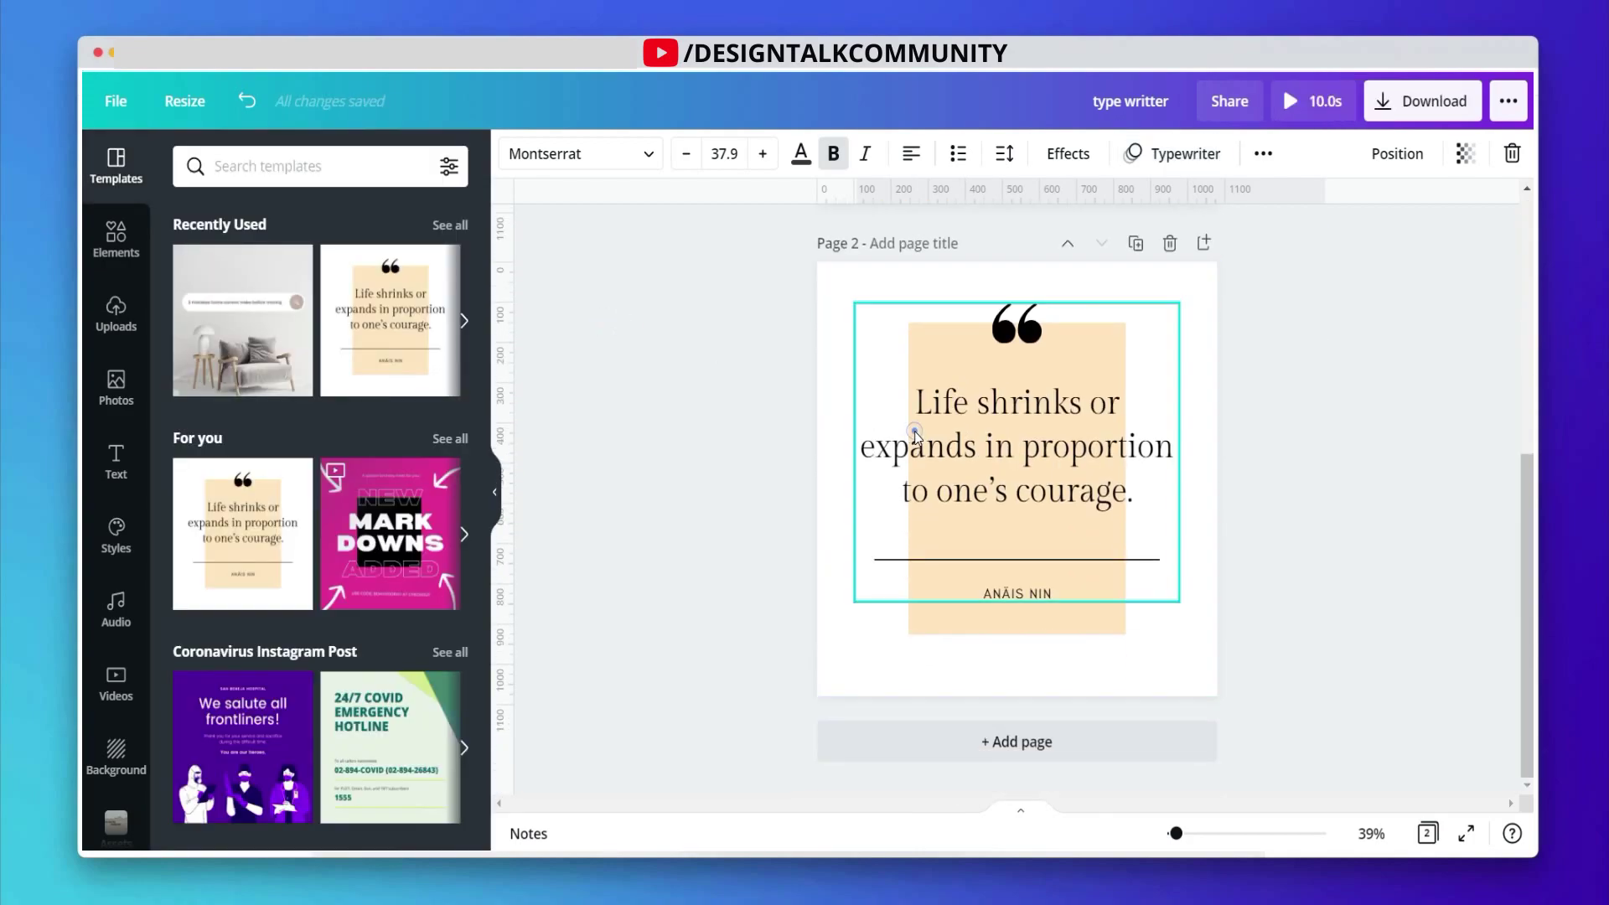
click(1182, 154)
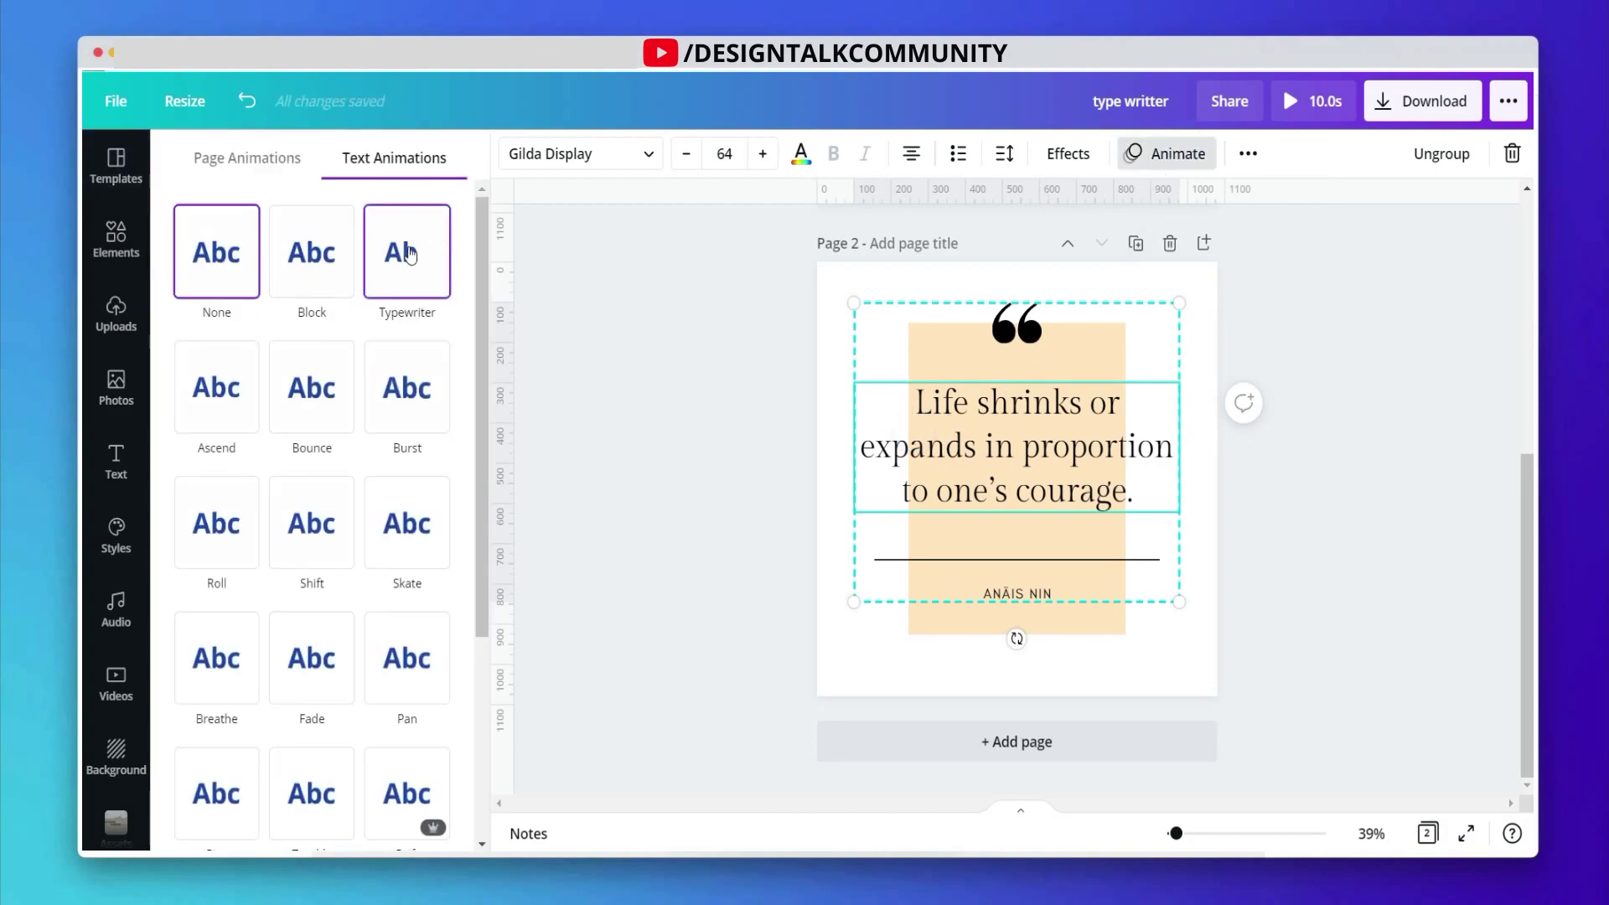
click(409, 253)
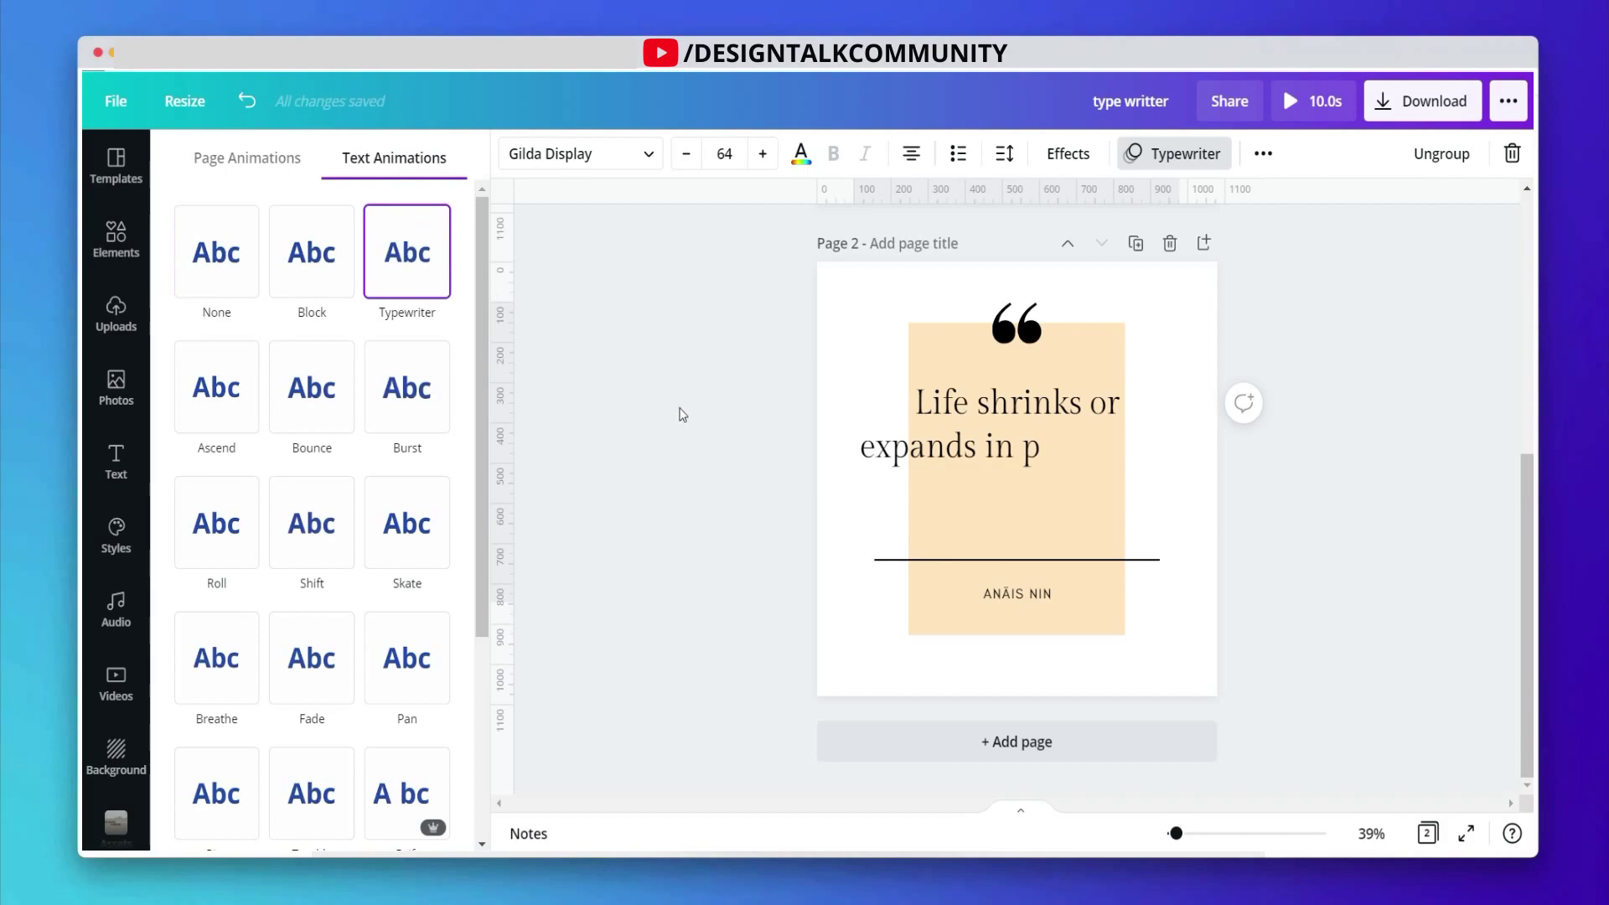
Give the author name line under the quote an Ascend animation
click(1042, 594)
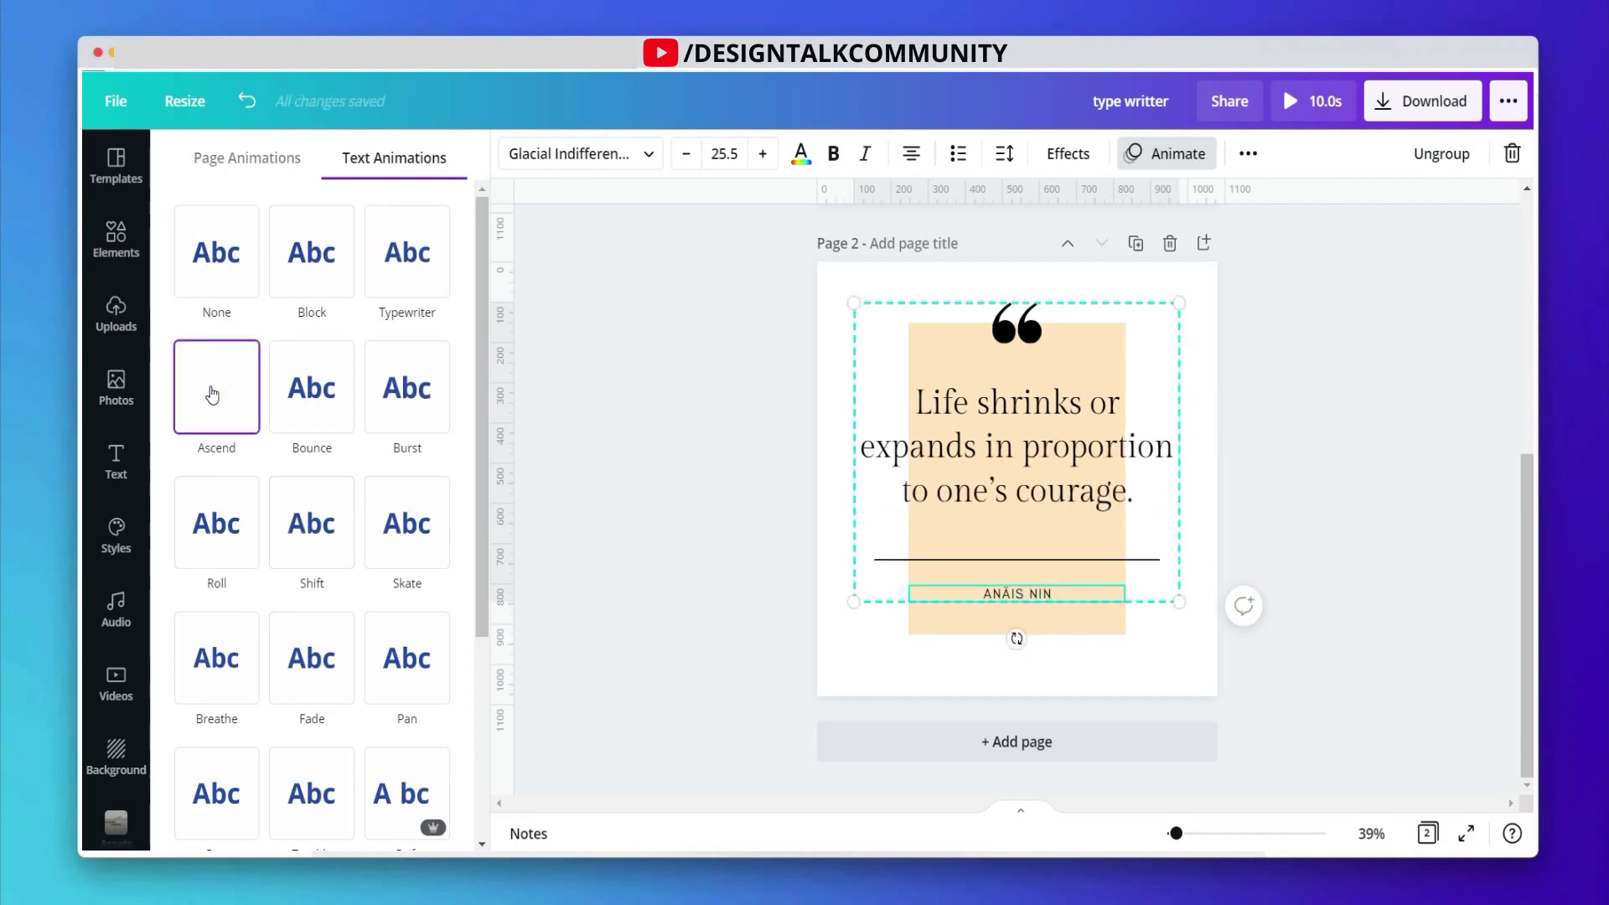
click(210, 394)
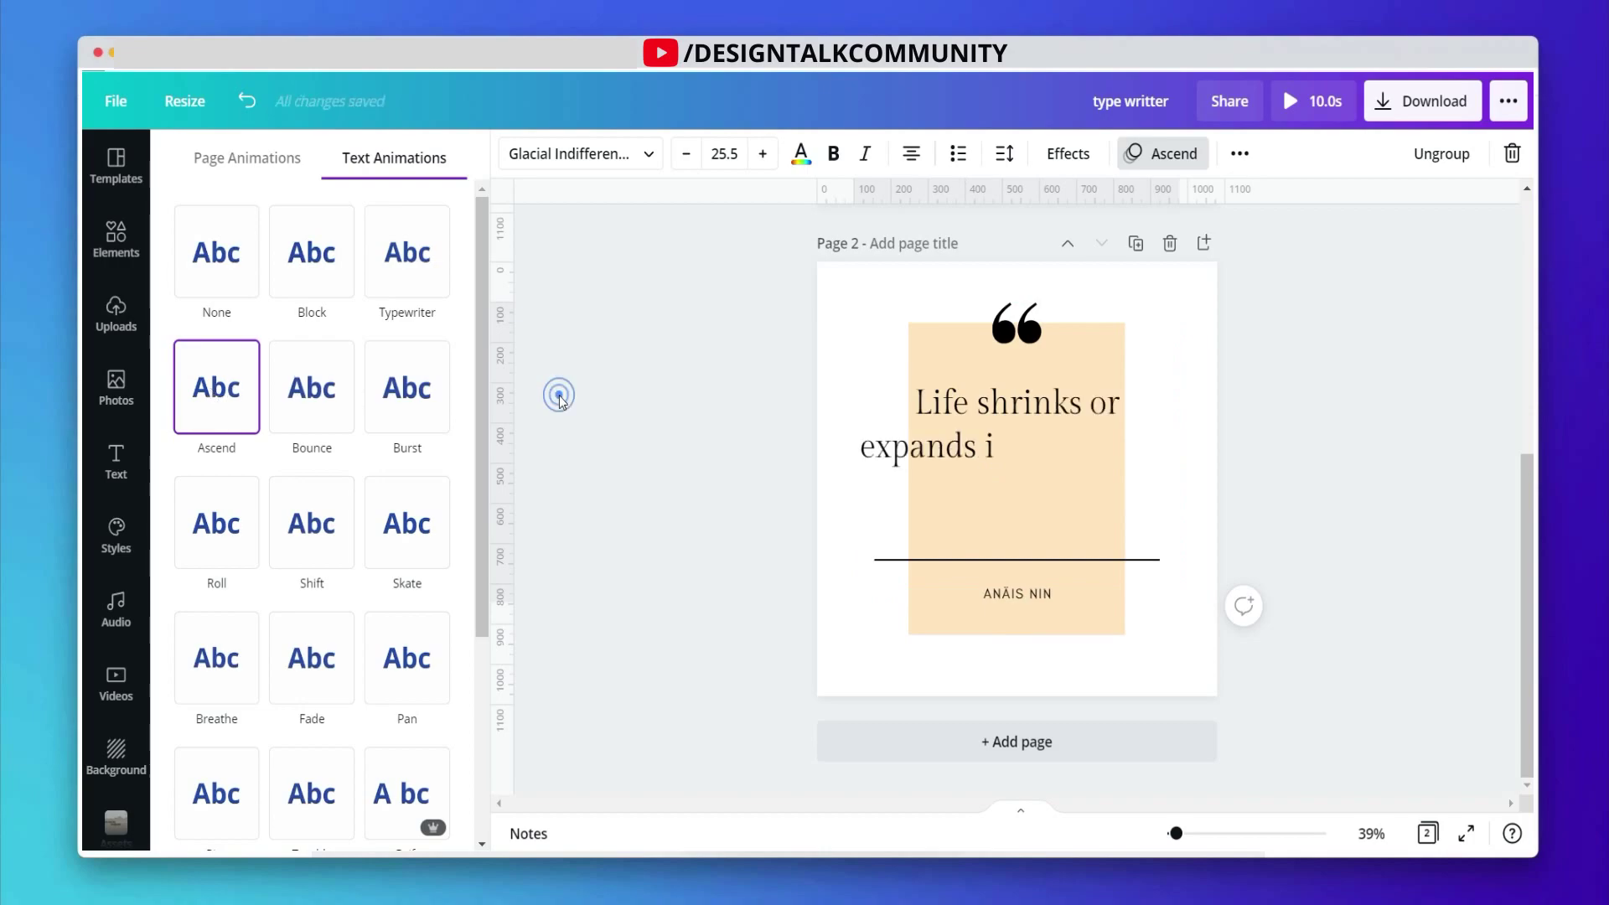
click(605, 395)
scroll(605, 398, up, 1)
scroll(605, 396, up, 5)
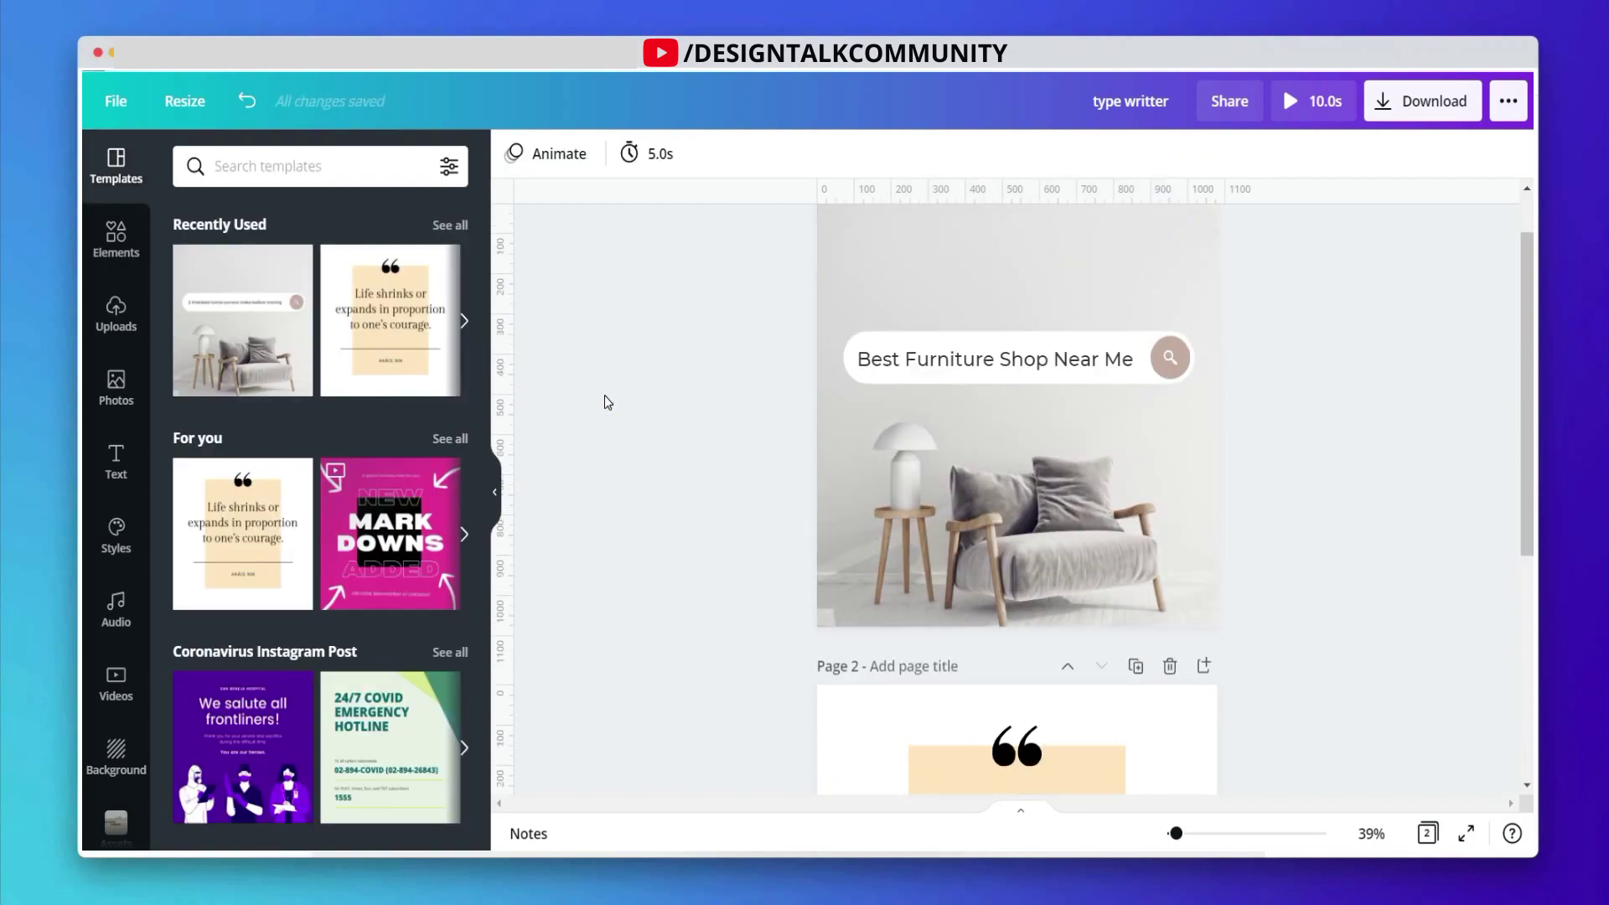
Preview the 10-second animated furniture design as a fullscreen video
scroll(606, 398, down, 5)
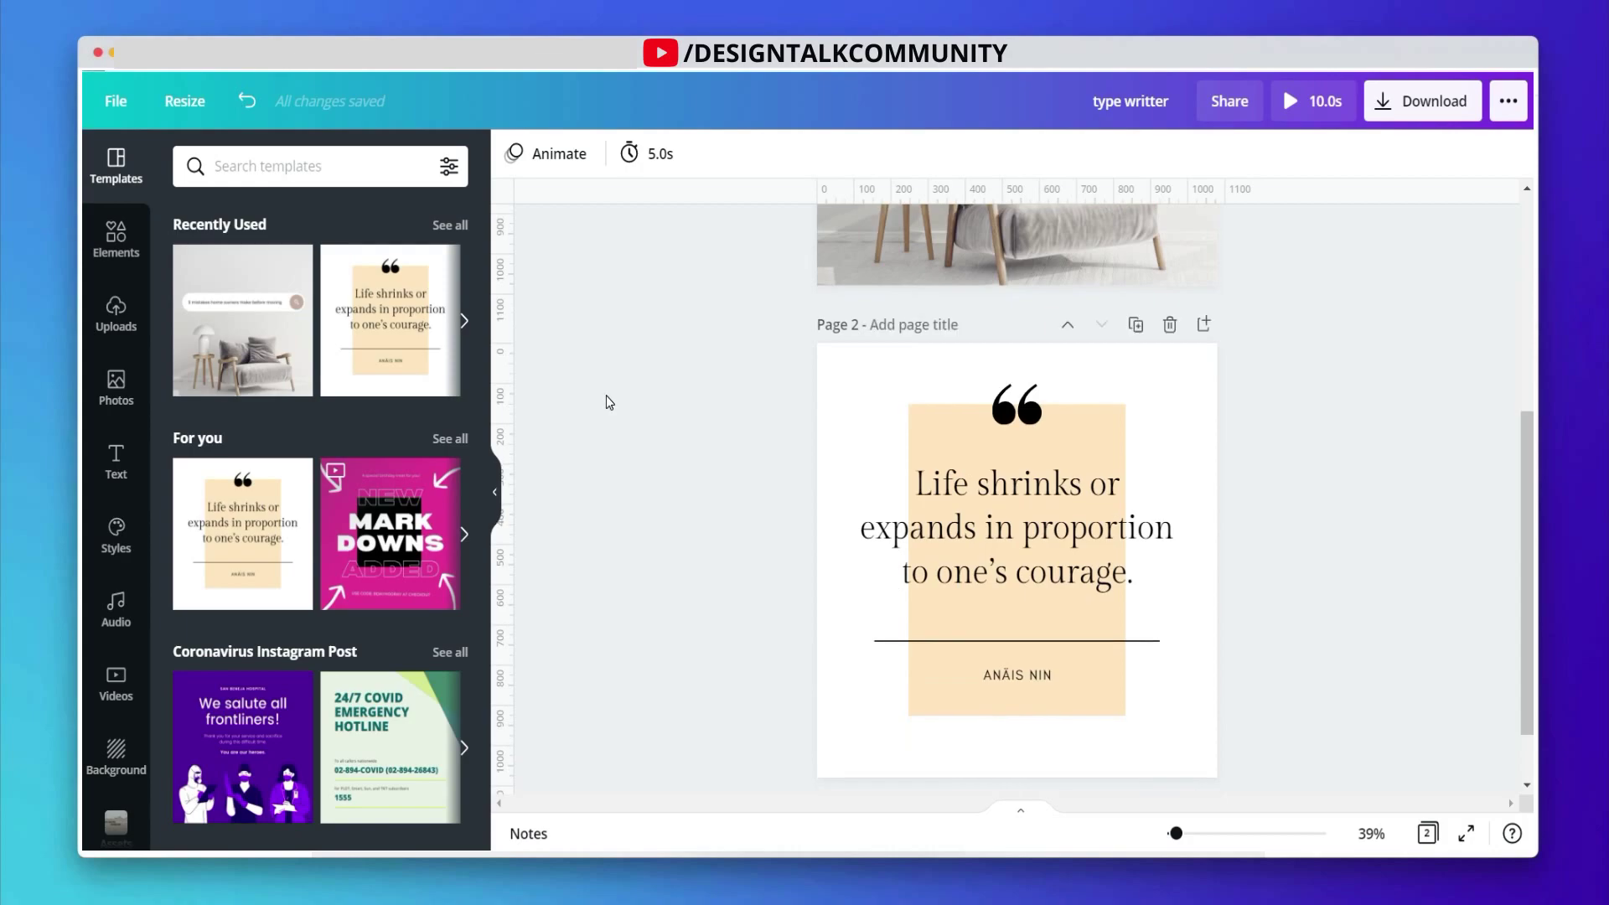
click(1316, 109)
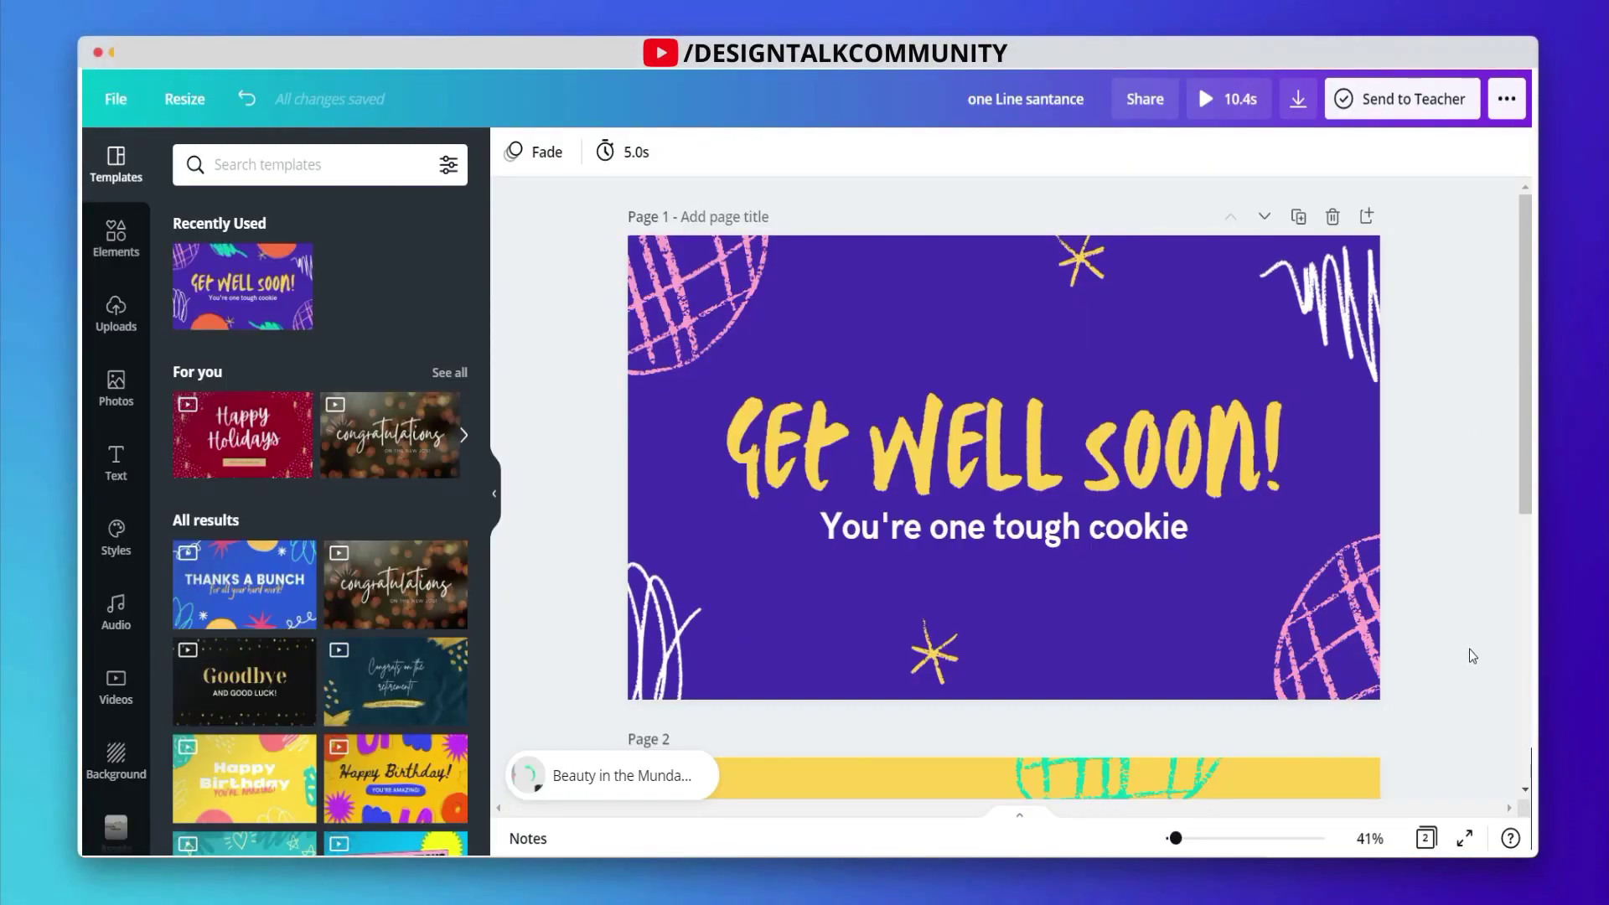
Apply the Bounce animation to the Get WELL soon! title on page 1
click(838, 431)
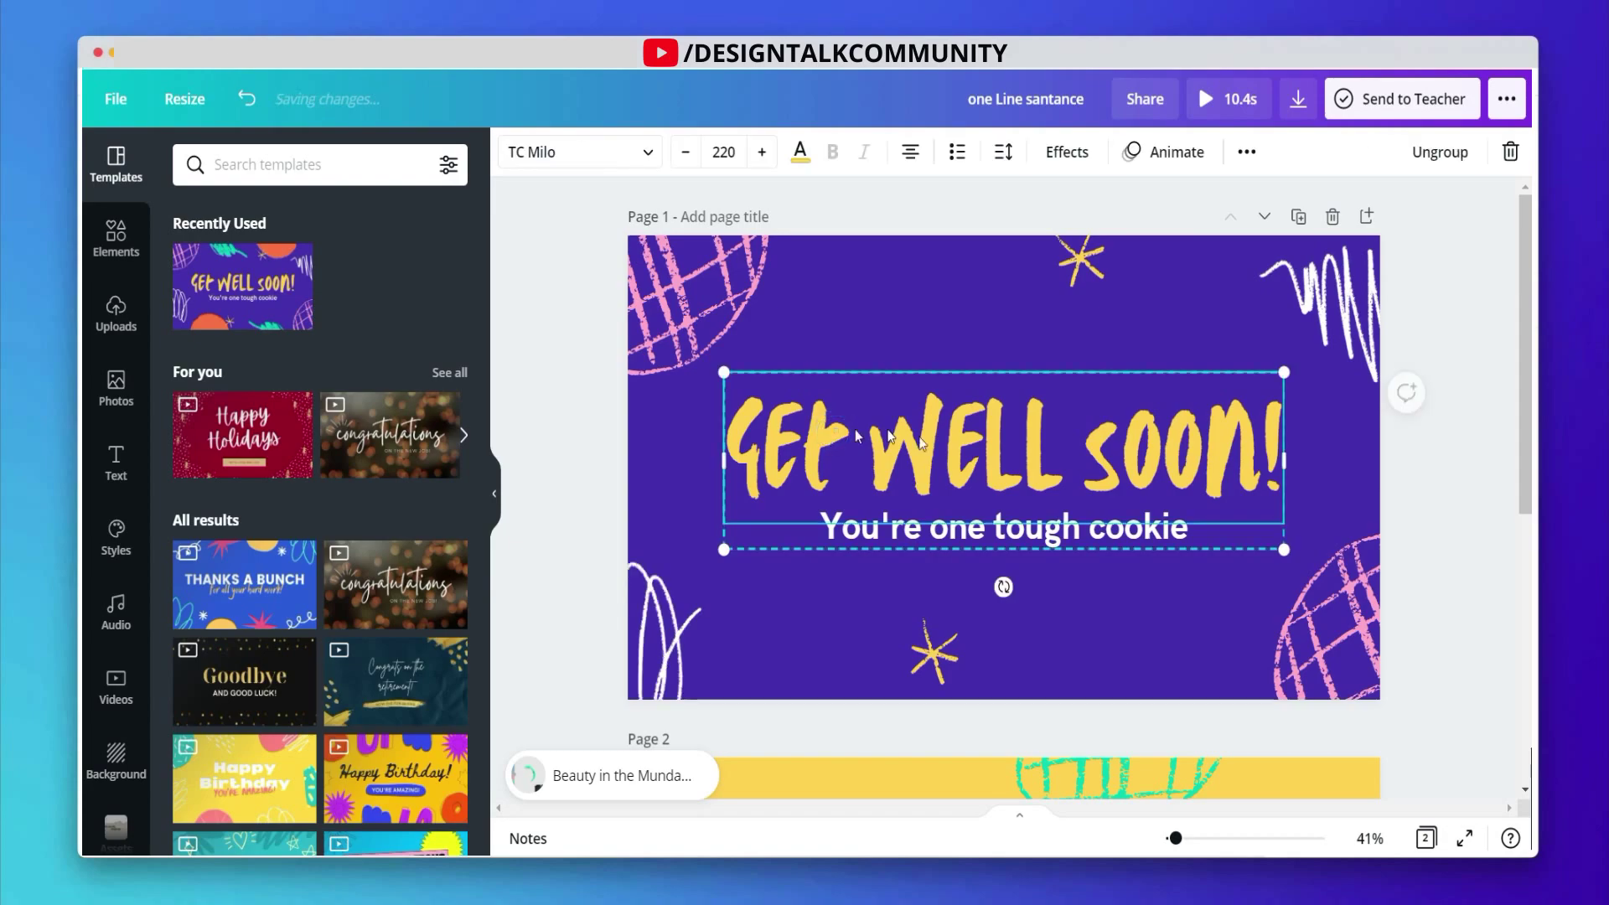
click(1162, 154)
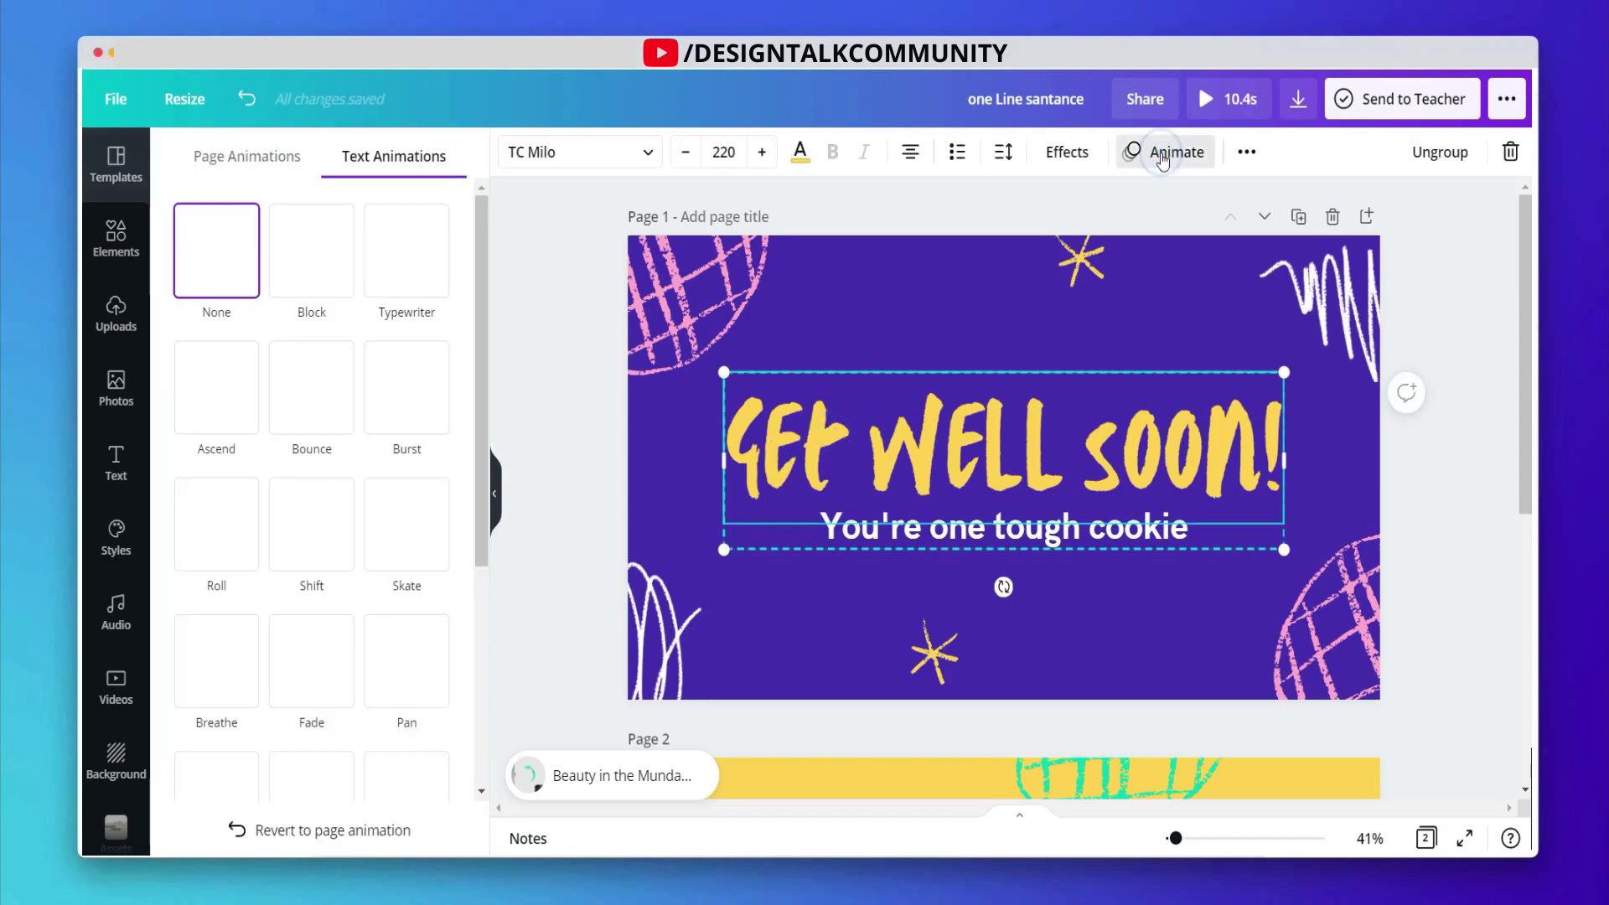
click(326, 419)
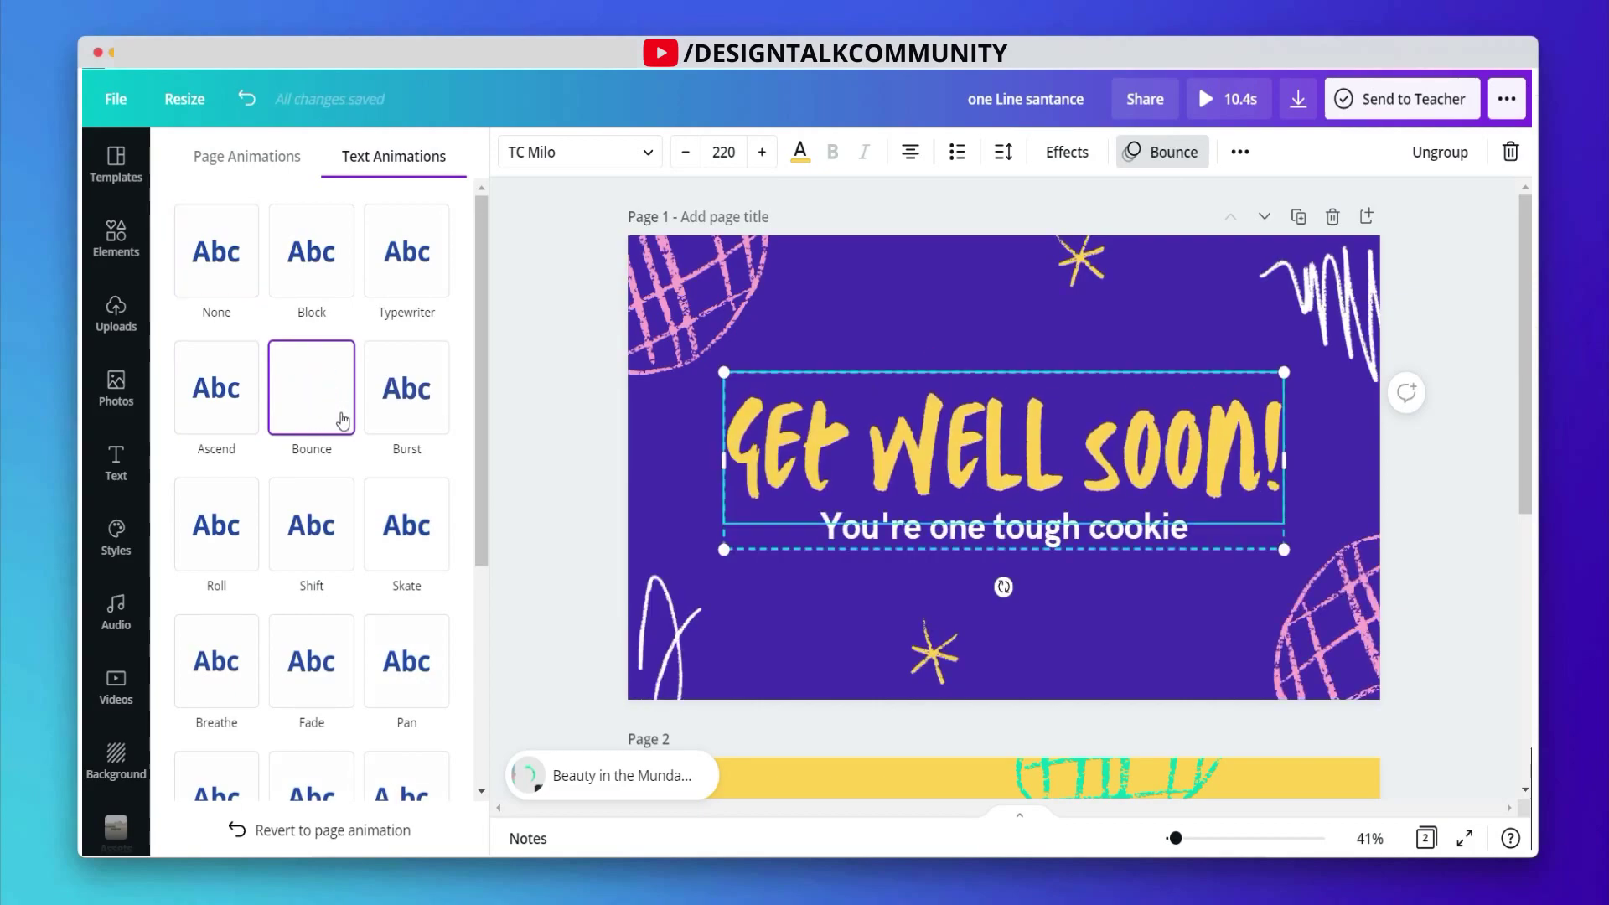
Give the Warm Hugs and Love heading on page 2 a Burst animation
scroll(1238, 439, down, 5)
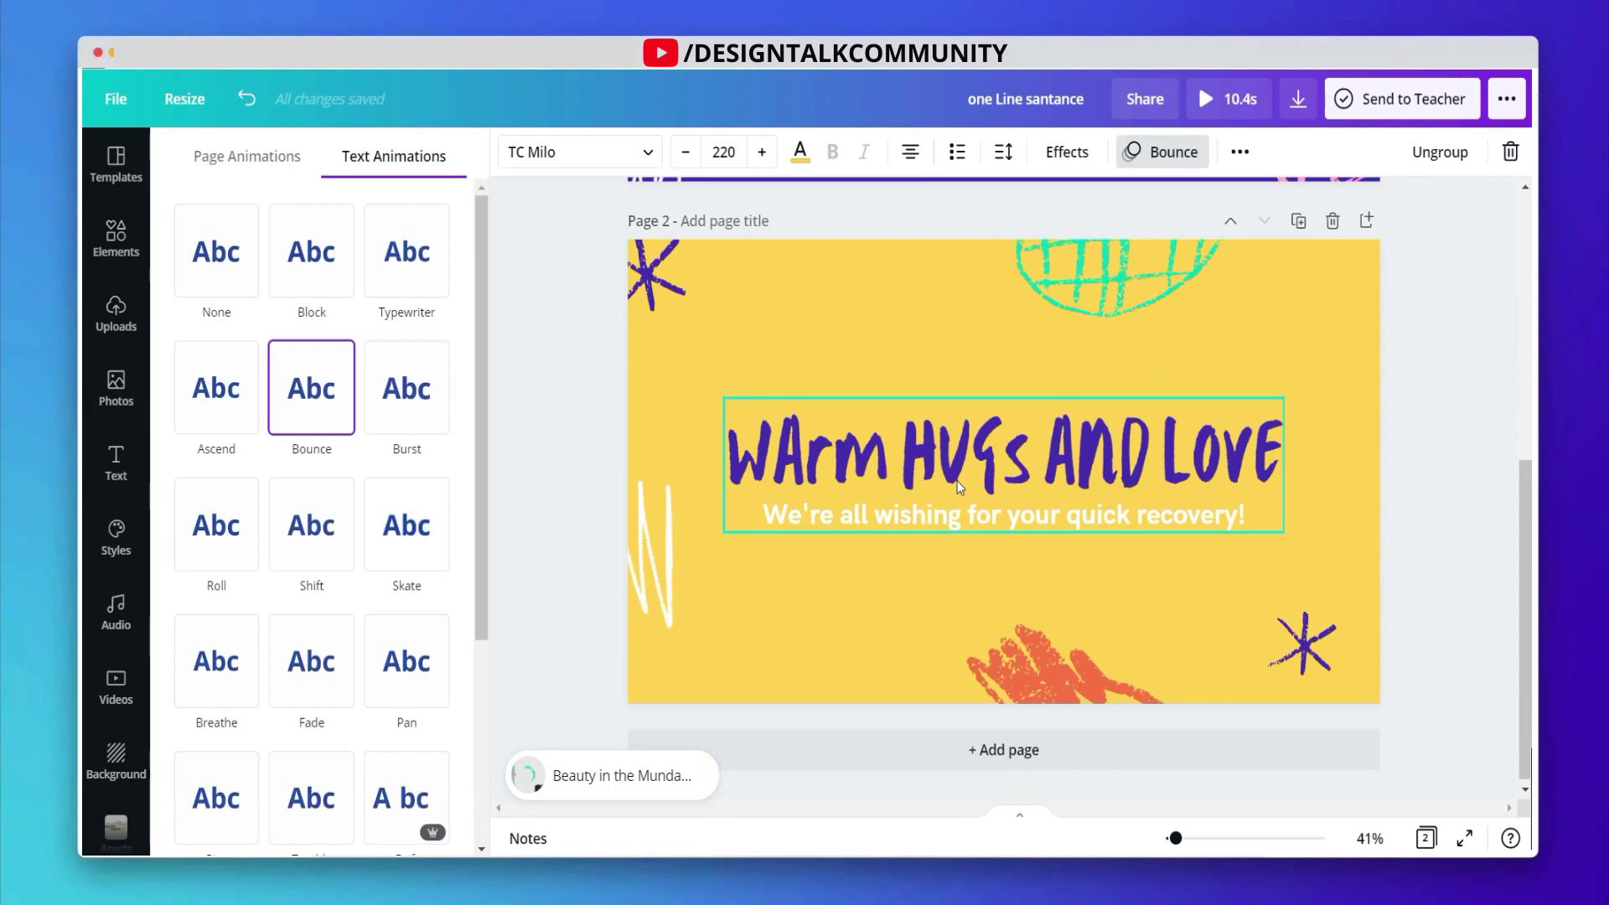
click(957, 481)
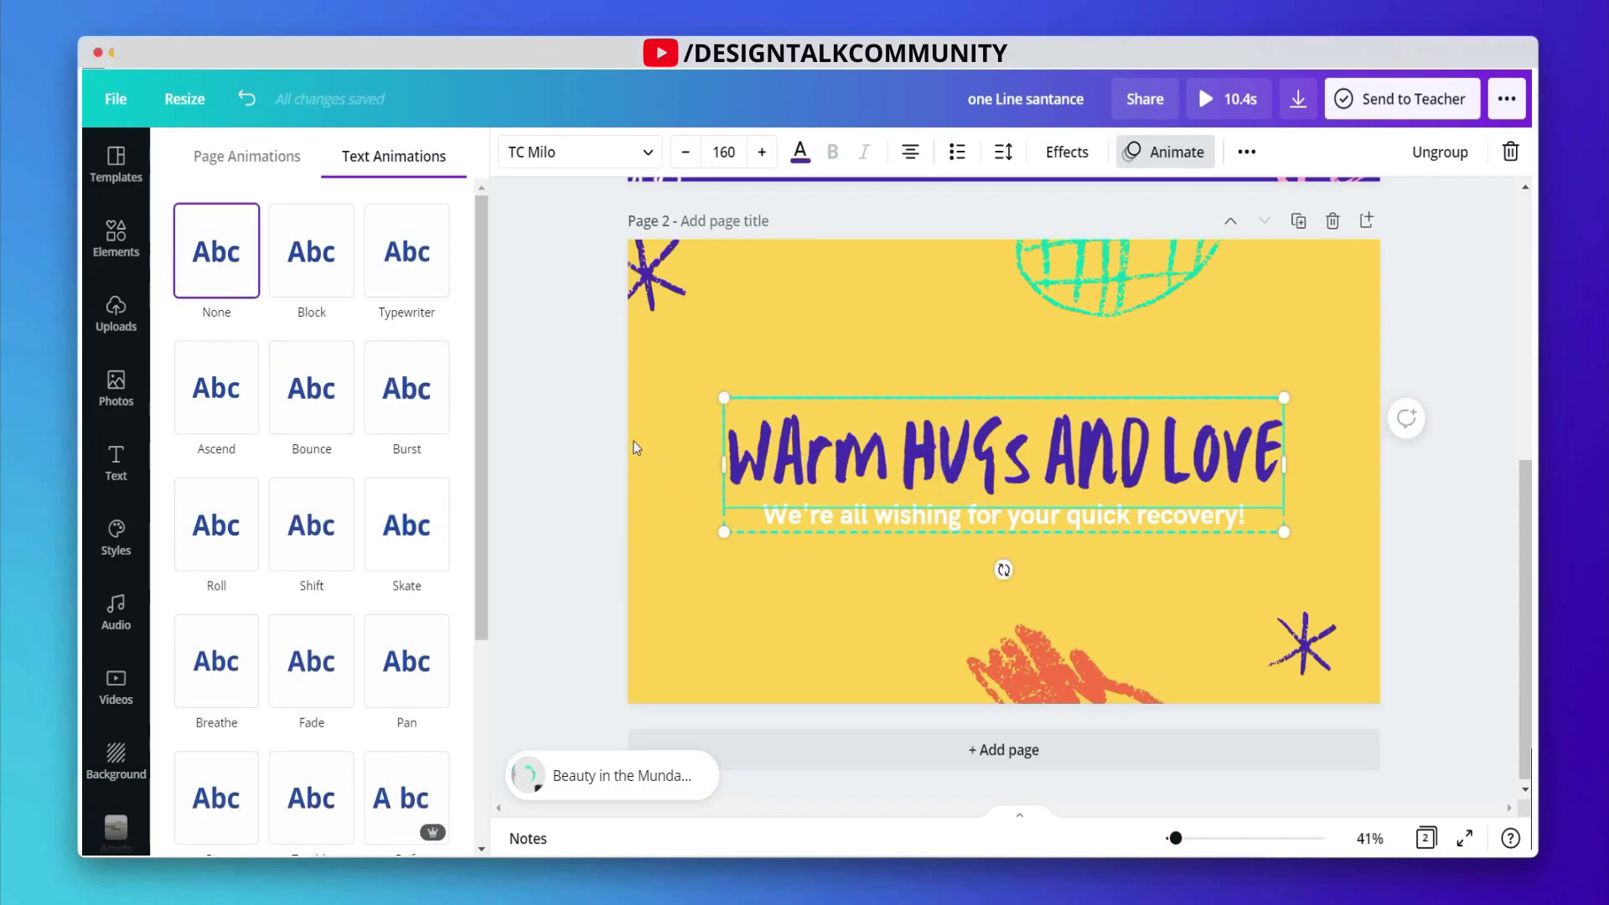
click(424, 406)
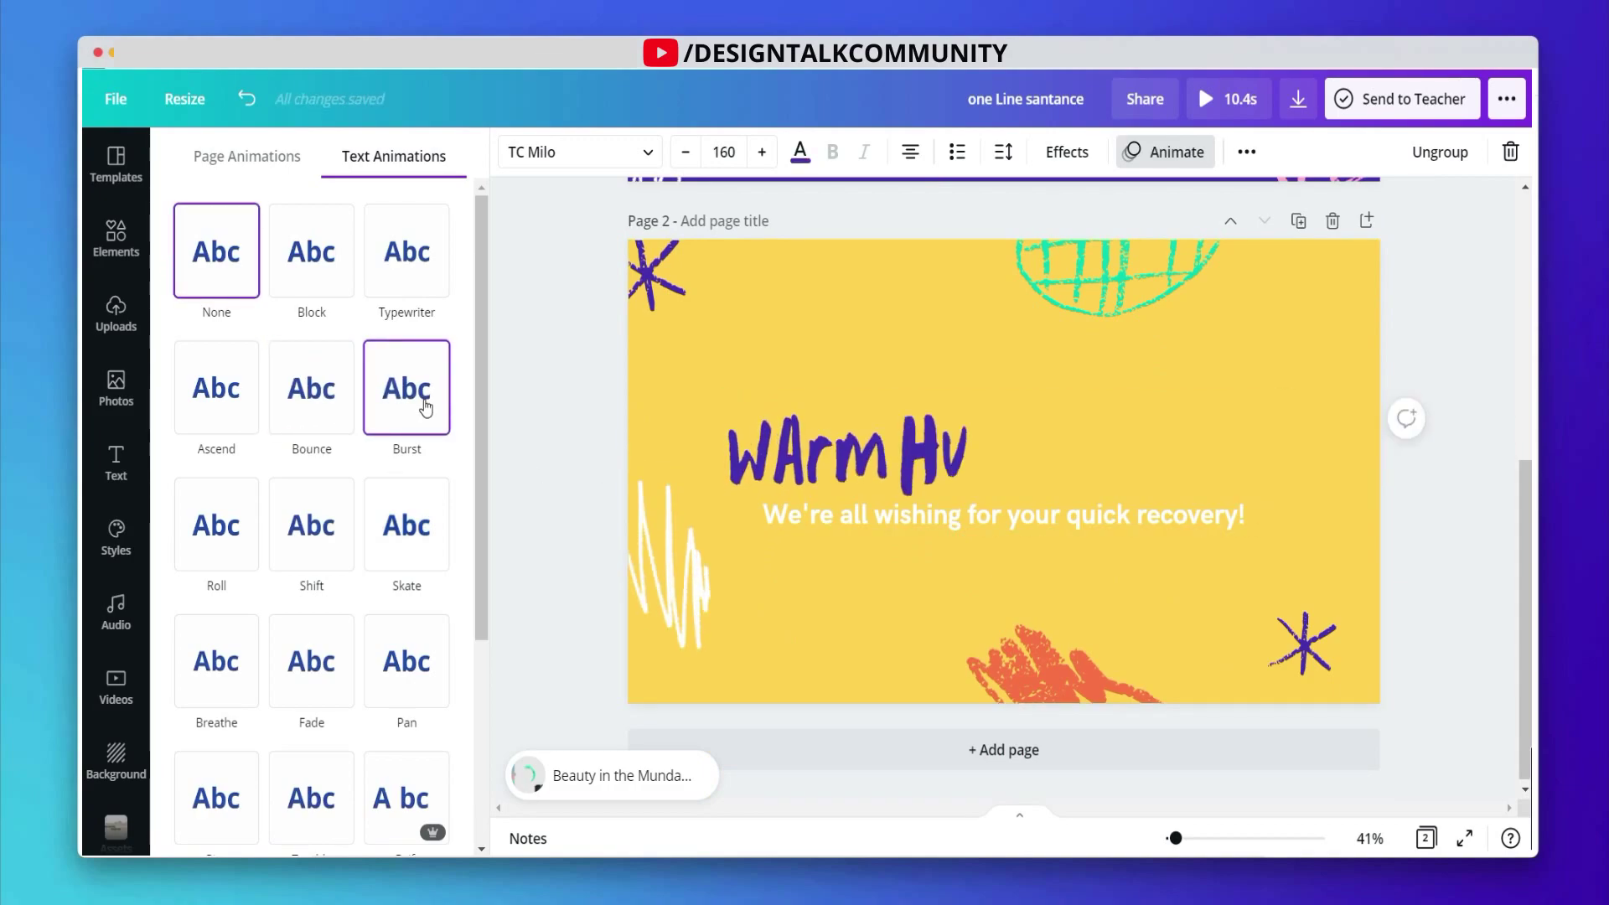
Add and remove a blank page, then duplicate page 2 as page 3
click(1017, 771)
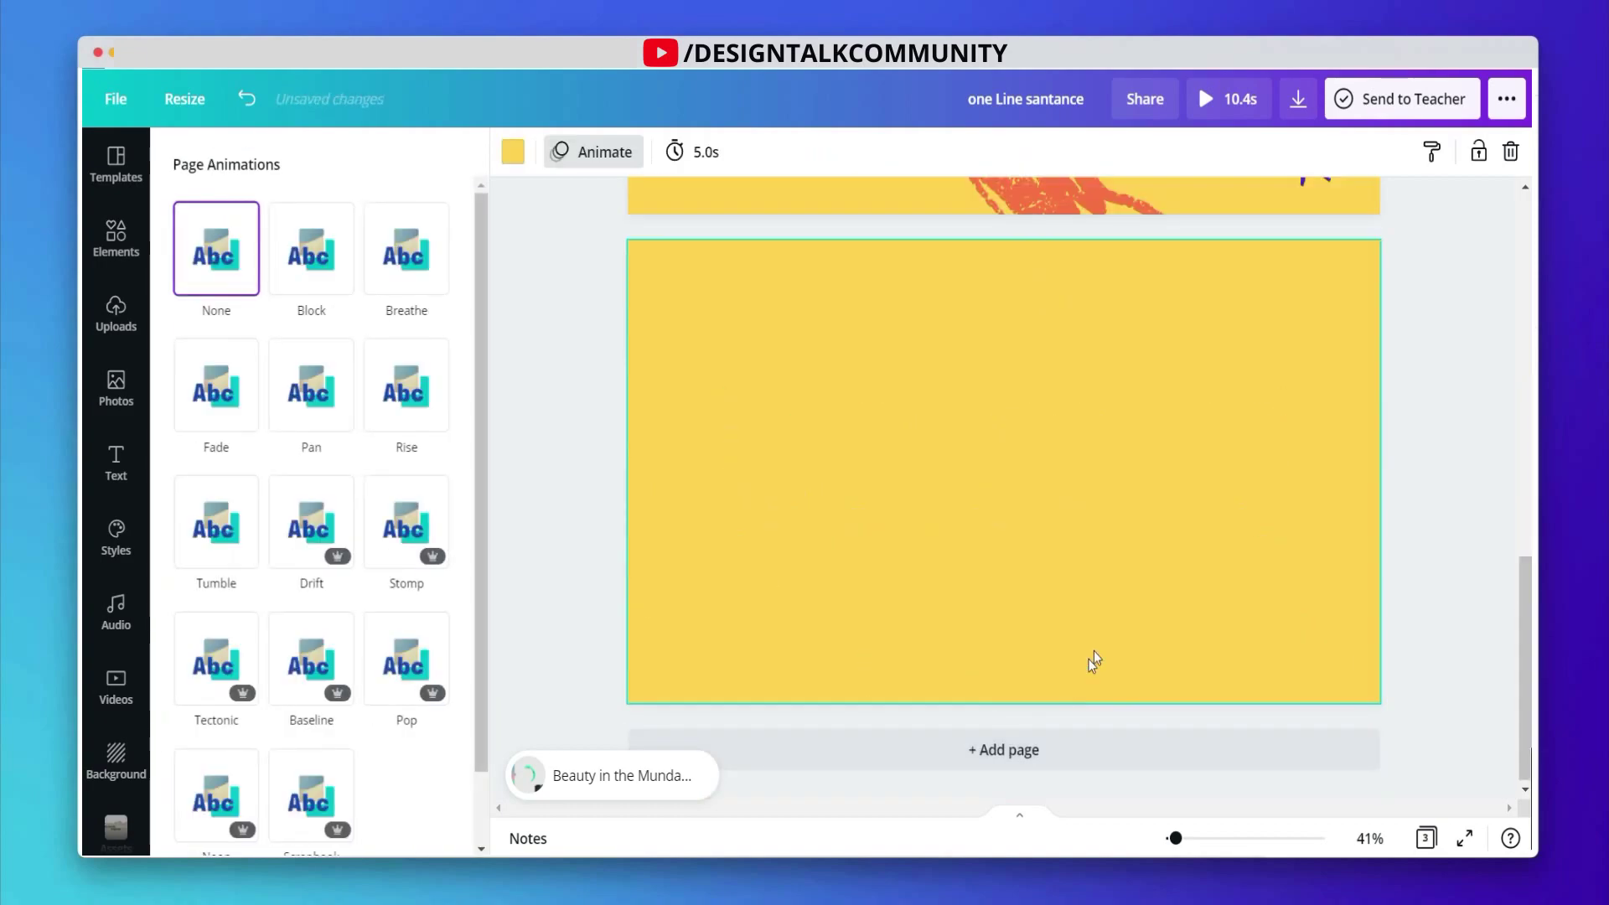
scroll(1094, 650, up, 3)
click(1332, 565)
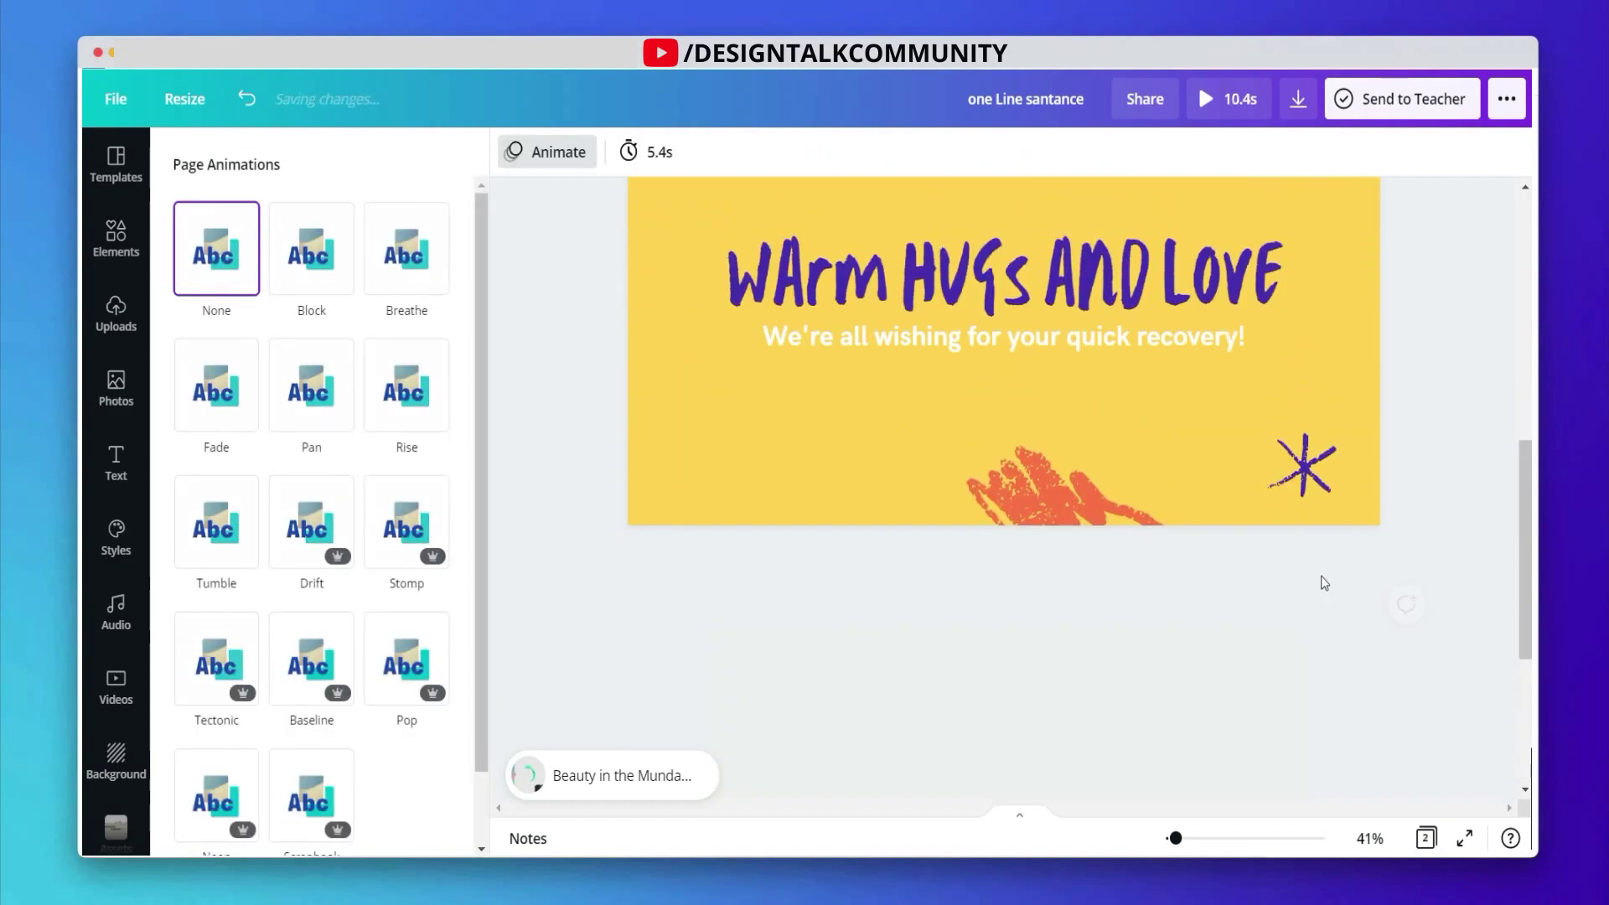
scroll(1012, 601, up, 3)
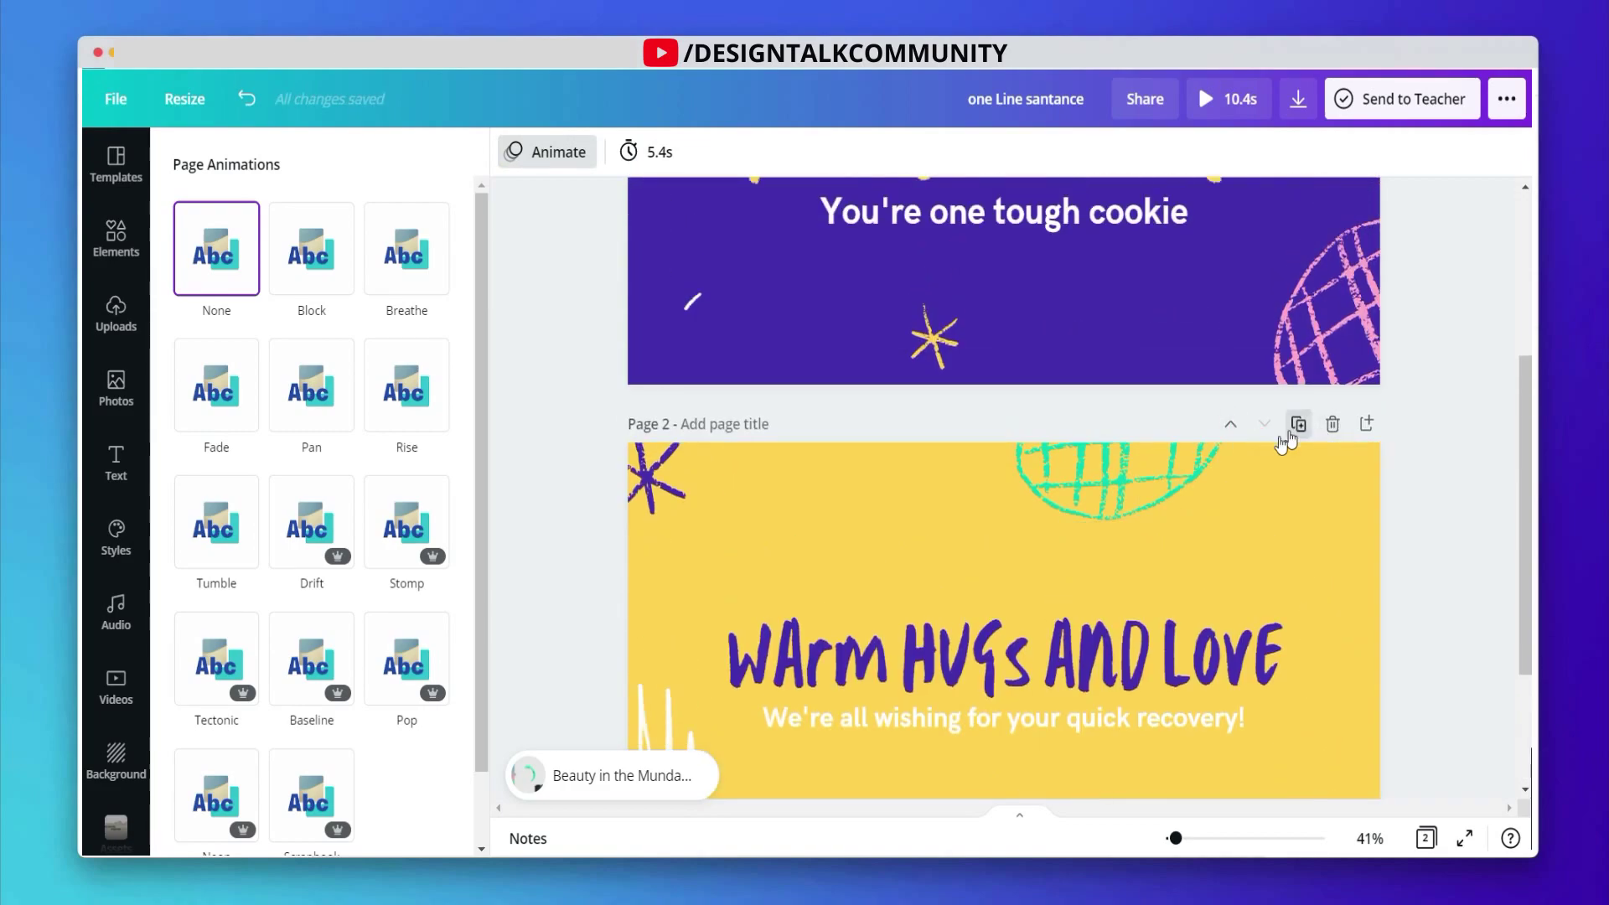
click(1298, 423)
scroll(1123, 545, down, 3)
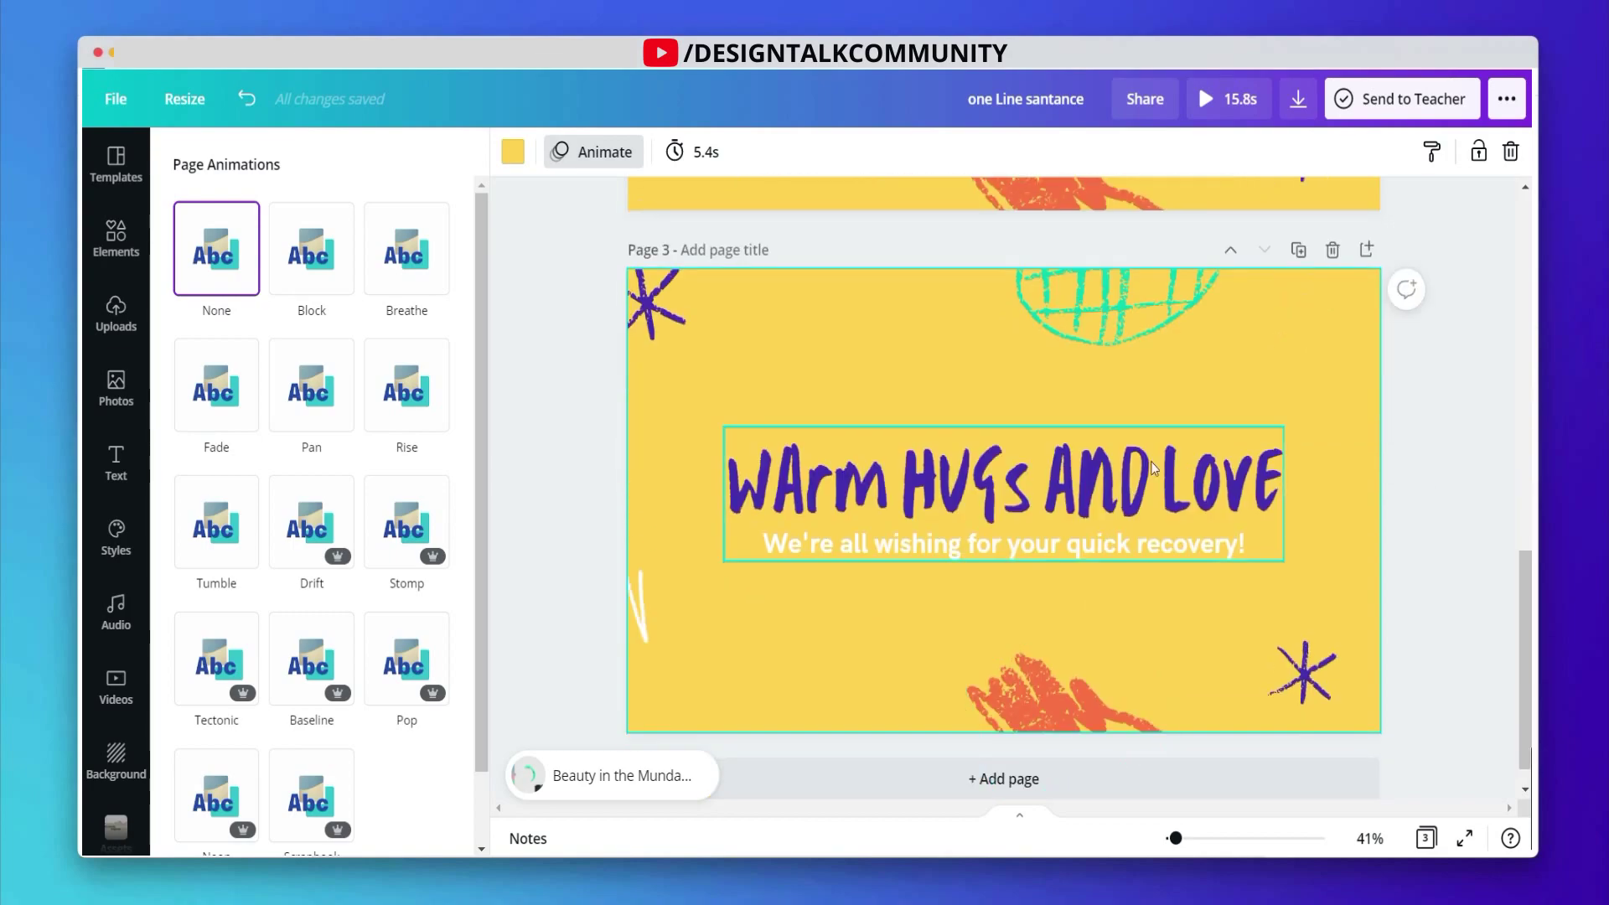
Retype the page 3 heading as 'WELCOME to CLAss'
double_click(1276, 481)
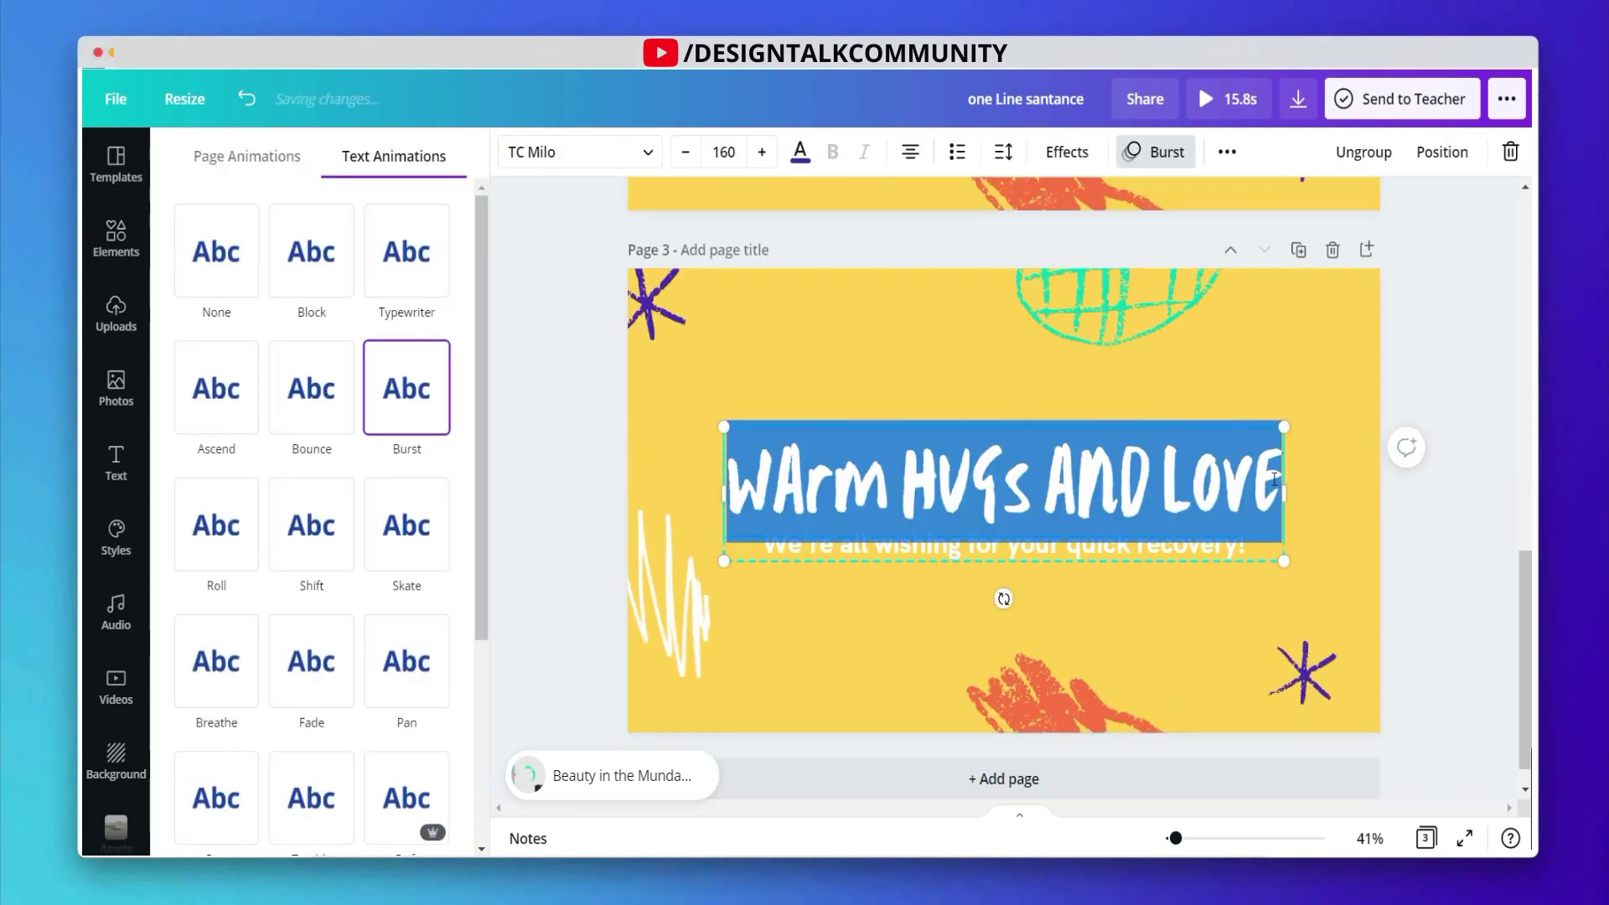
text(WELD)
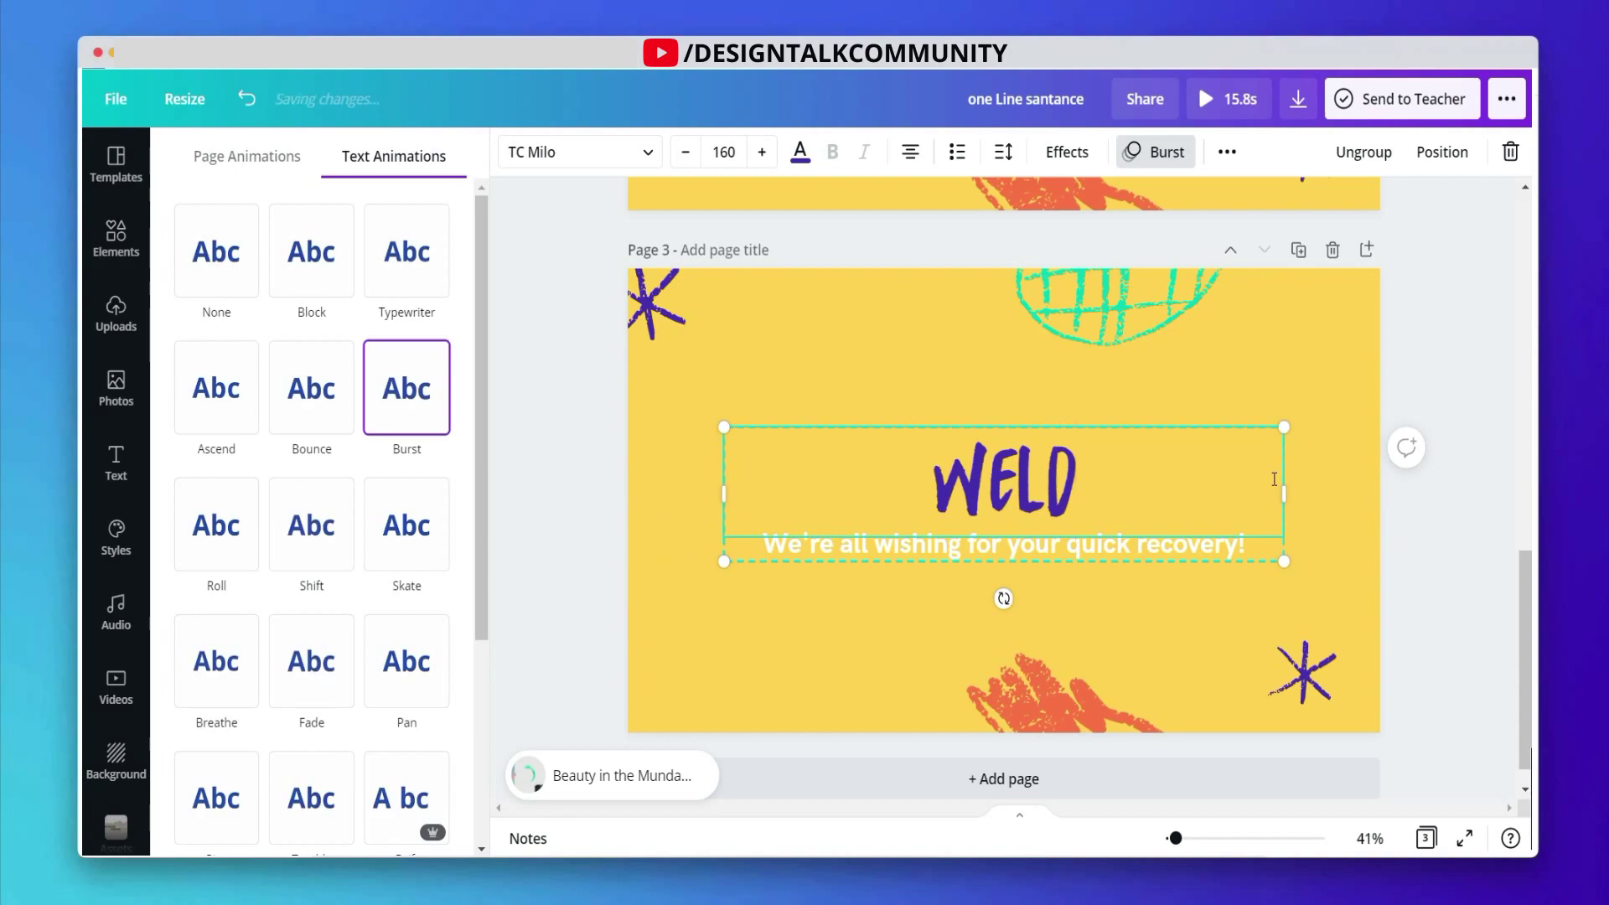
key(BackSpace)
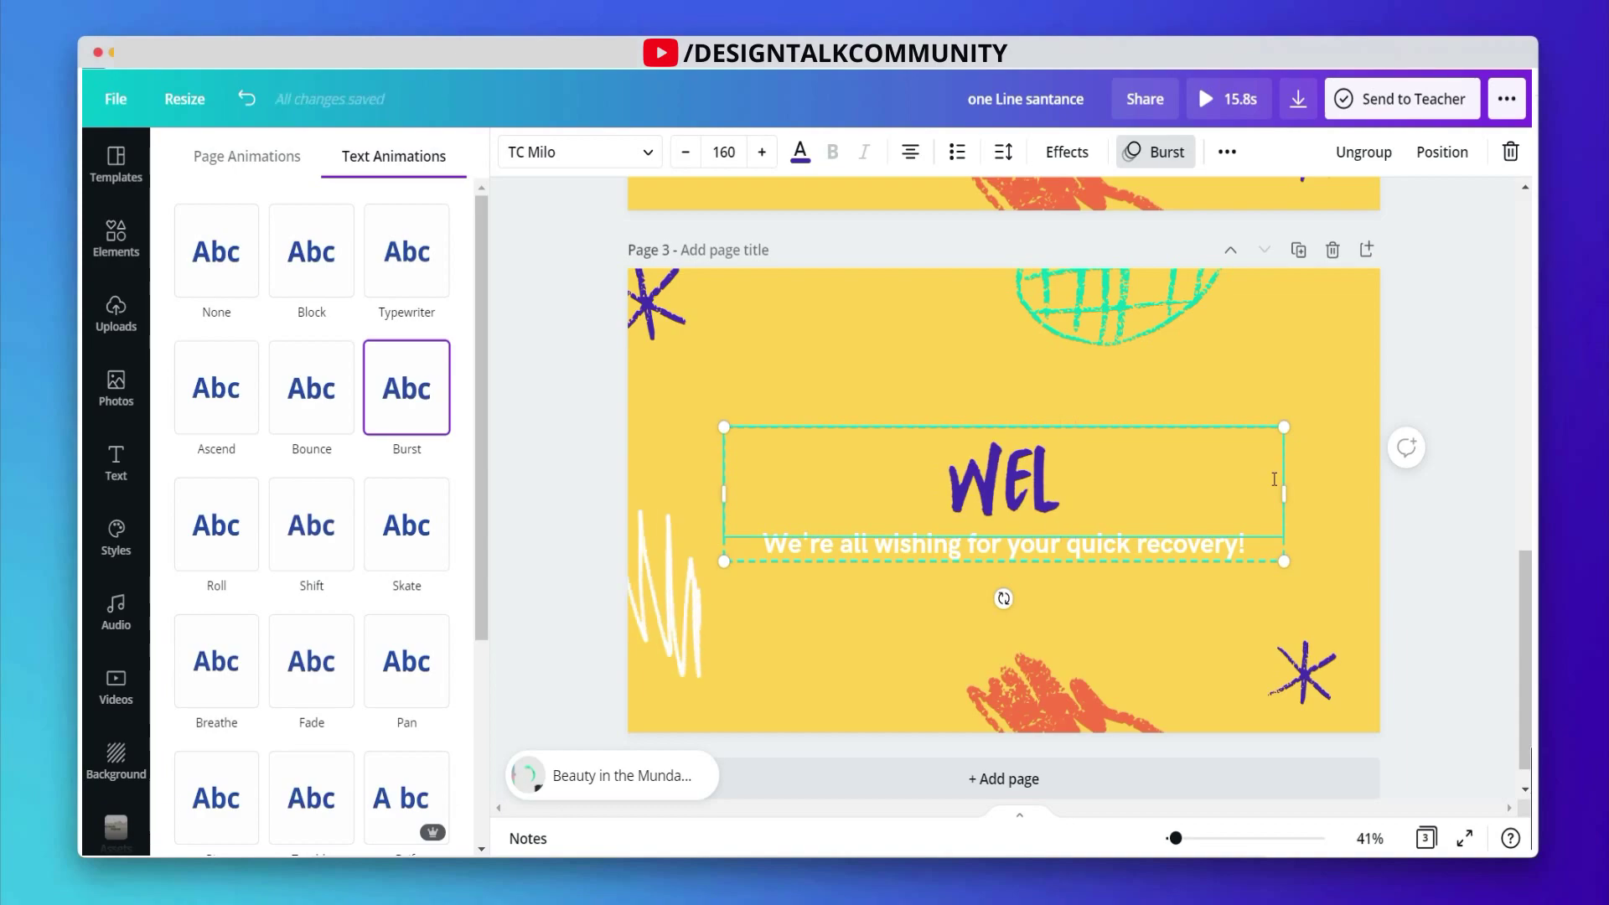
text(COME)
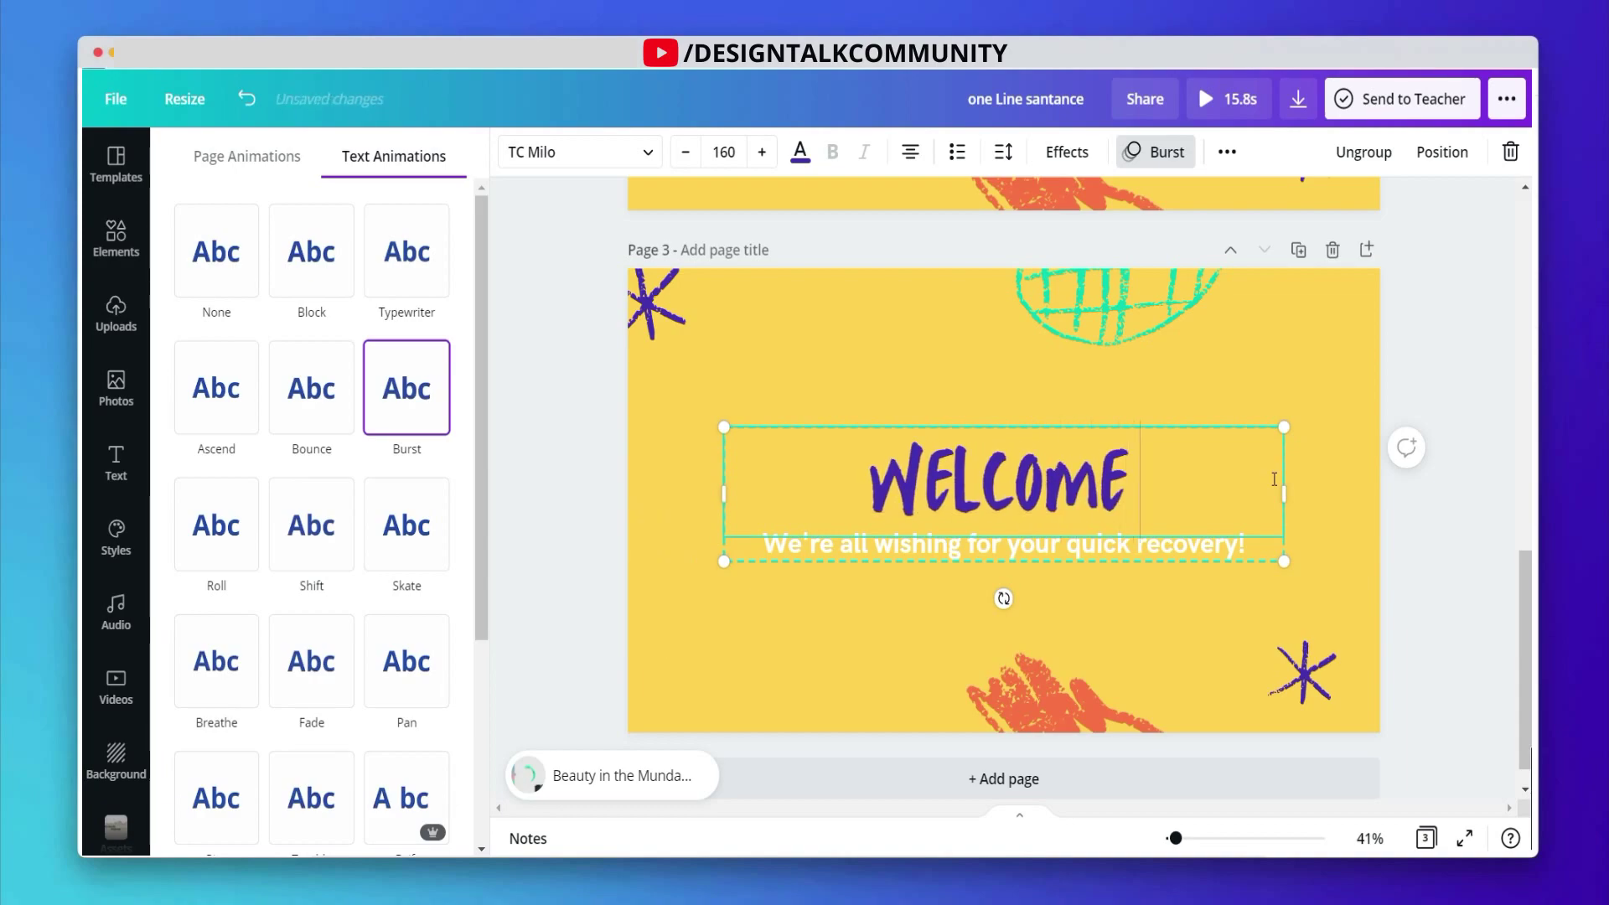
text( to CLAss)
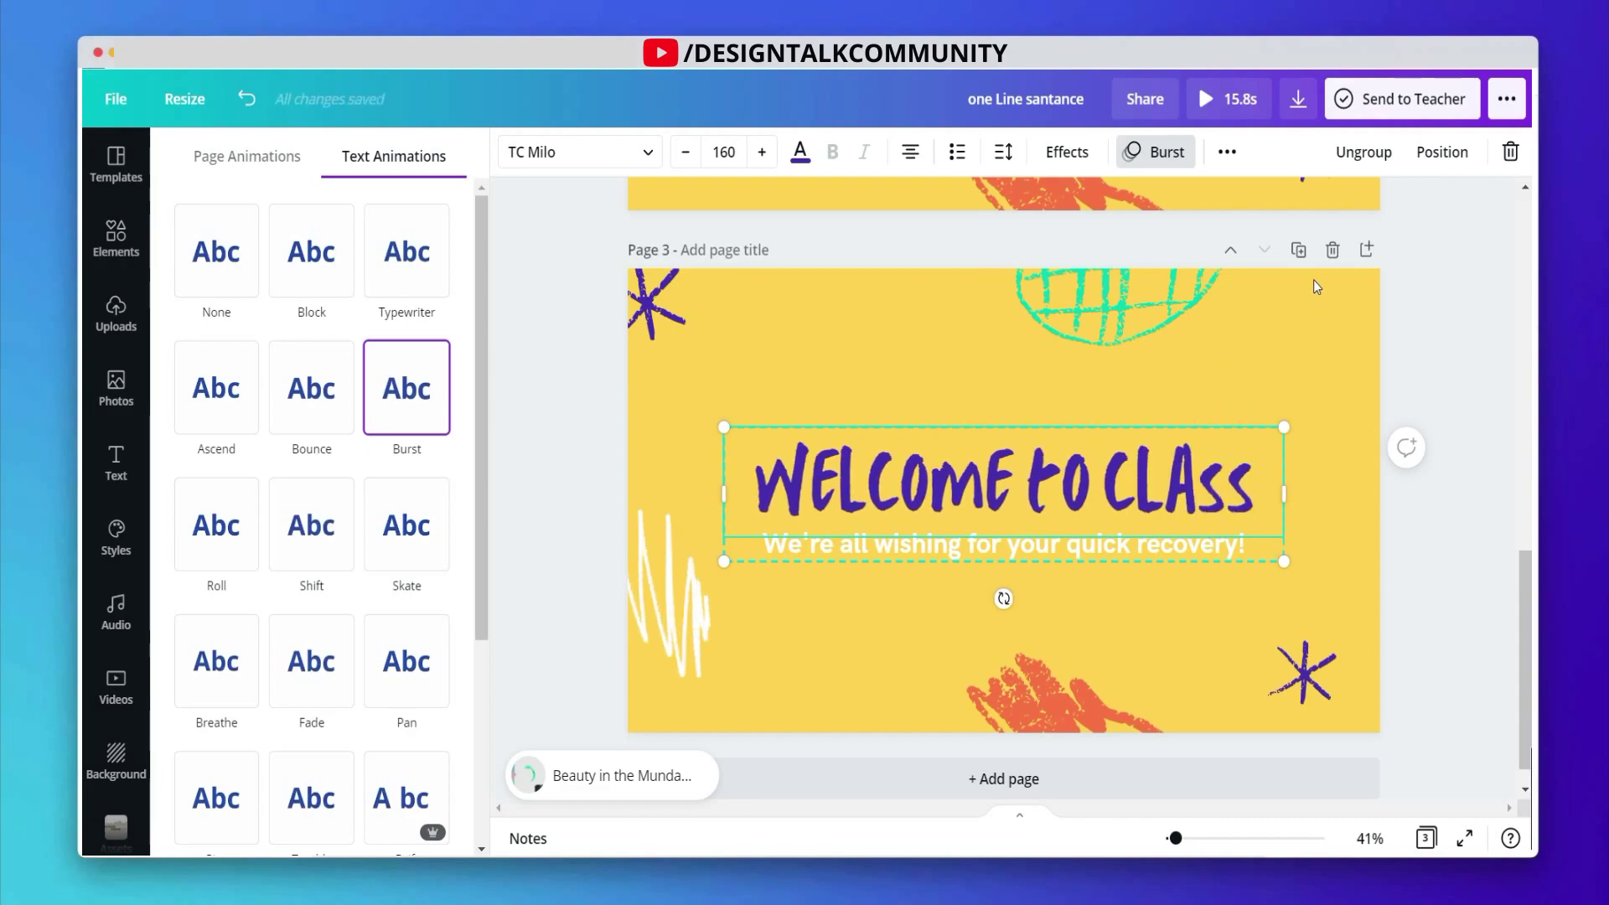
Duplicate page 3 as page 4 and retype its heading to 'THANK YOU EVERYONE'
click(1299, 252)
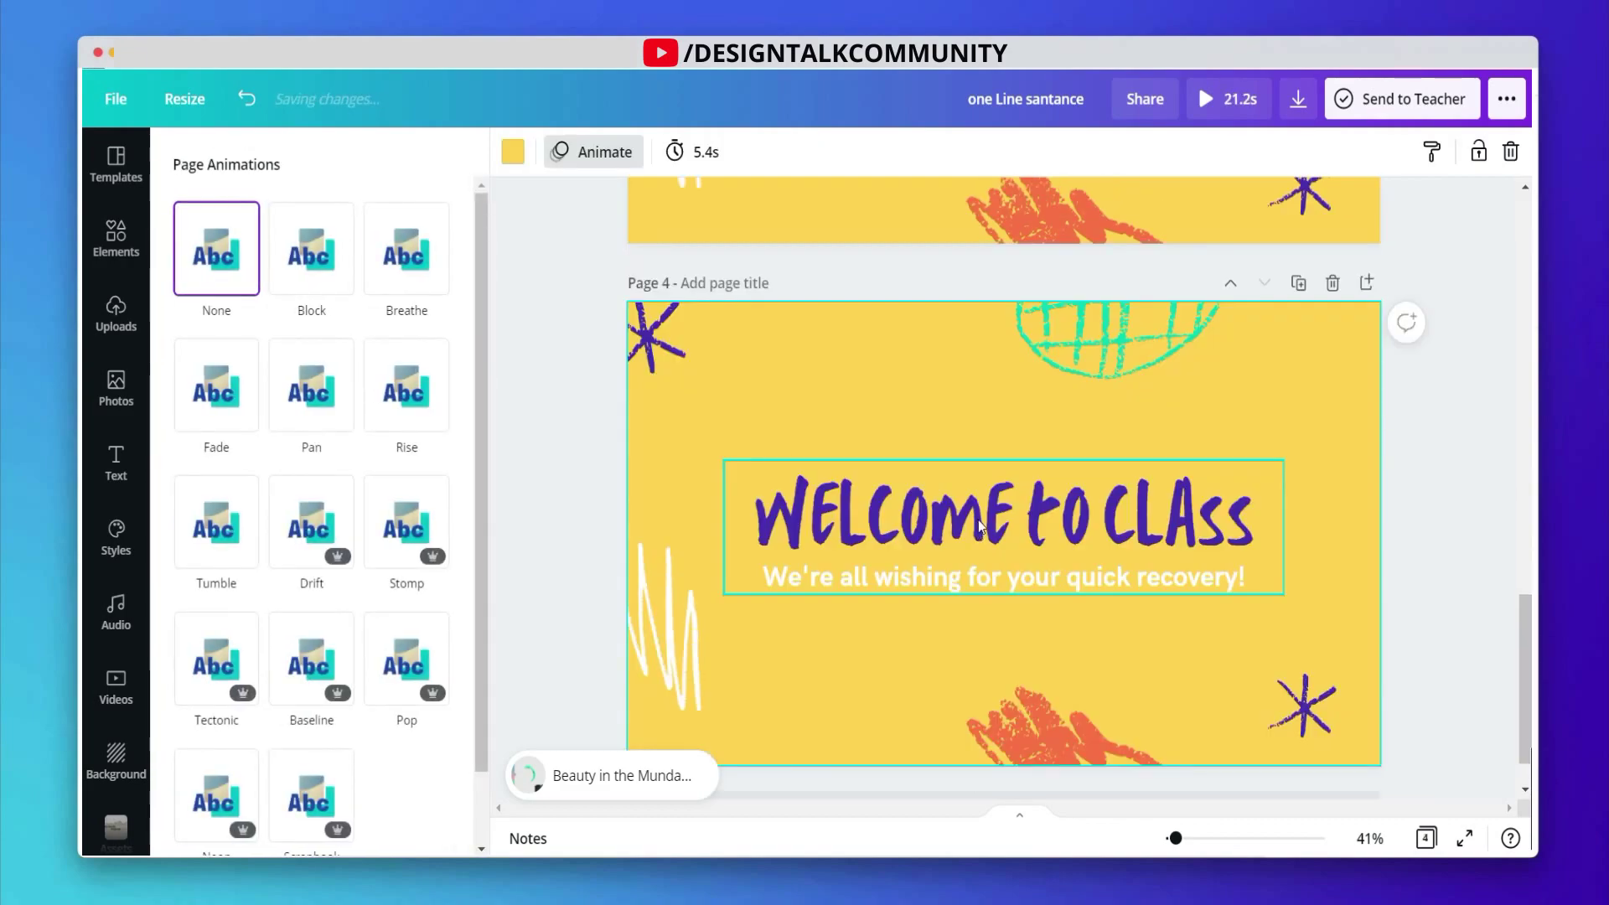
click(737, 516)
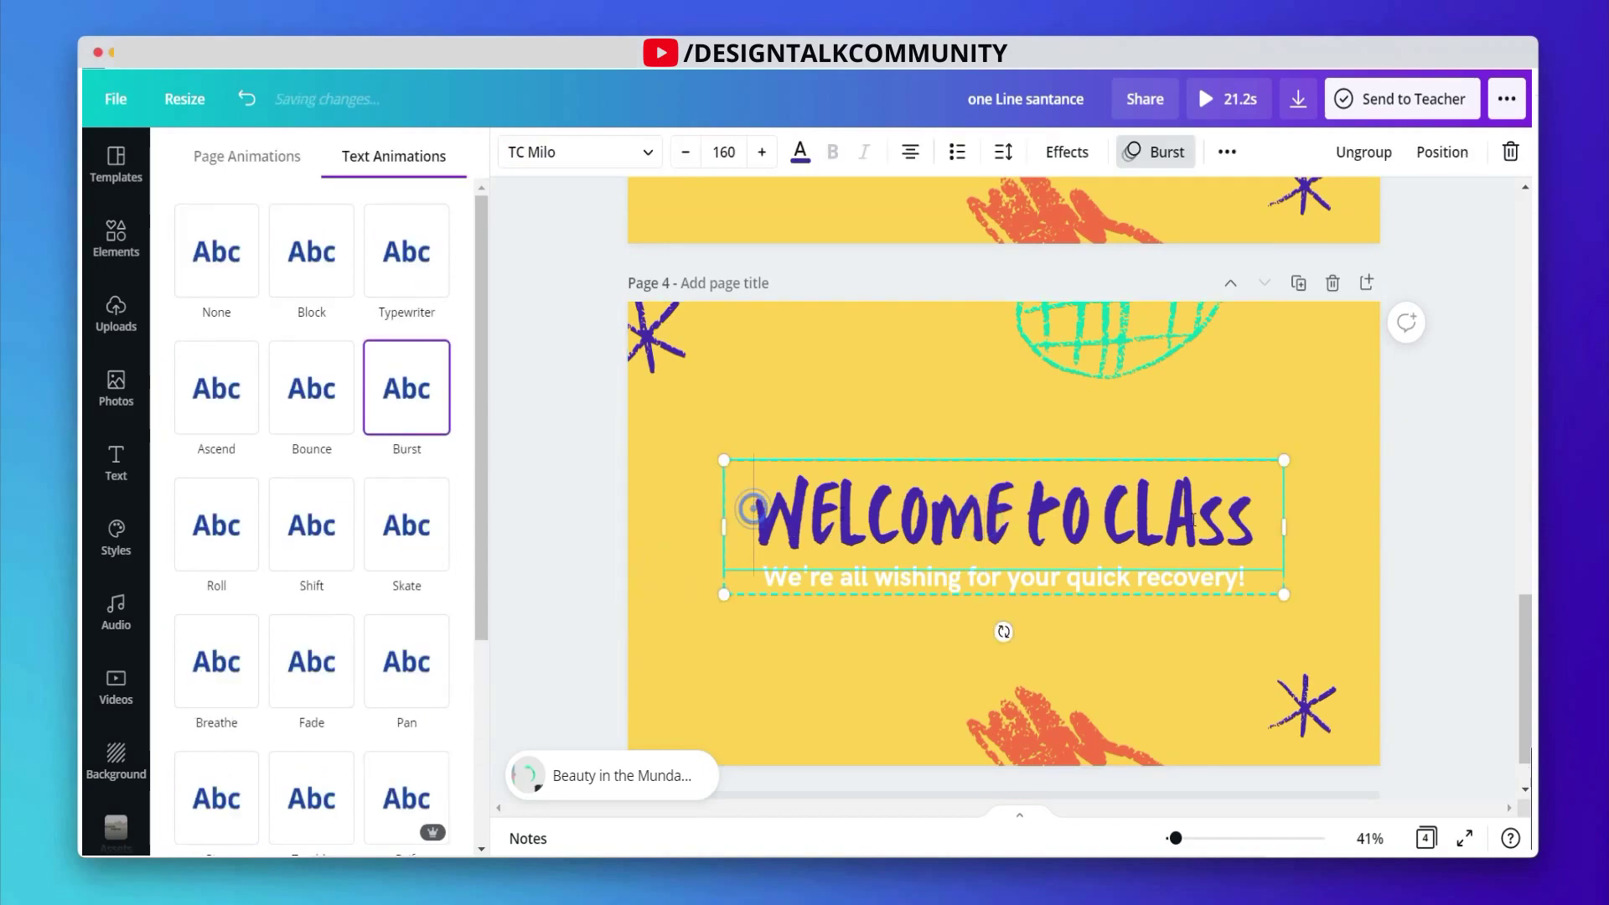
drag(741, 506, 1283, 518)
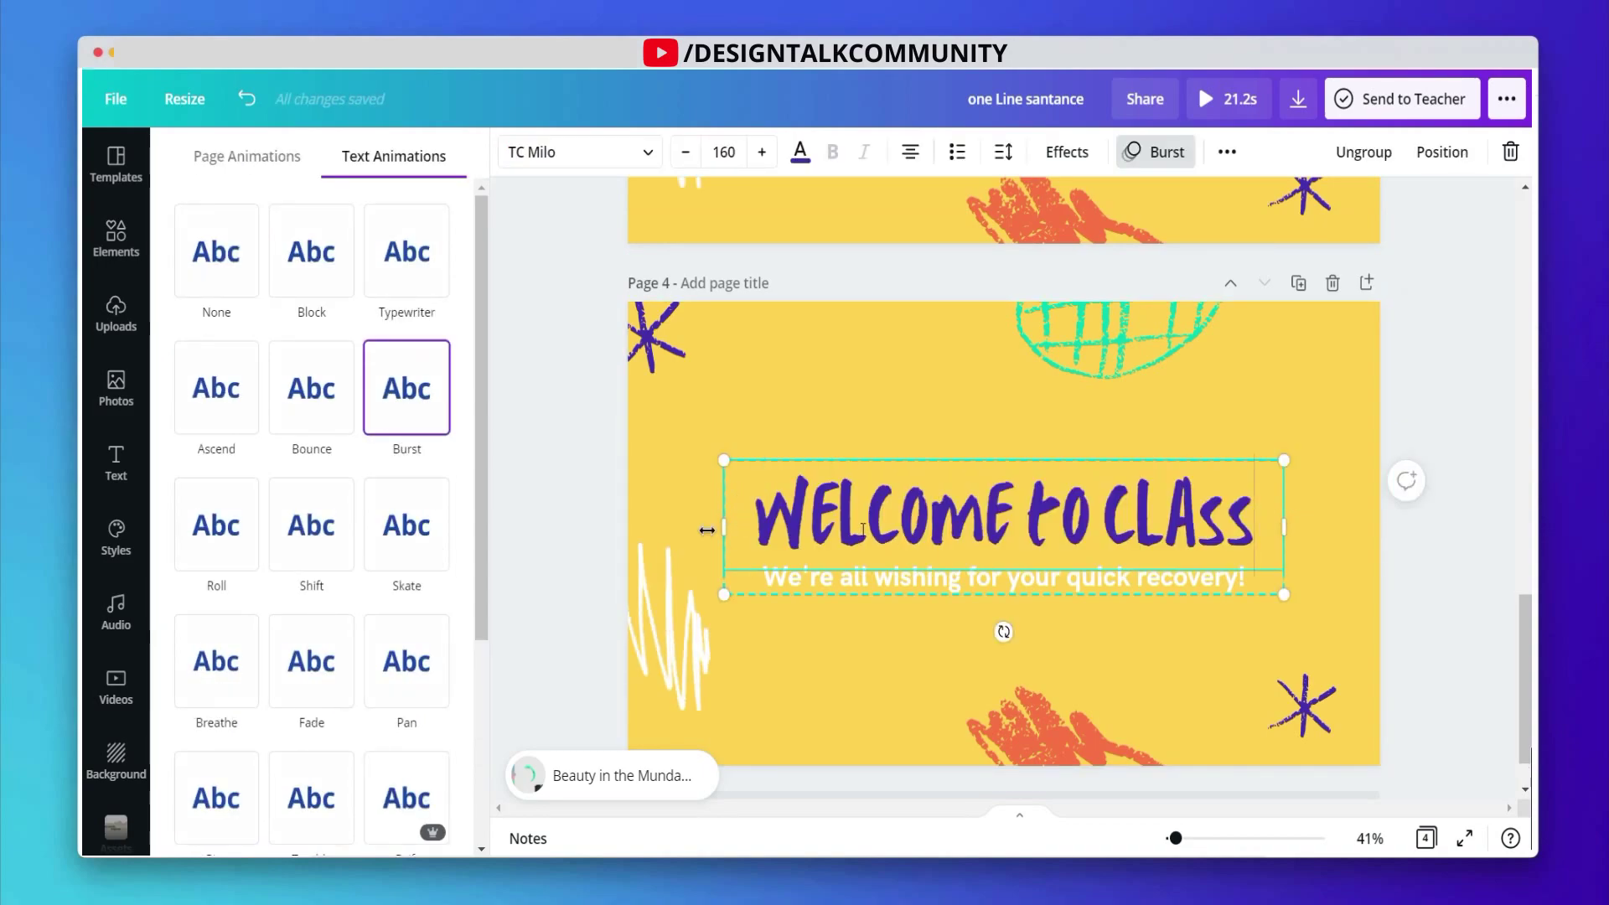
key(ctrl+a)
text(T)
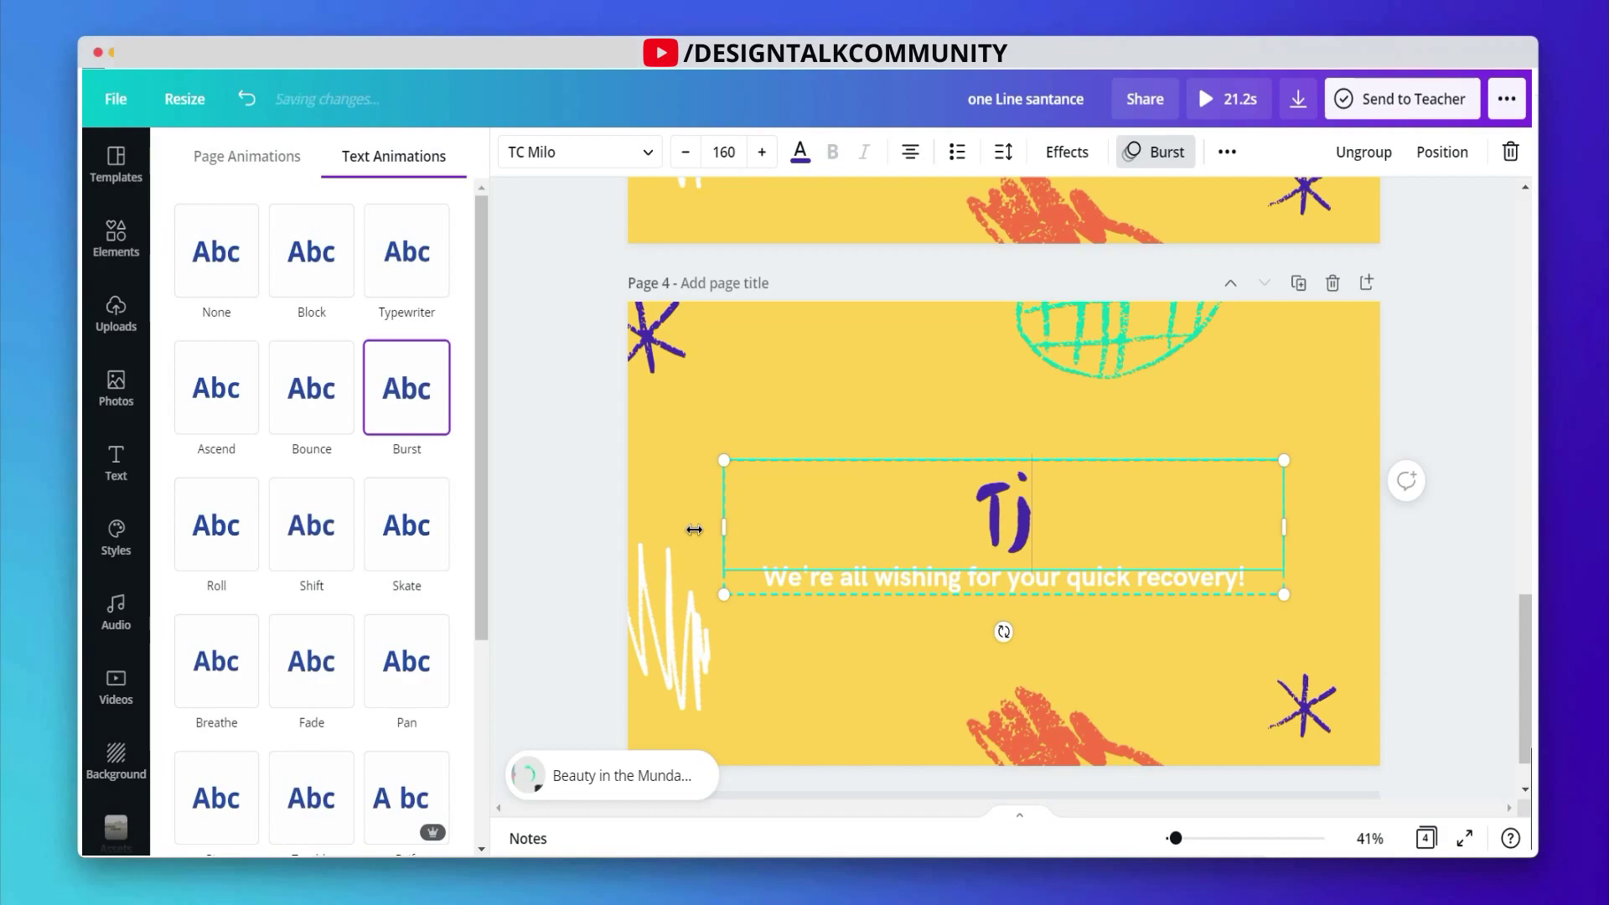
text(HANK)
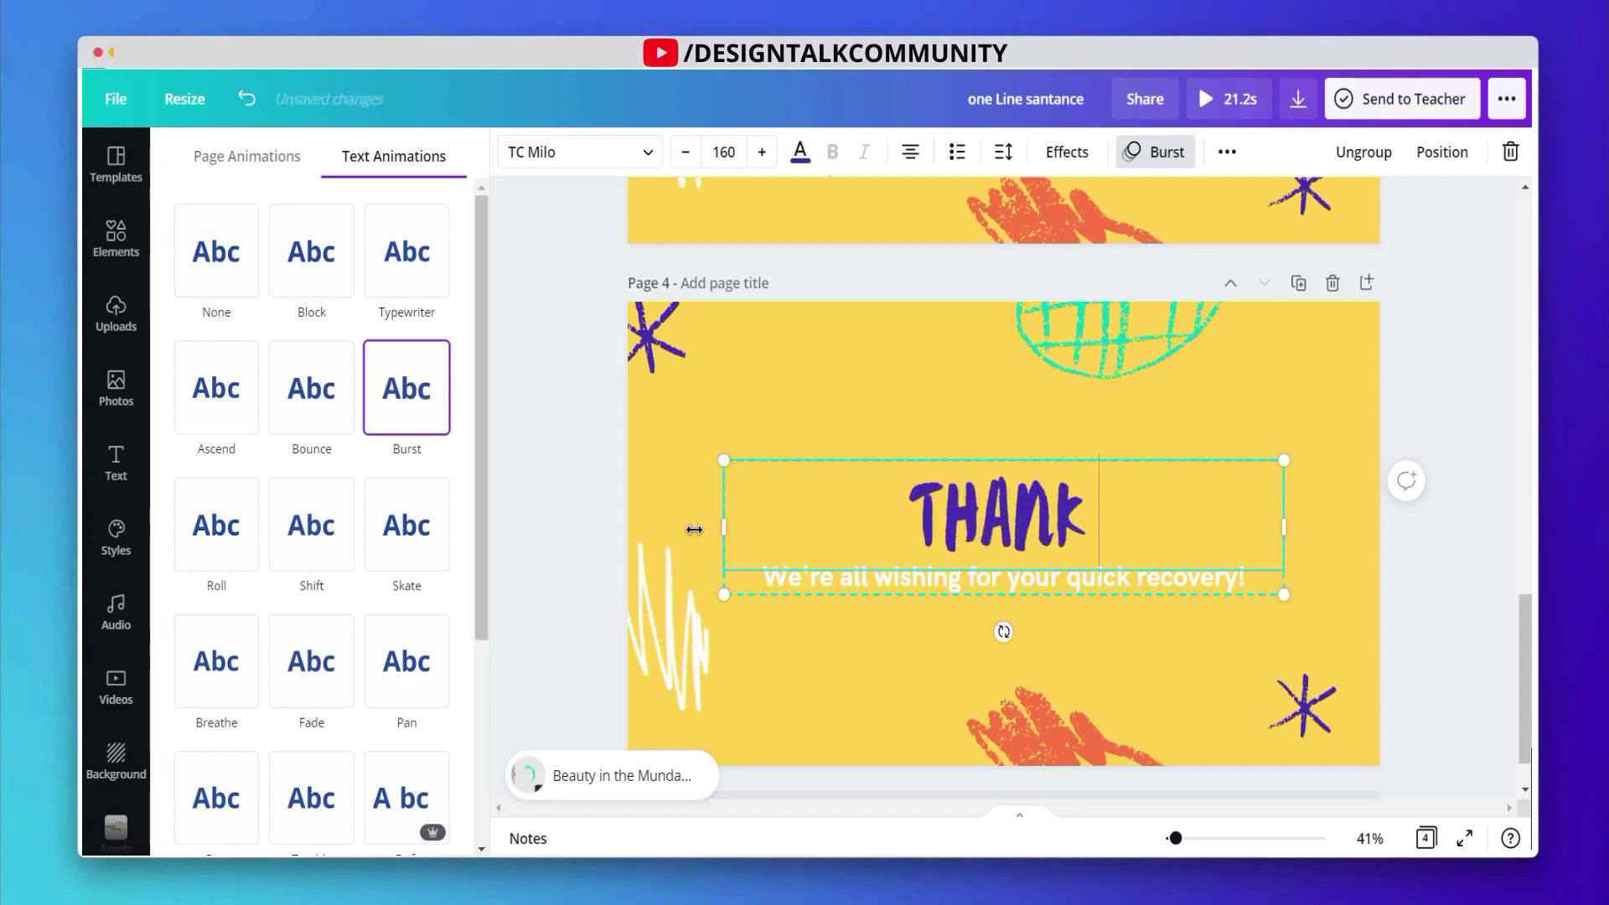
text( YOUR)
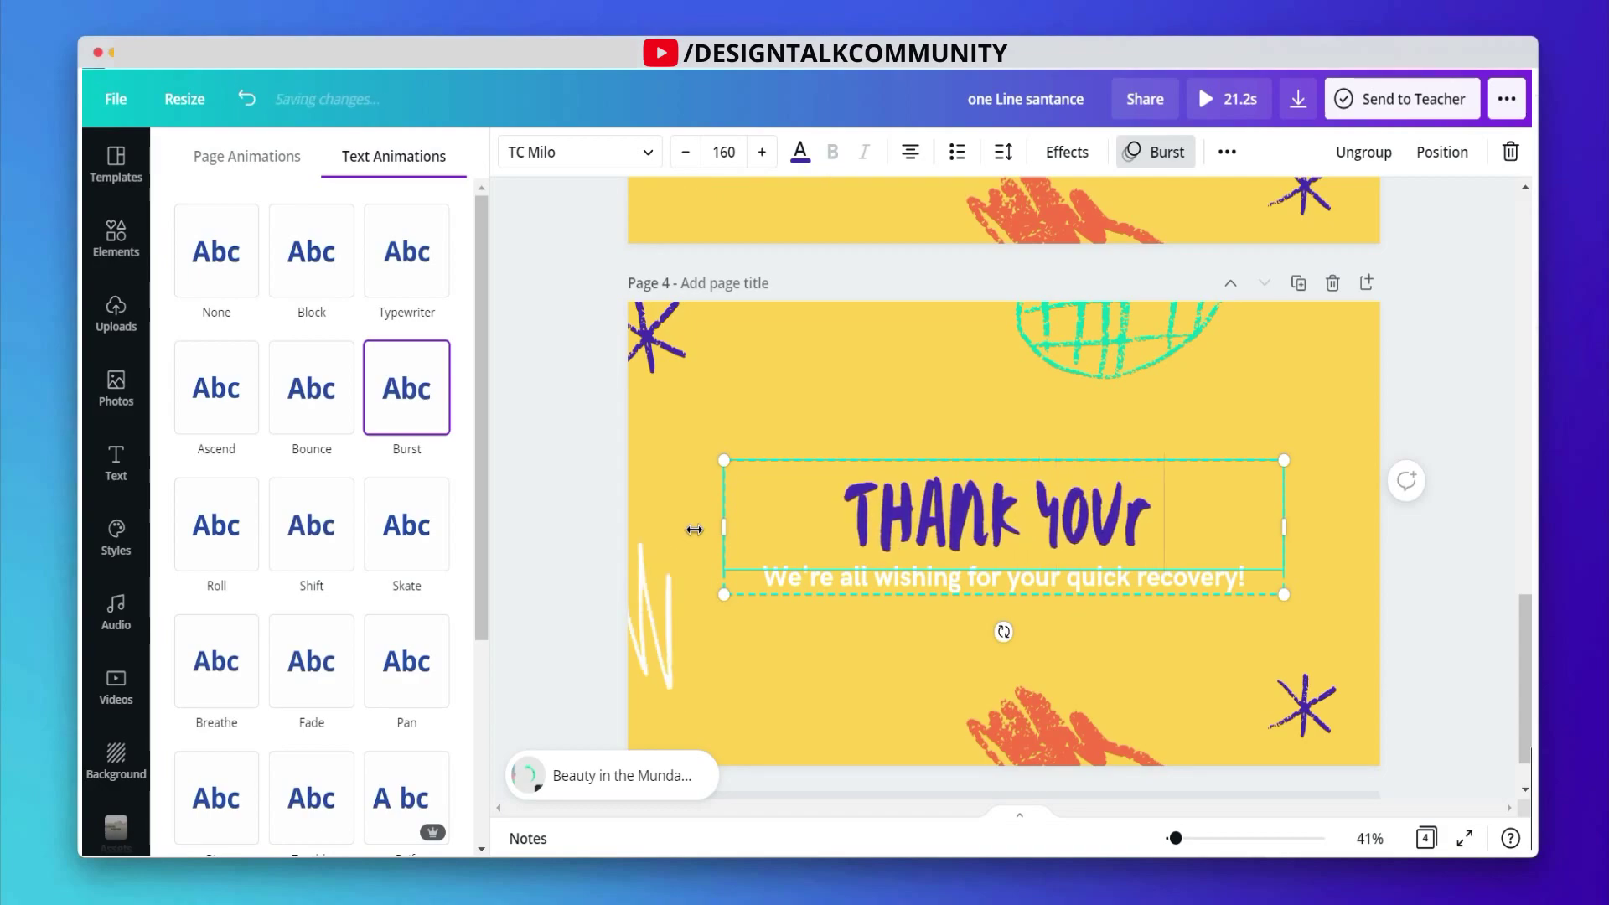
key(BackSpace)
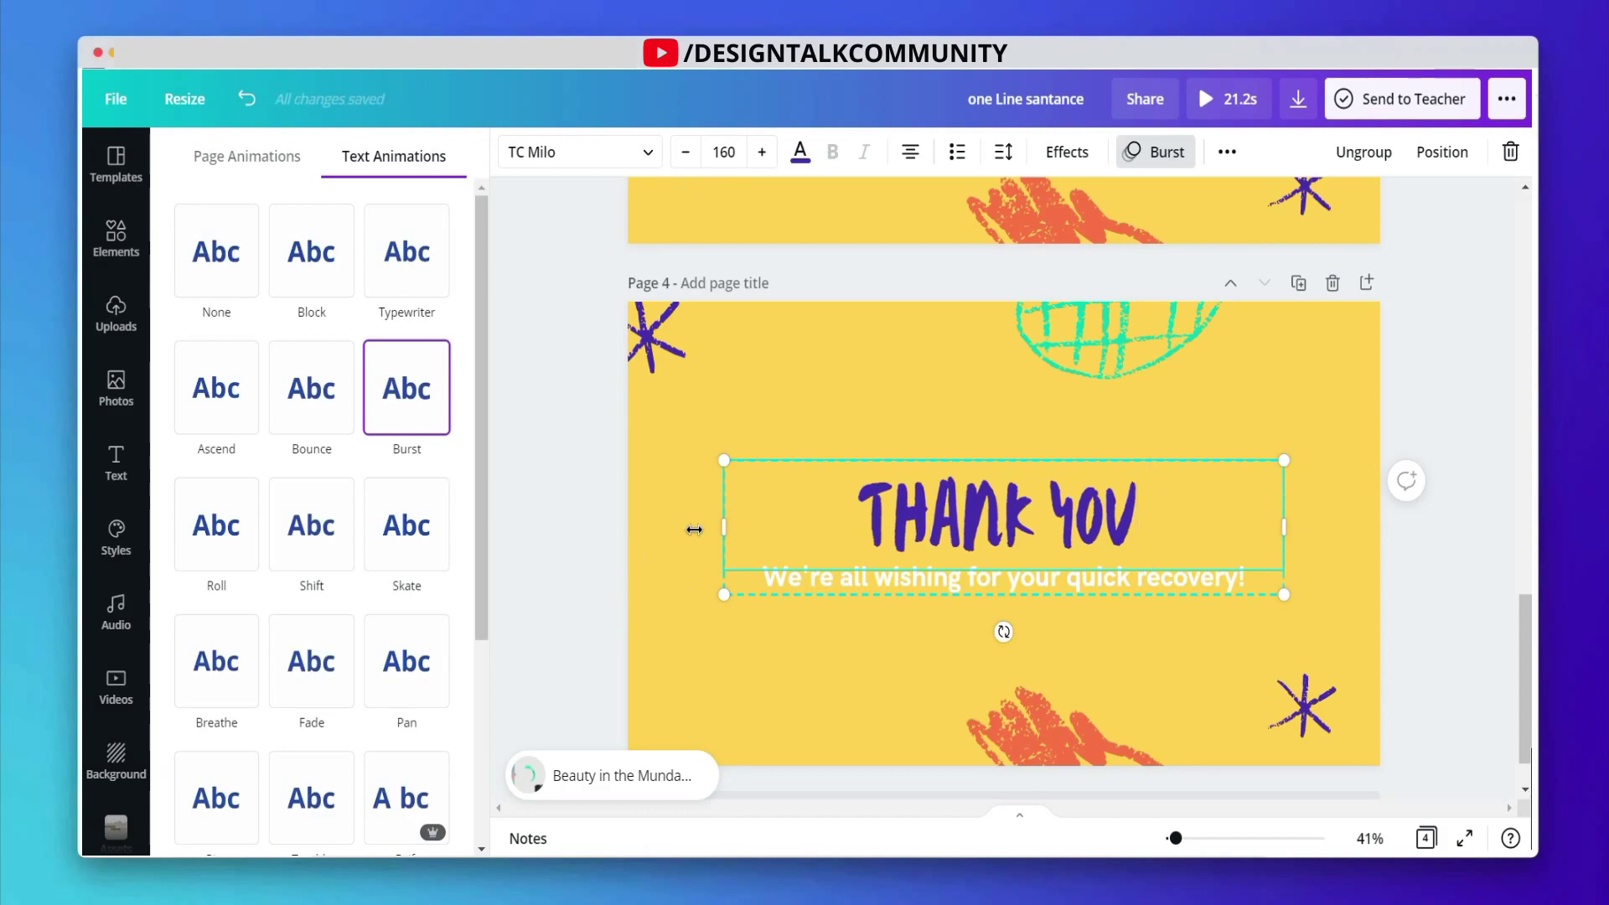
text(EVER)
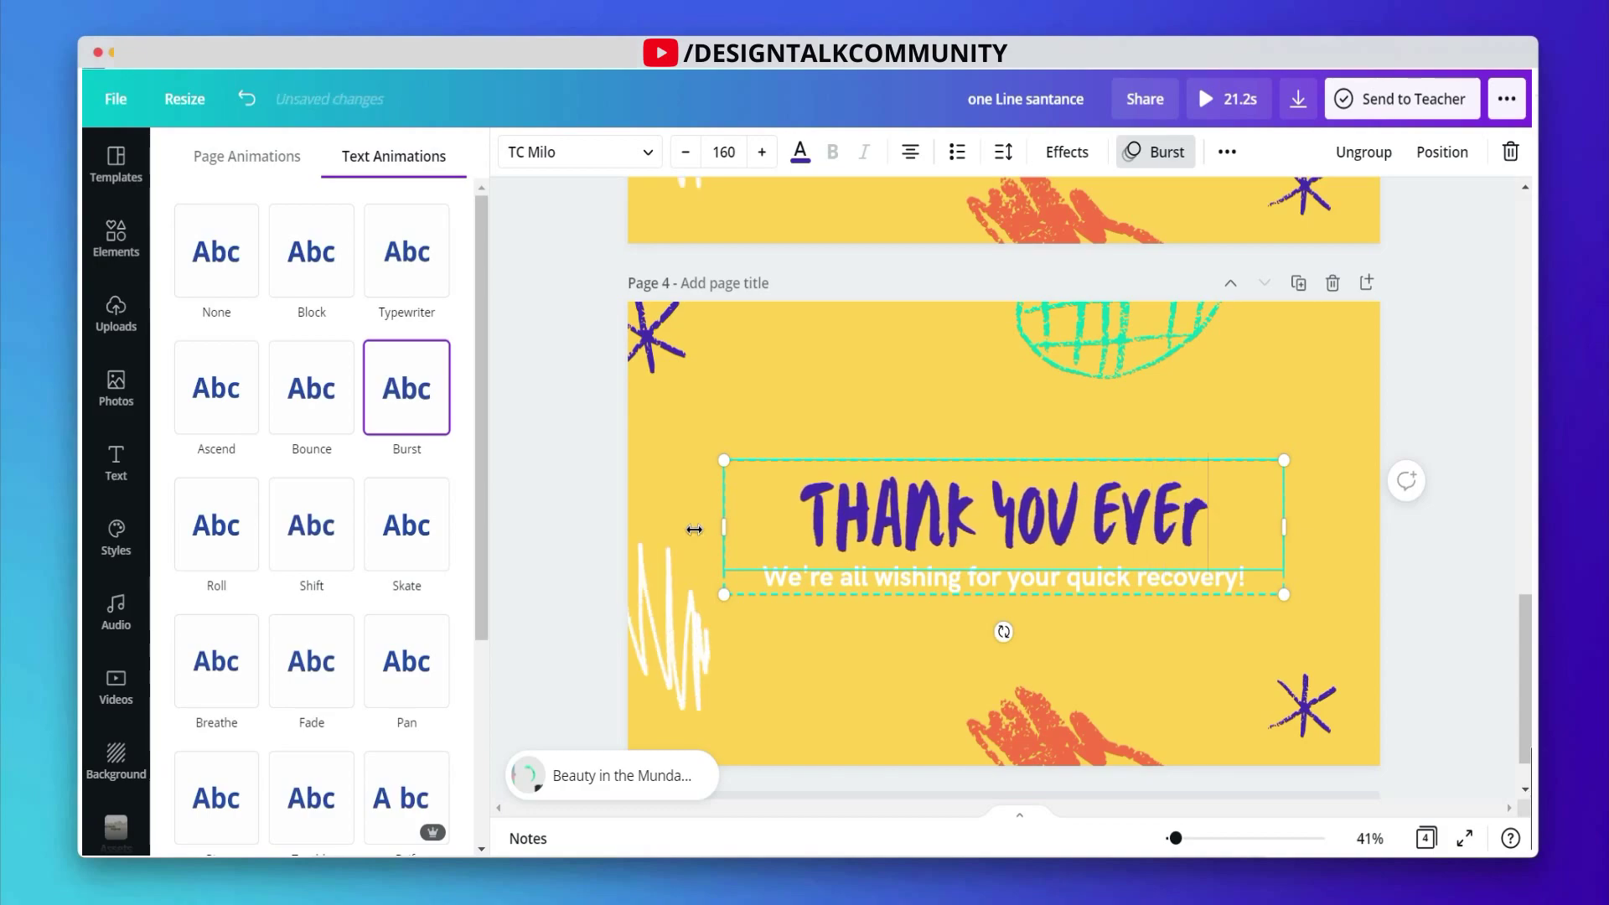
text(YONE)
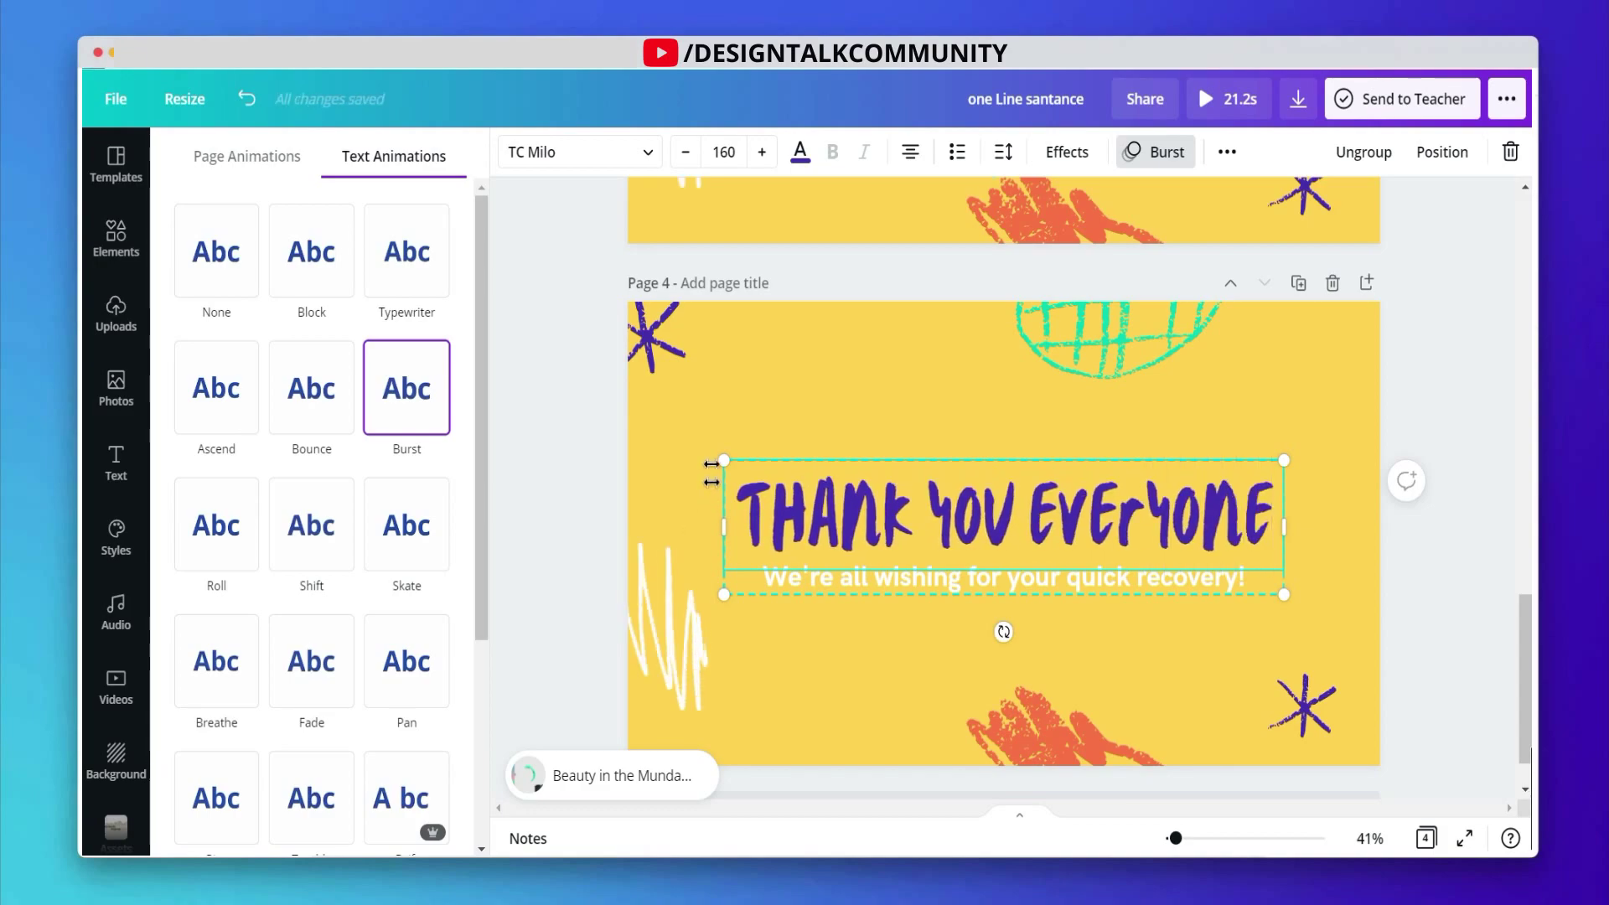
Switch the THANK YOU EVERYONE heading's animation from Burst to Bounce
click(632, 425)
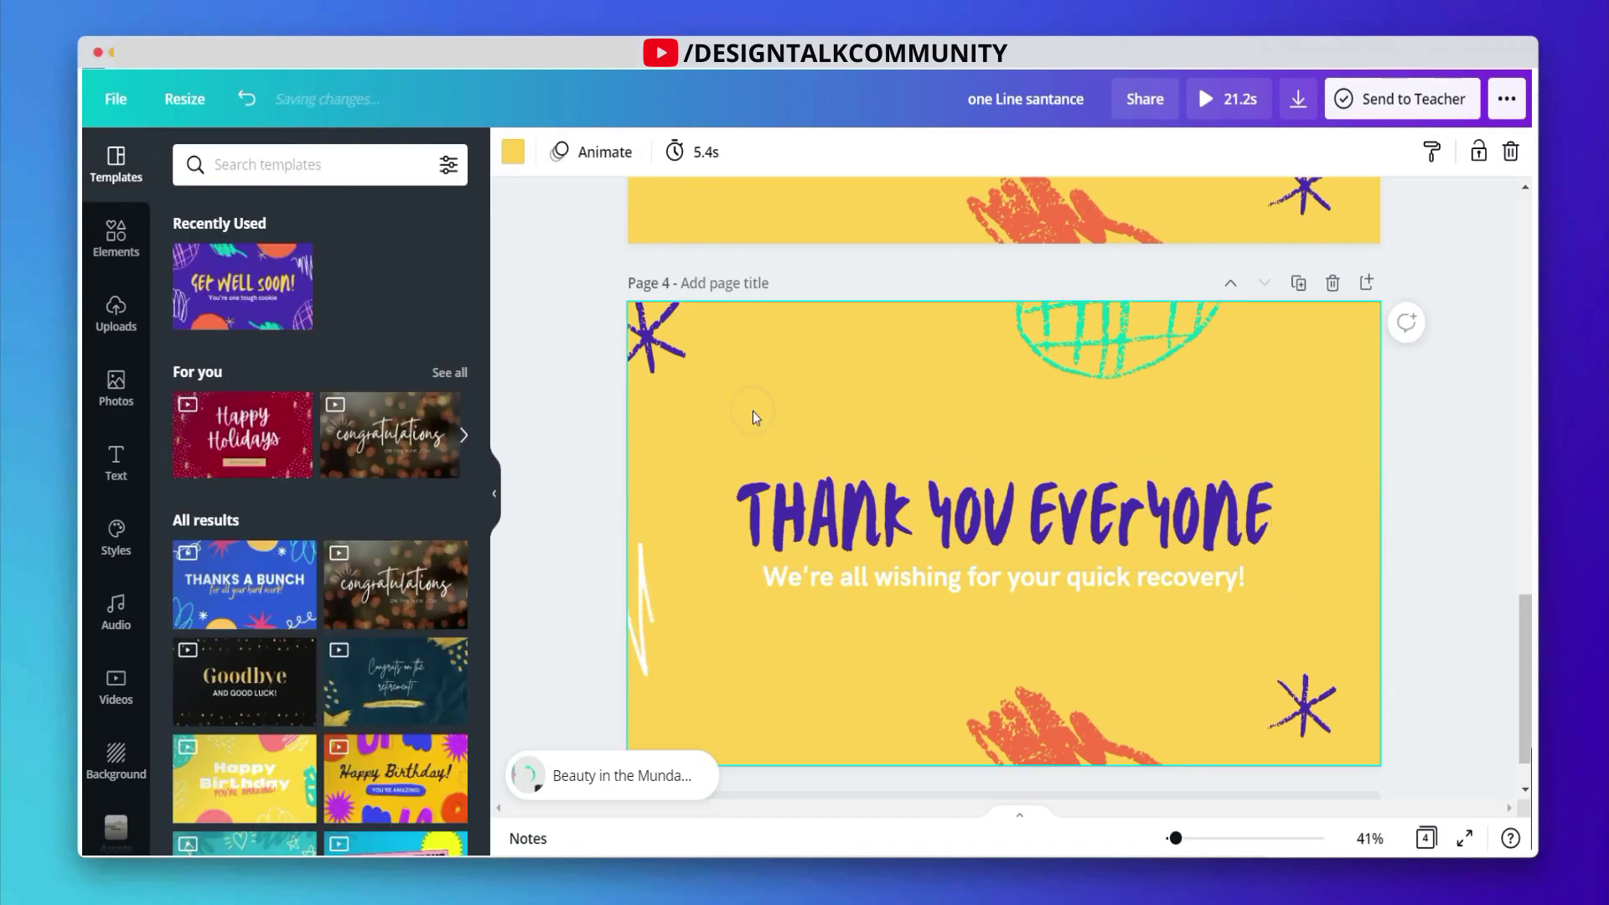
scroll(753, 411, up, 3)
scroll(753, 411, down, 3)
click(818, 439)
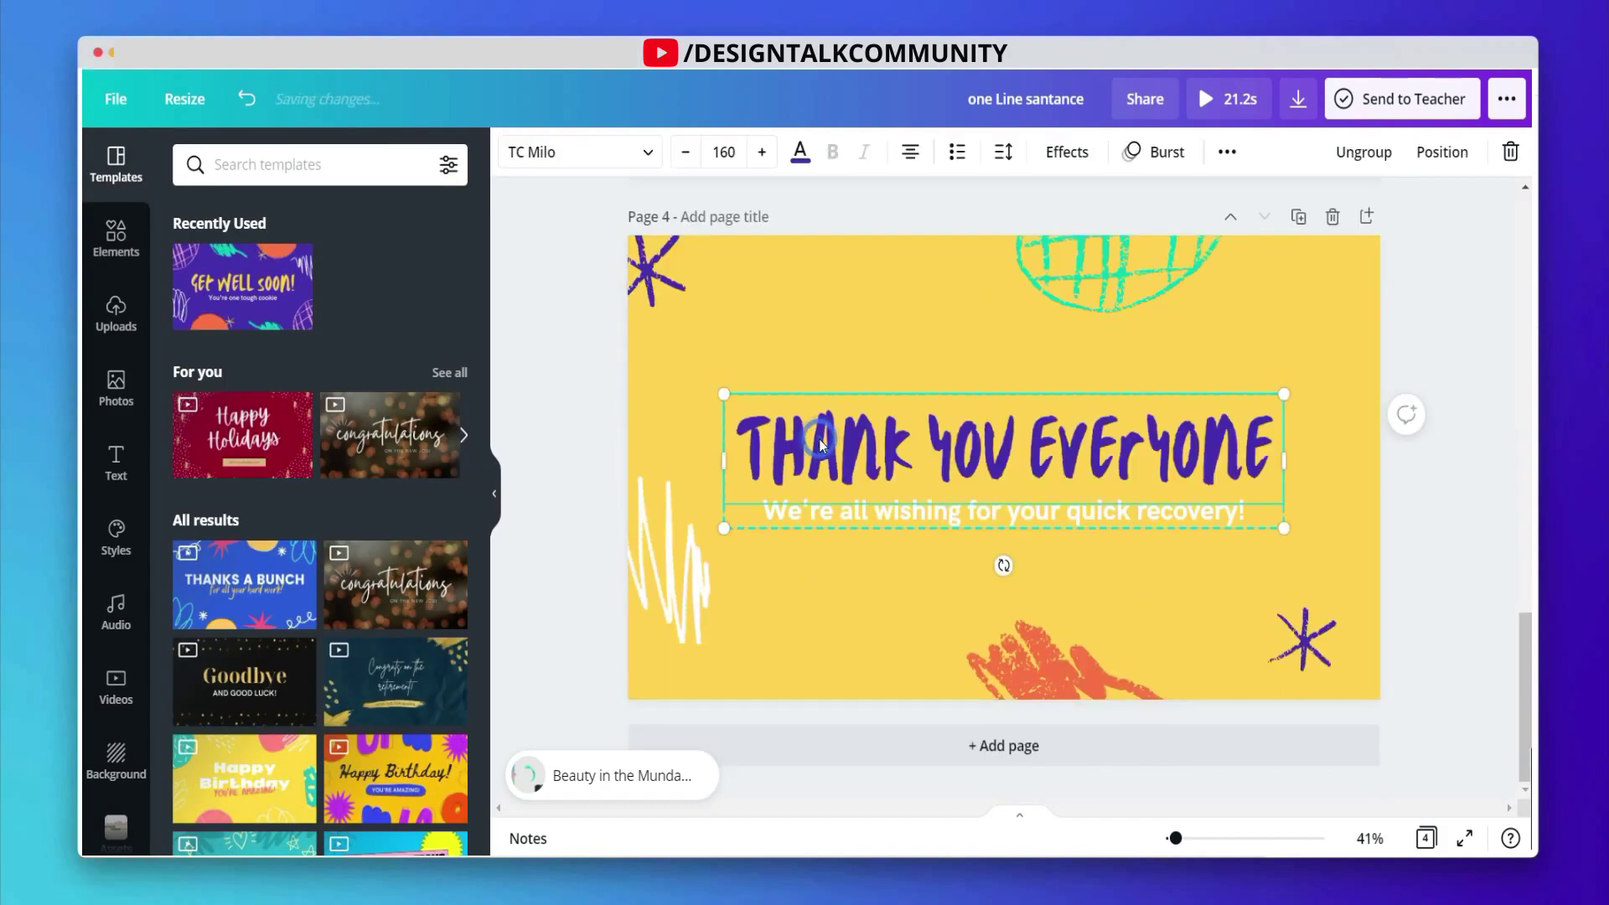
click(1092, 152)
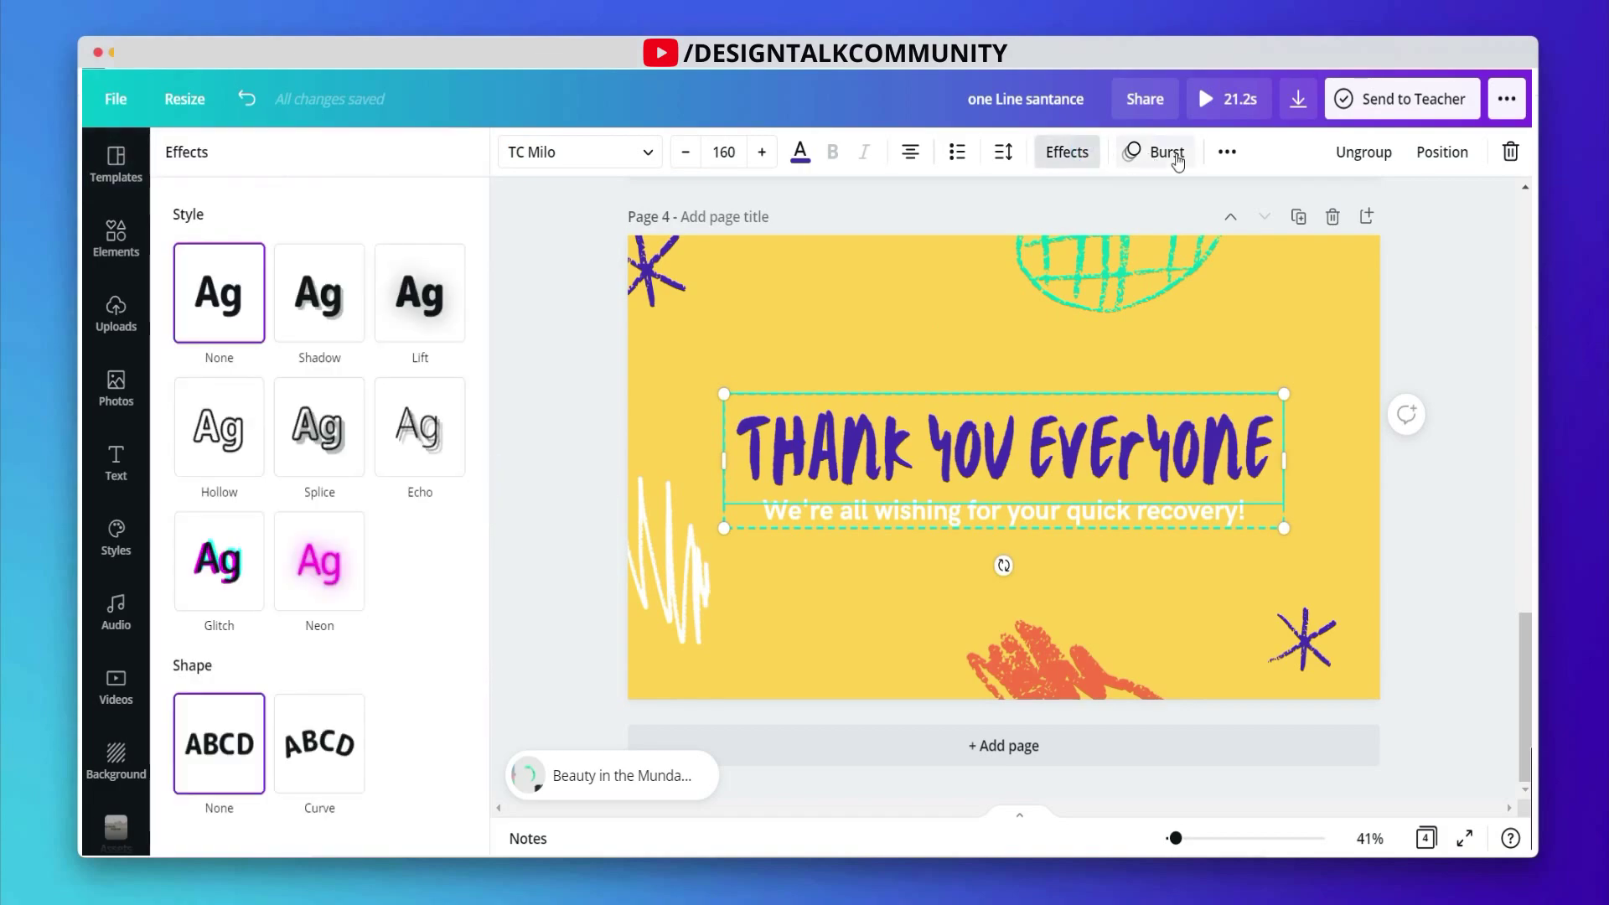
click(1152, 154)
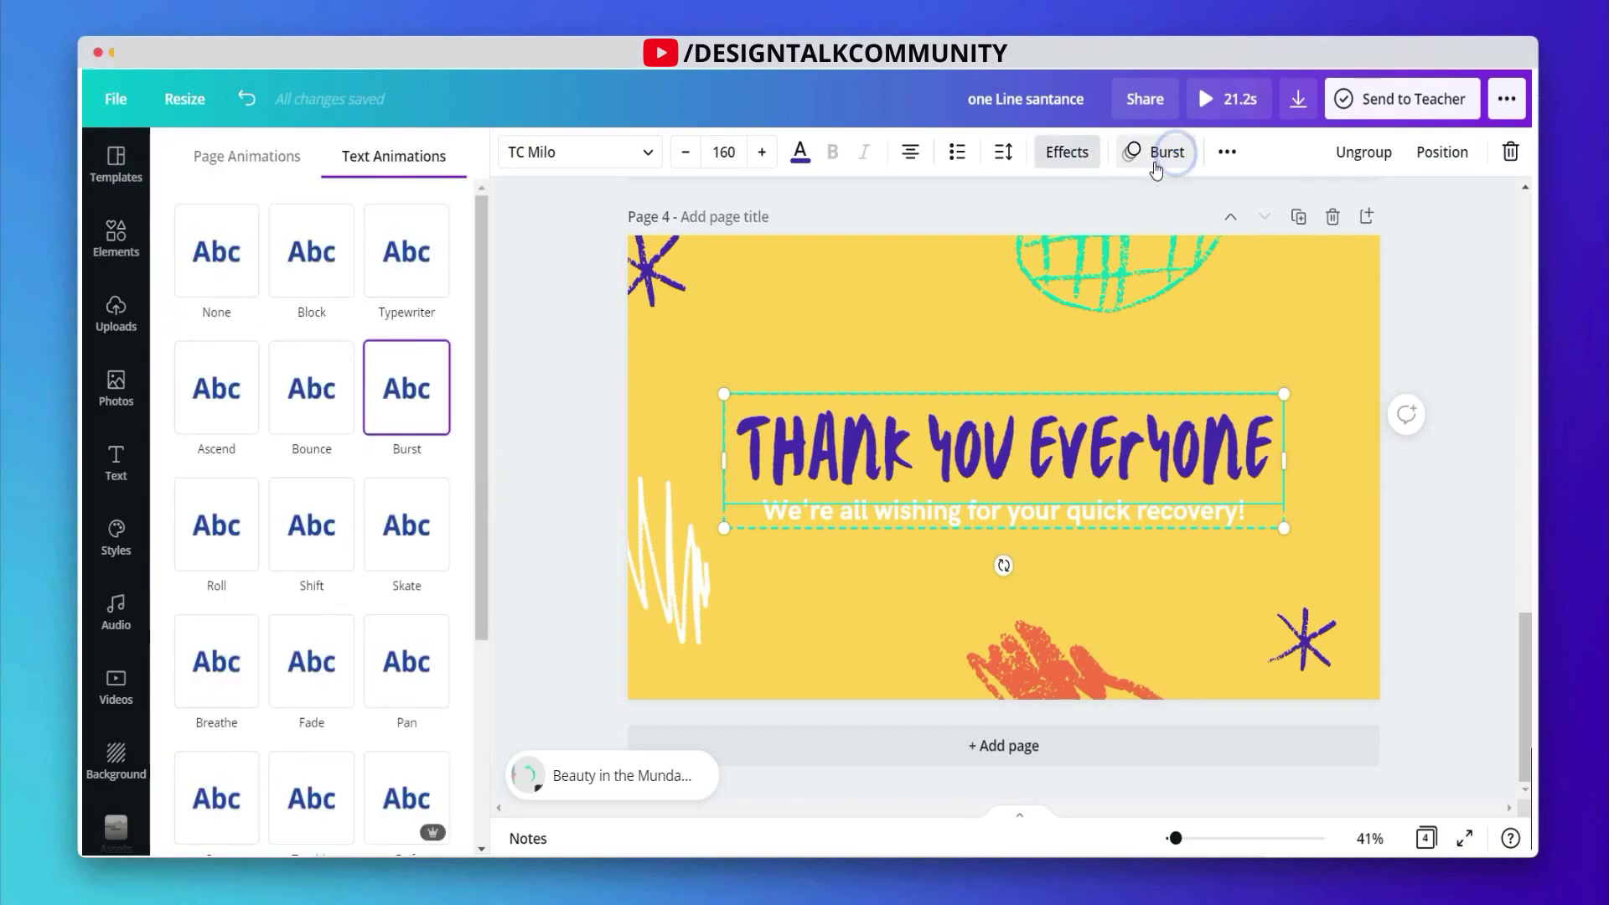
click(302, 394)
click(531, 376)
scroll(562, 399, up, 15)
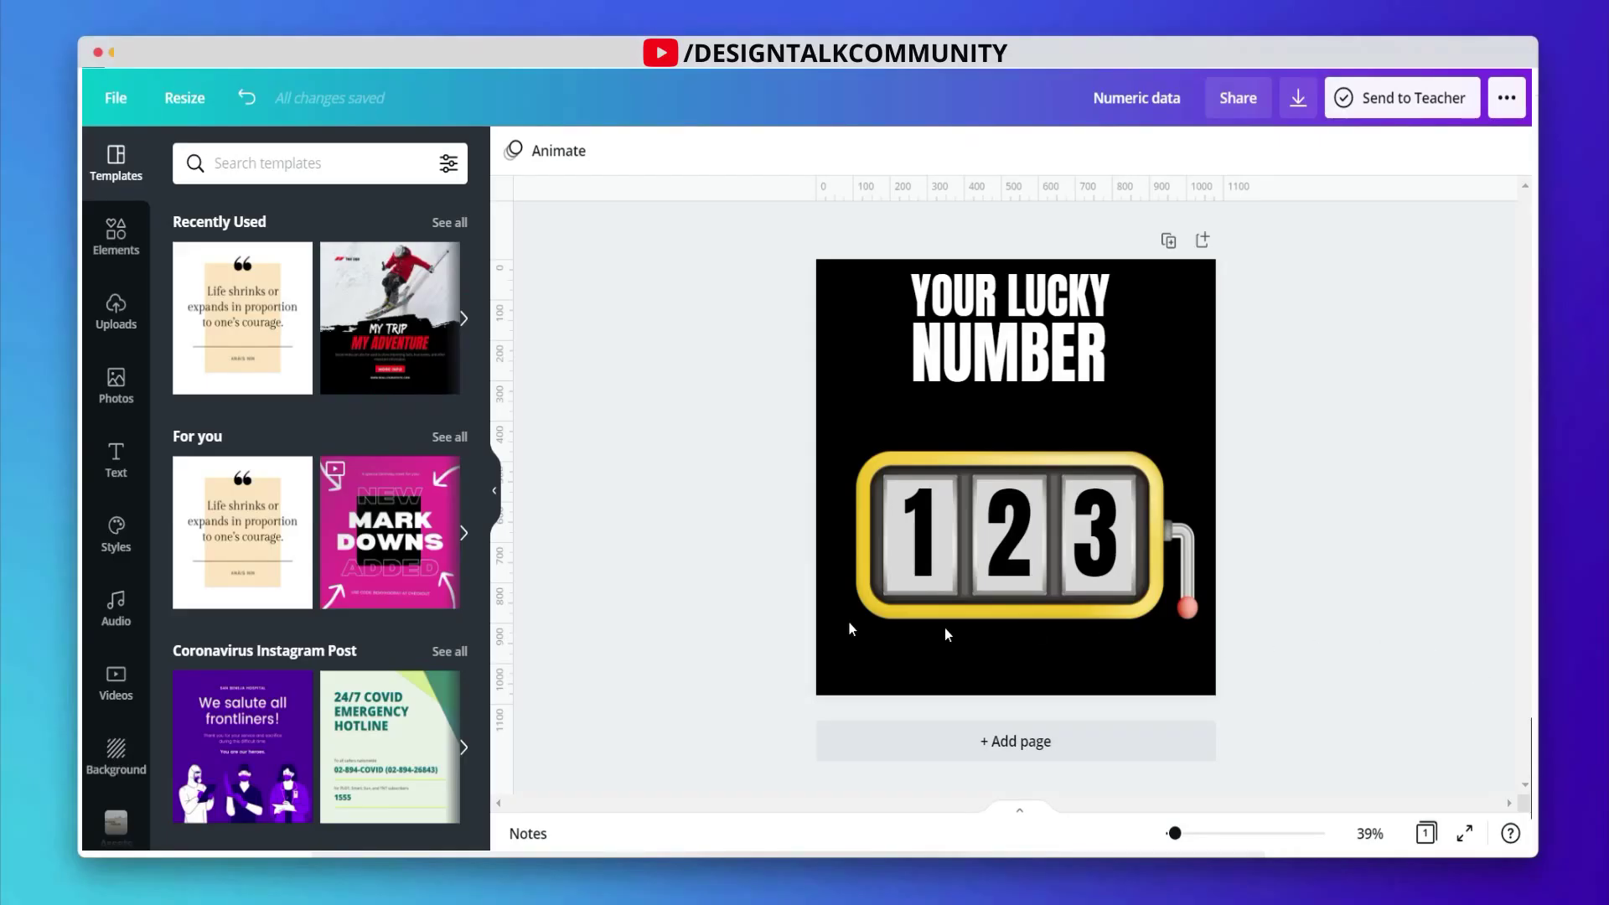
Apply the Roll text animation to each counter digit 1, 2 and 3
click(927, 520)
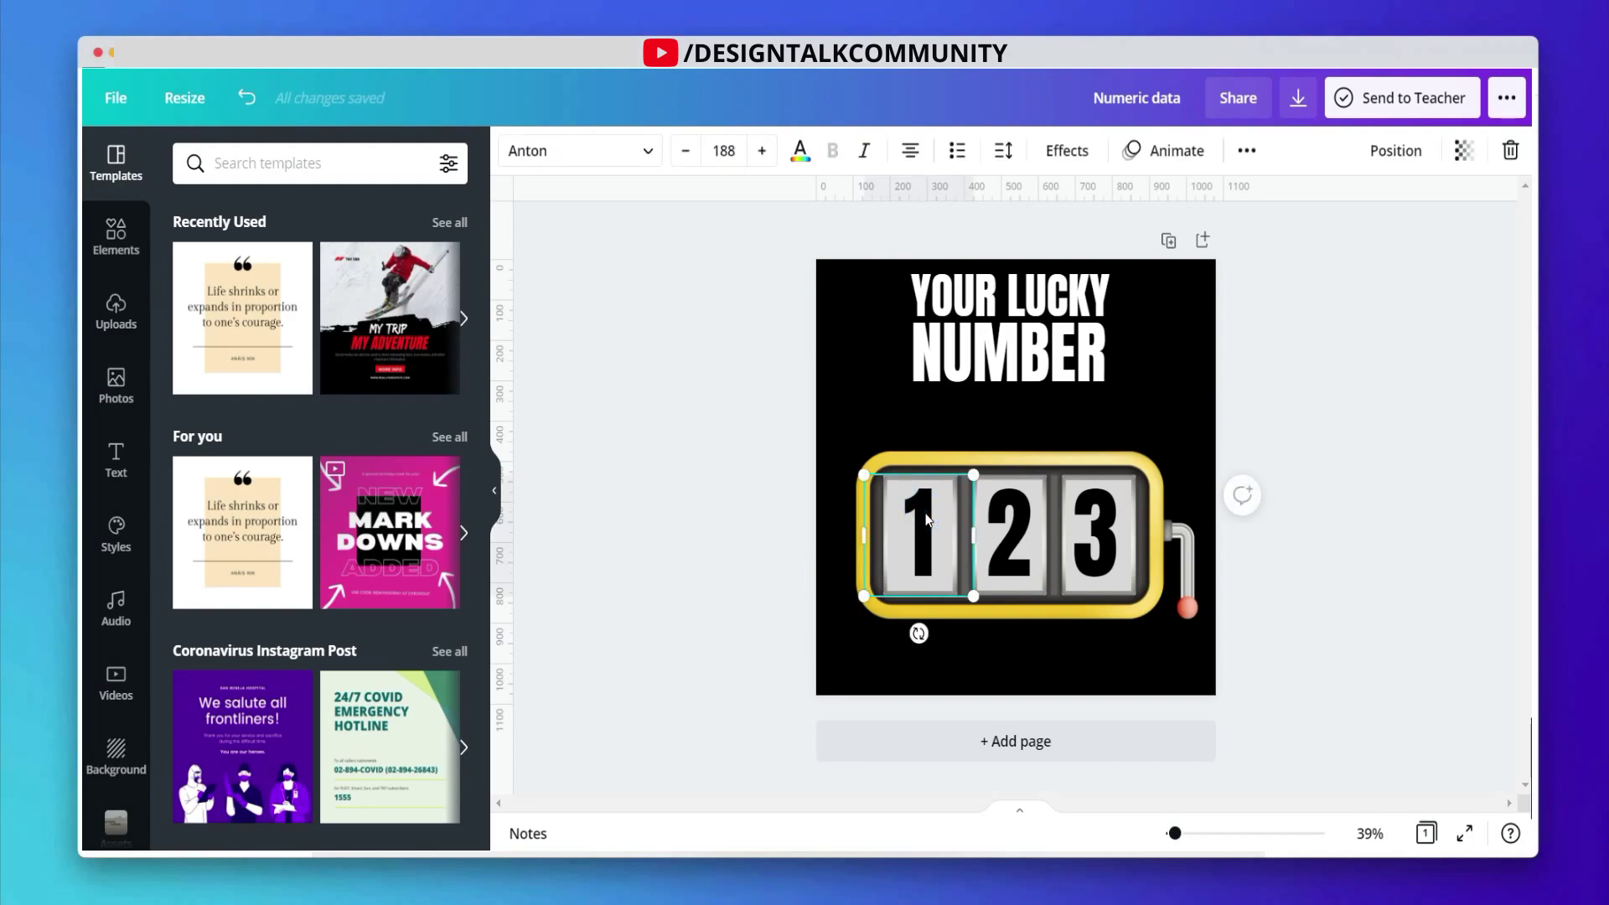
click(1363, 568)
click(916, 526)
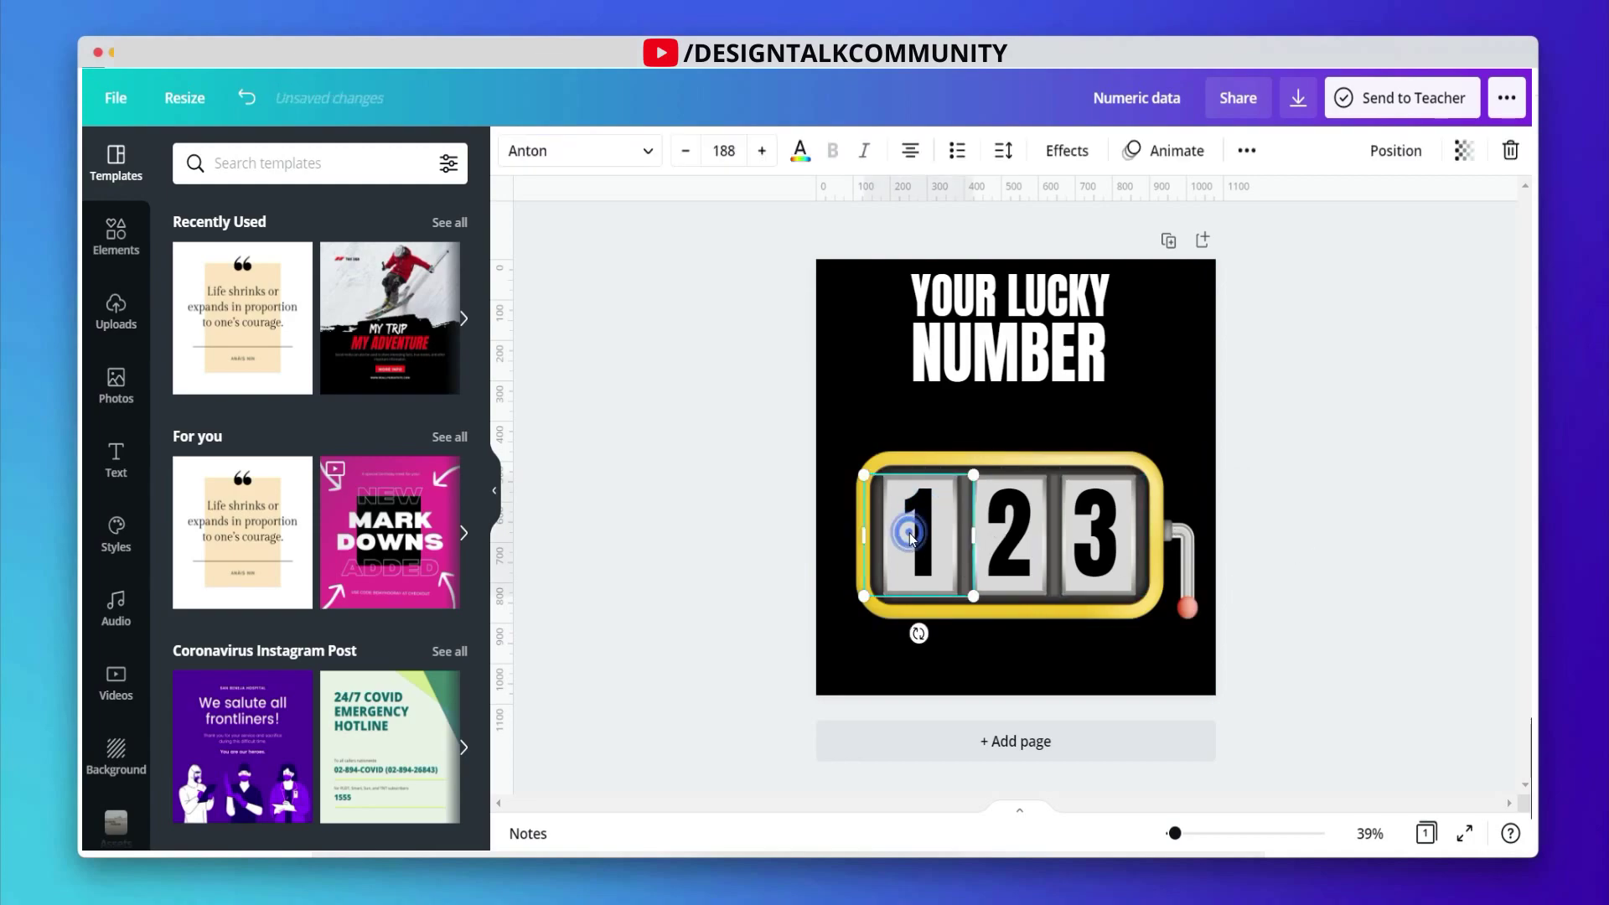
click(1165, 150)
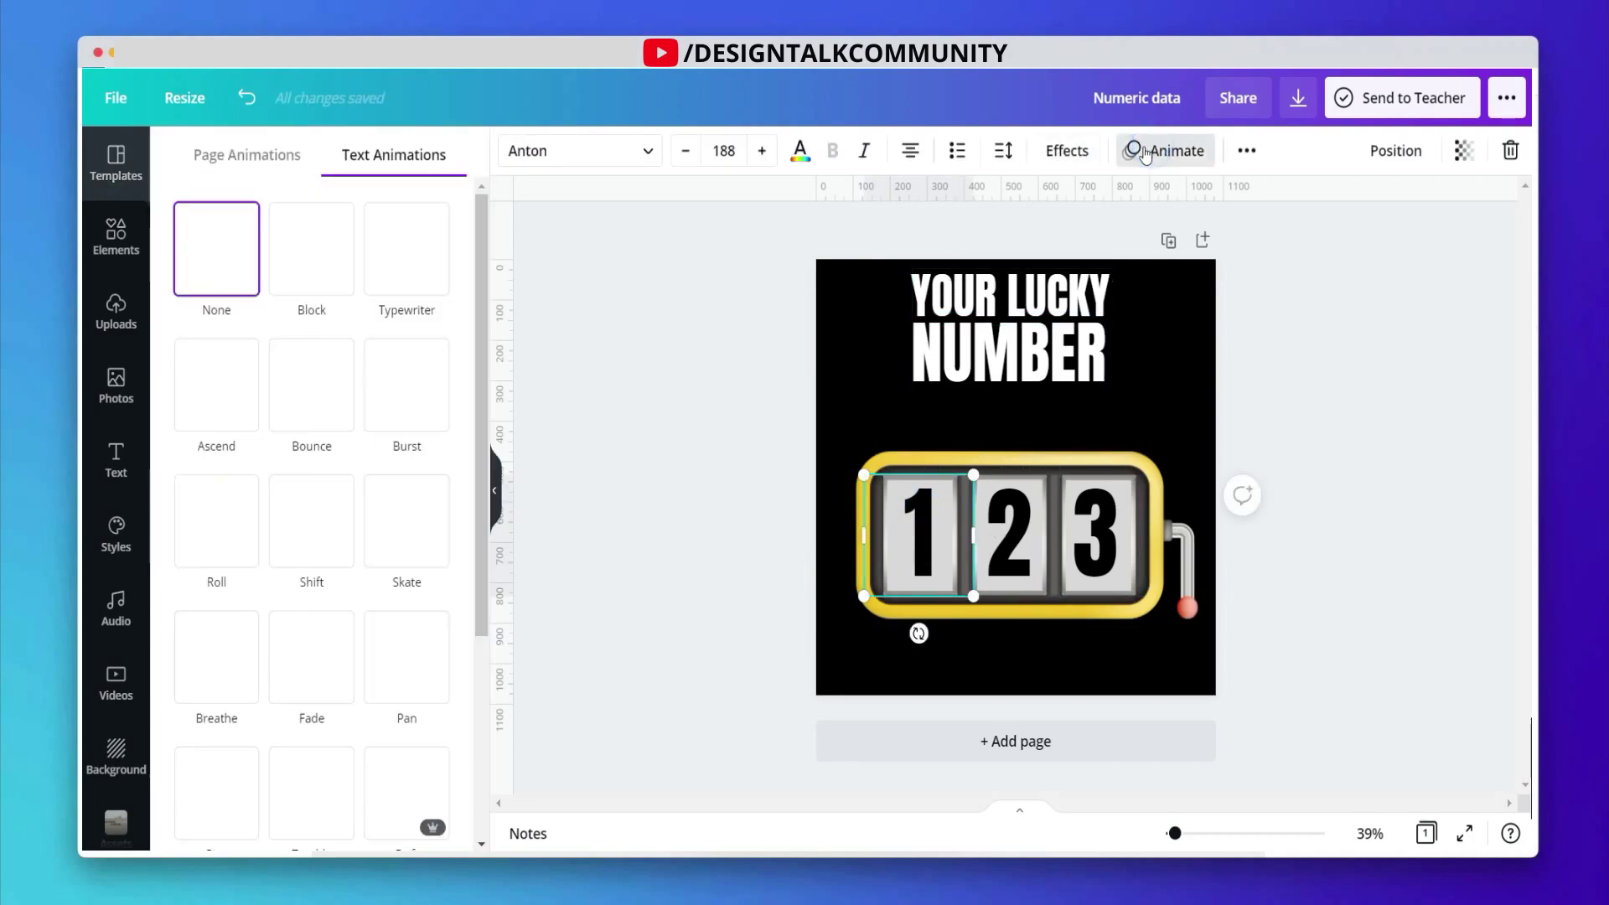
click(215, 524)
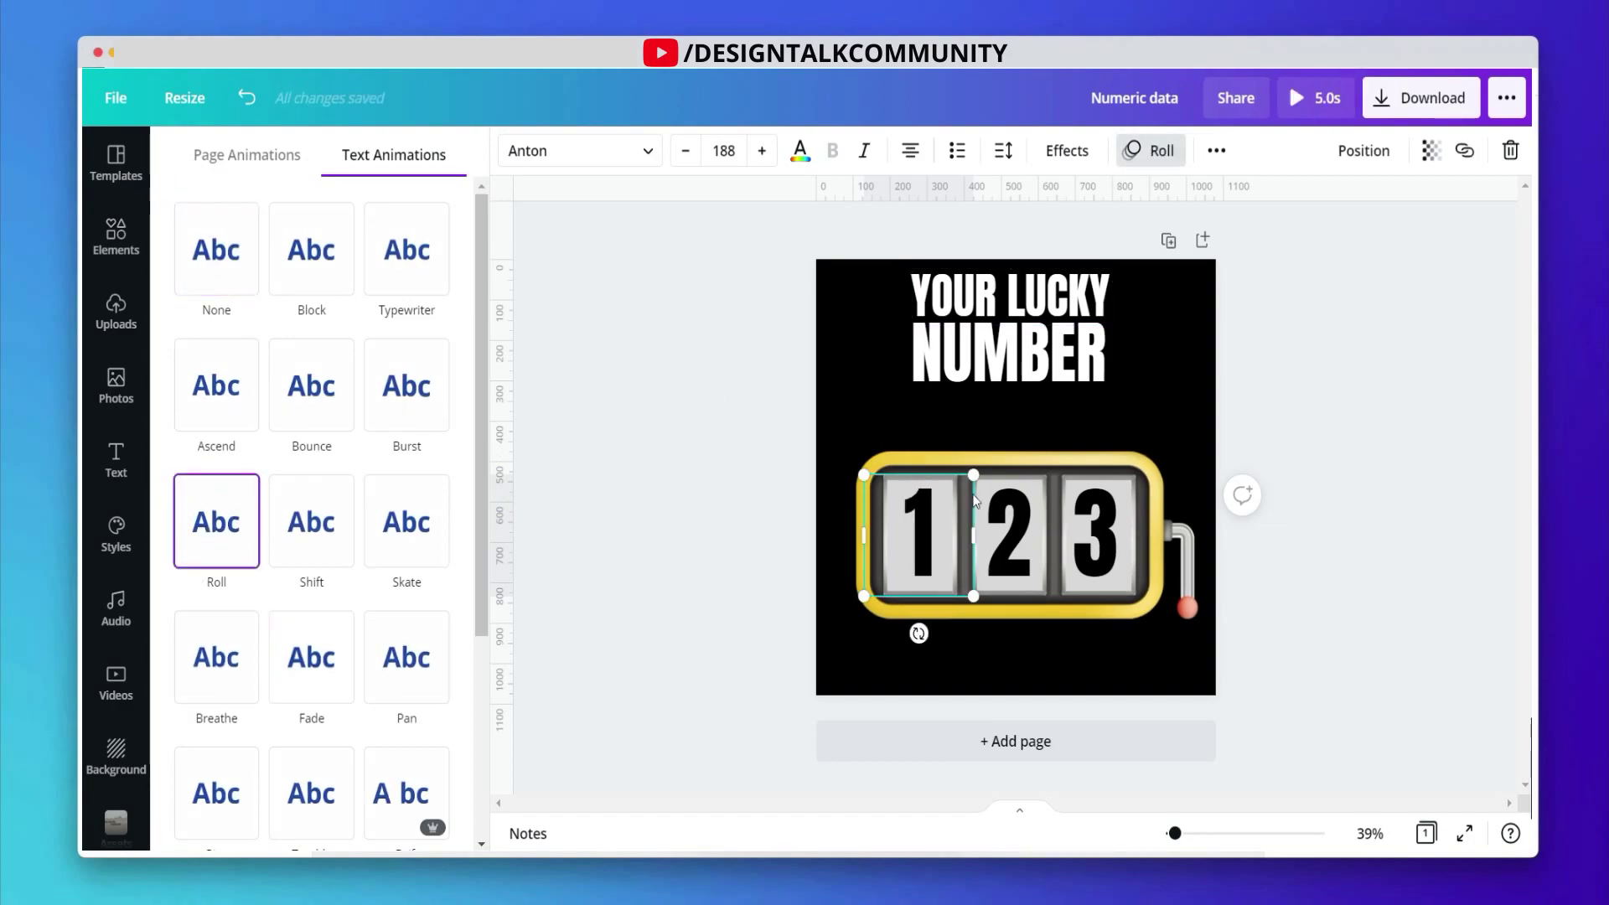
click(1031, 515)
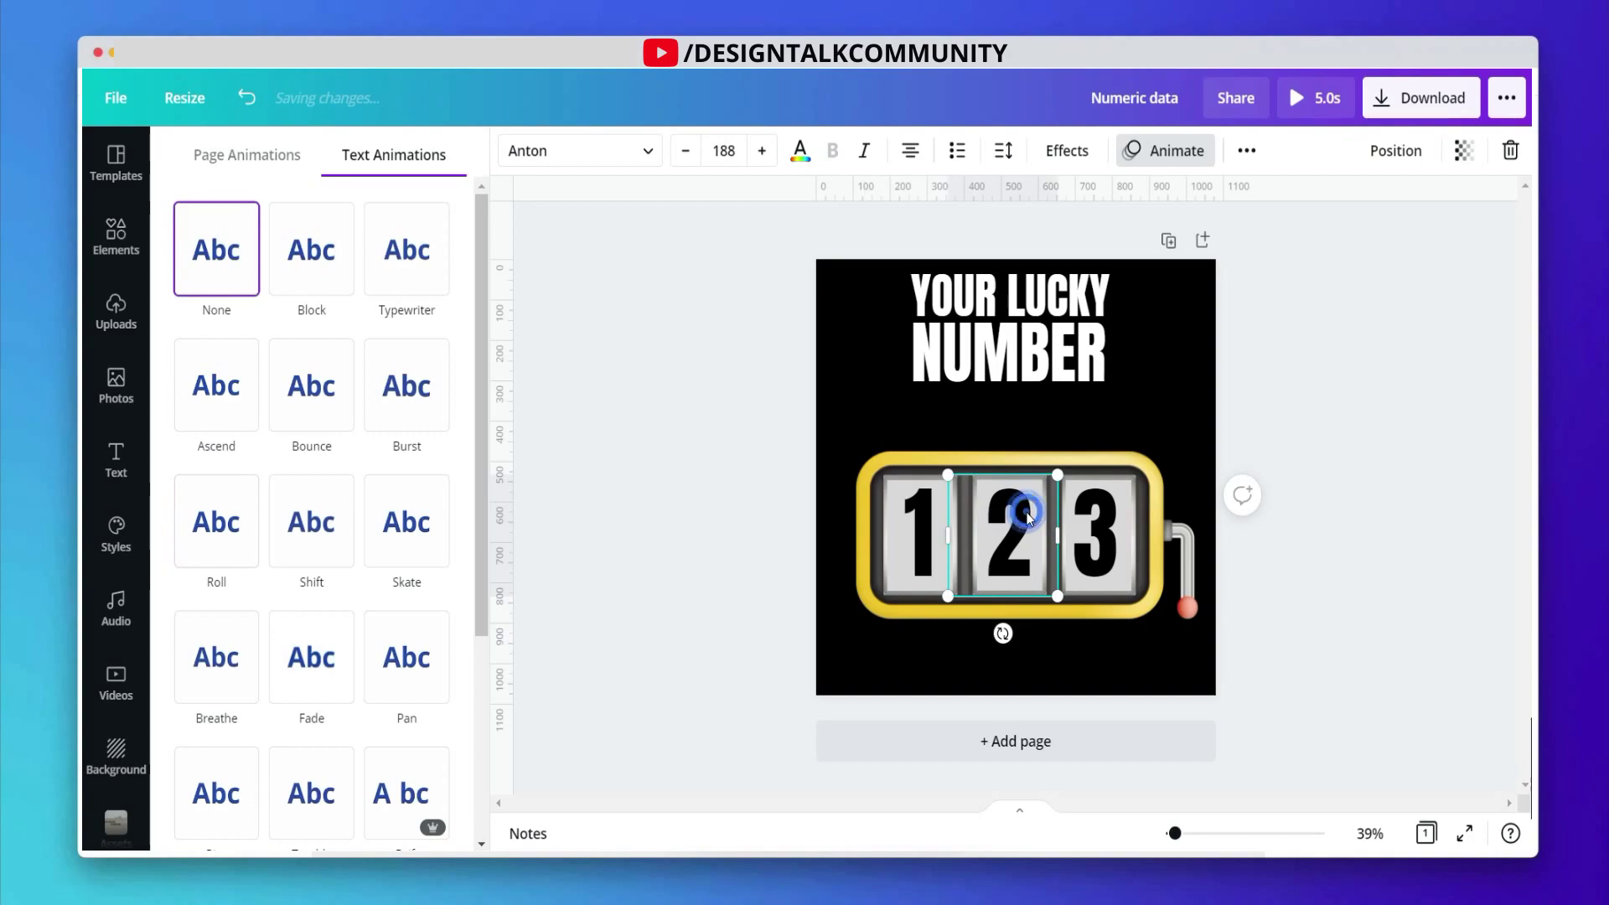
click(223, 511)
click(1090, 537)
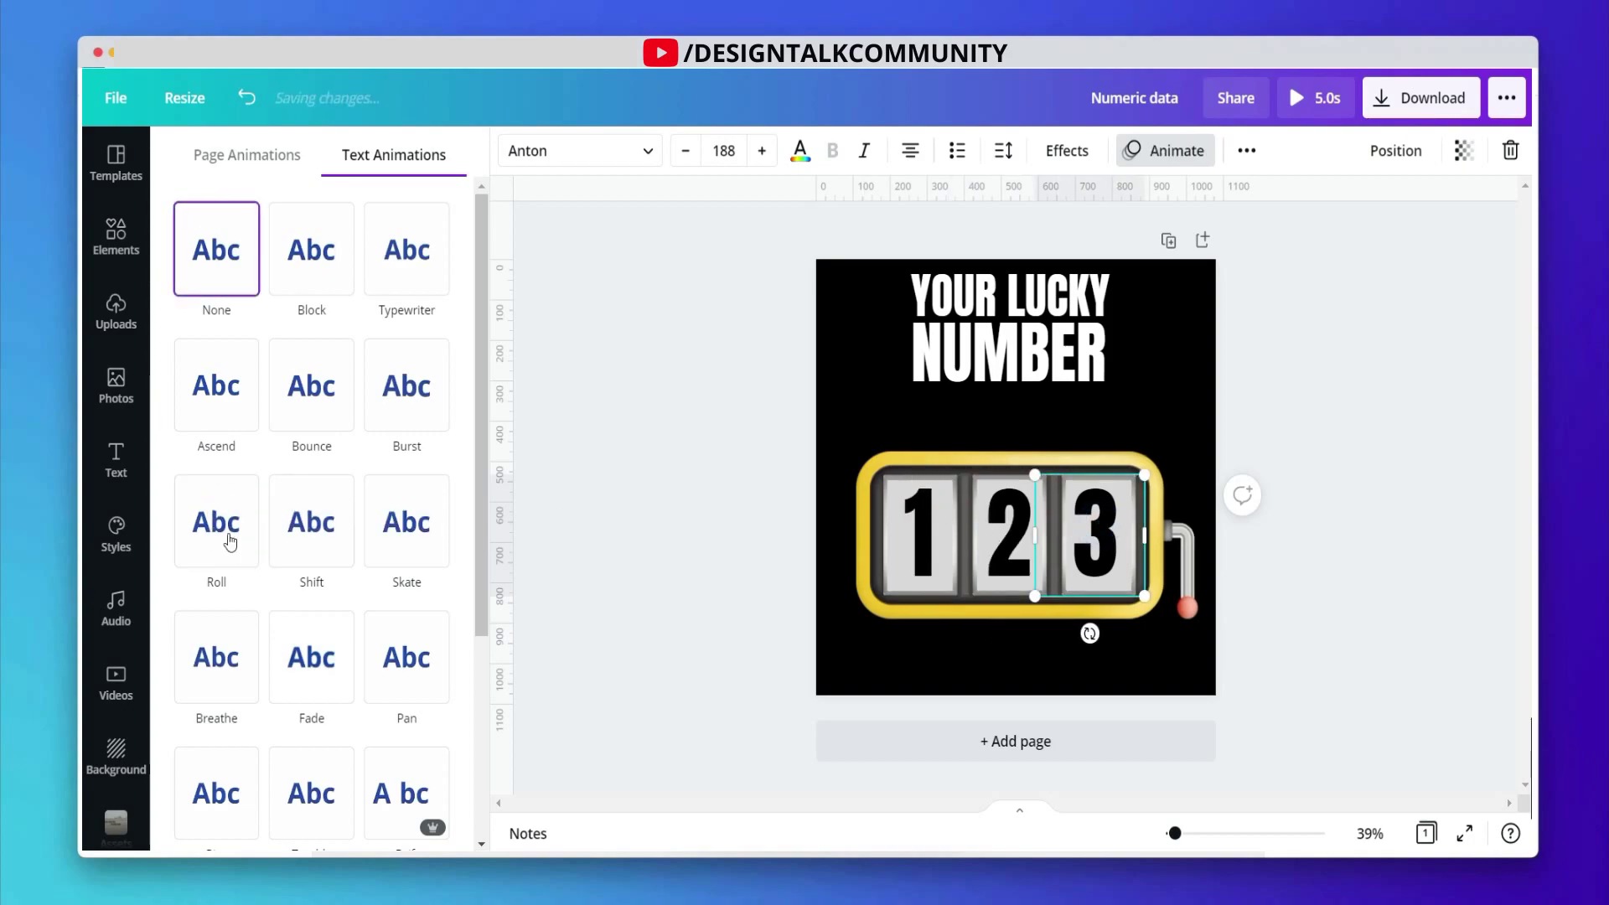
click(237, 534)
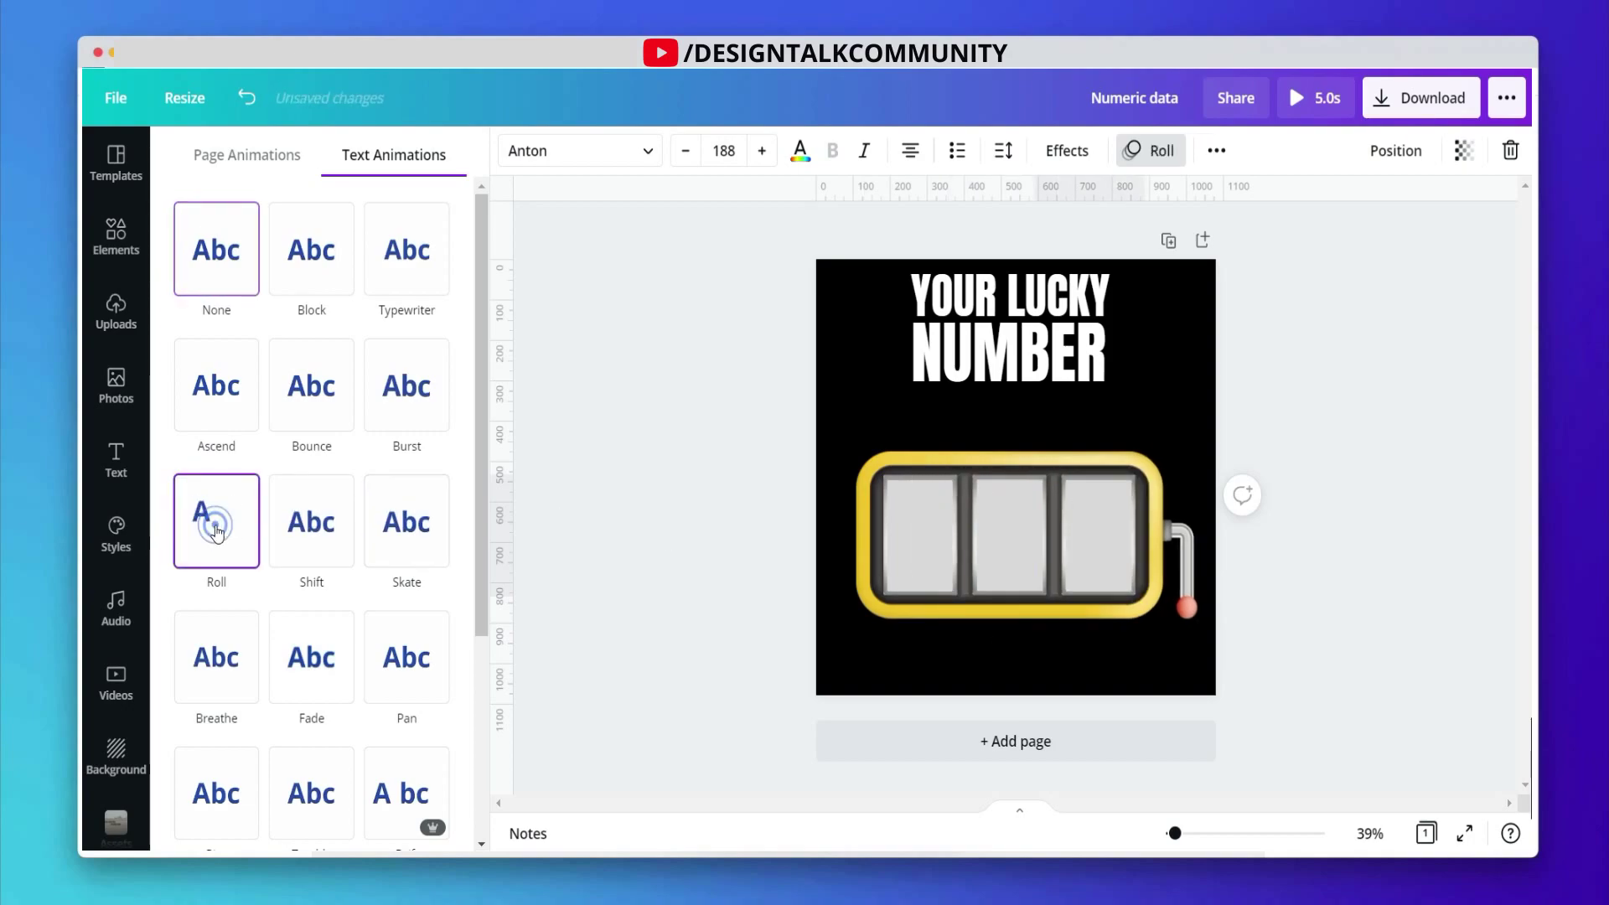
click(676, 376)
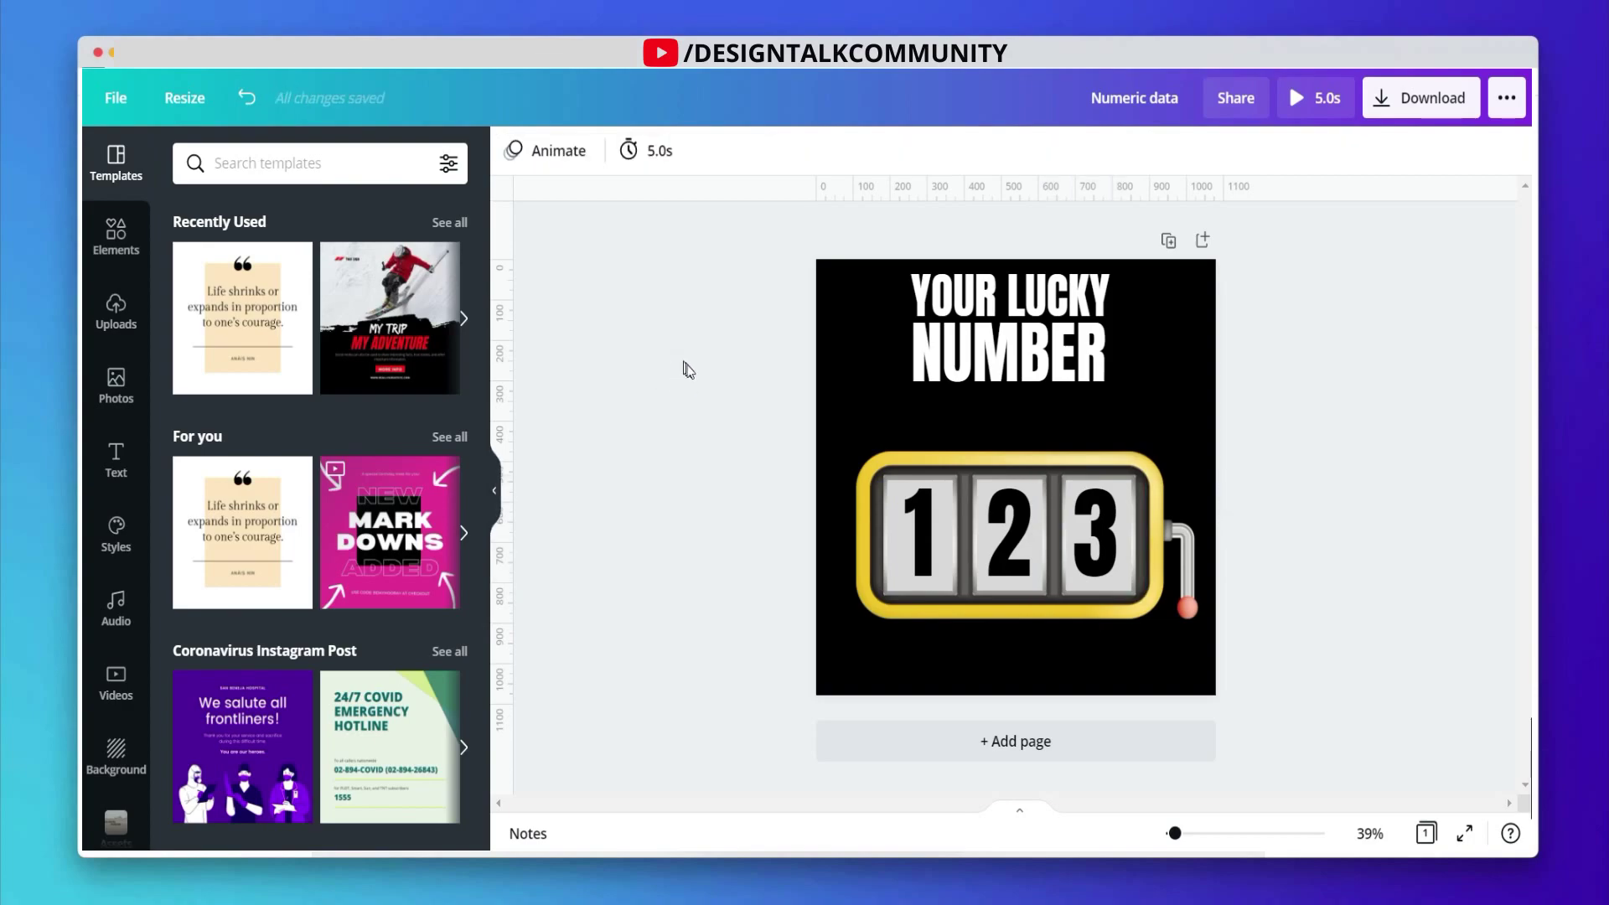
Add a blank second page and paste a copy of the digit 1 onto it
click(925, 740)
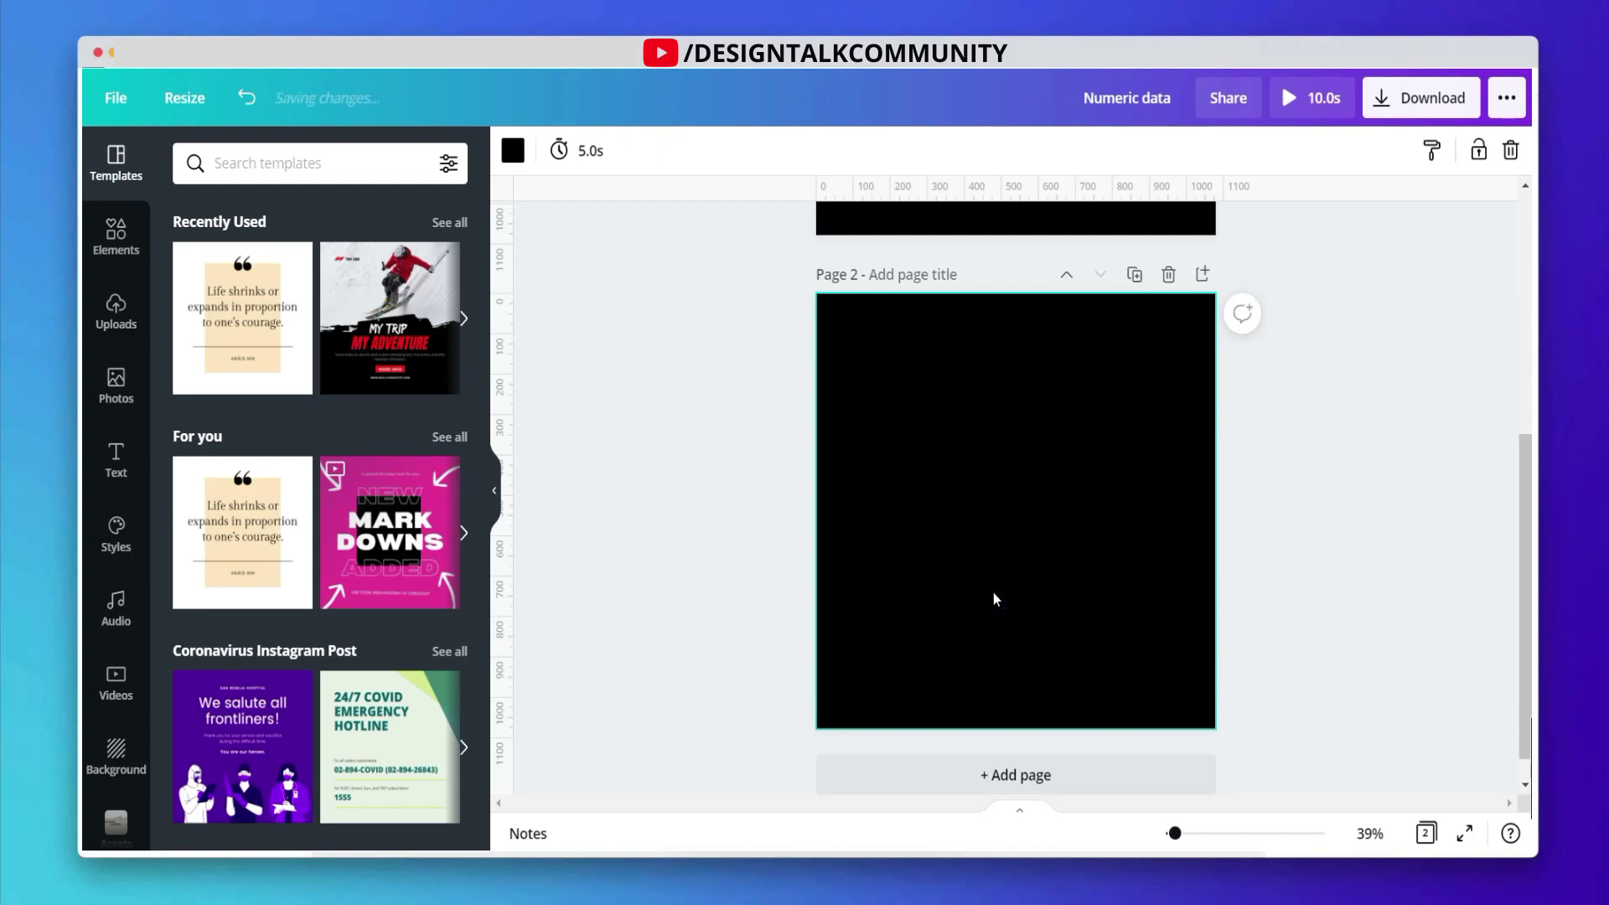
scroll(933, 394, up, 4)
click(933, 394)
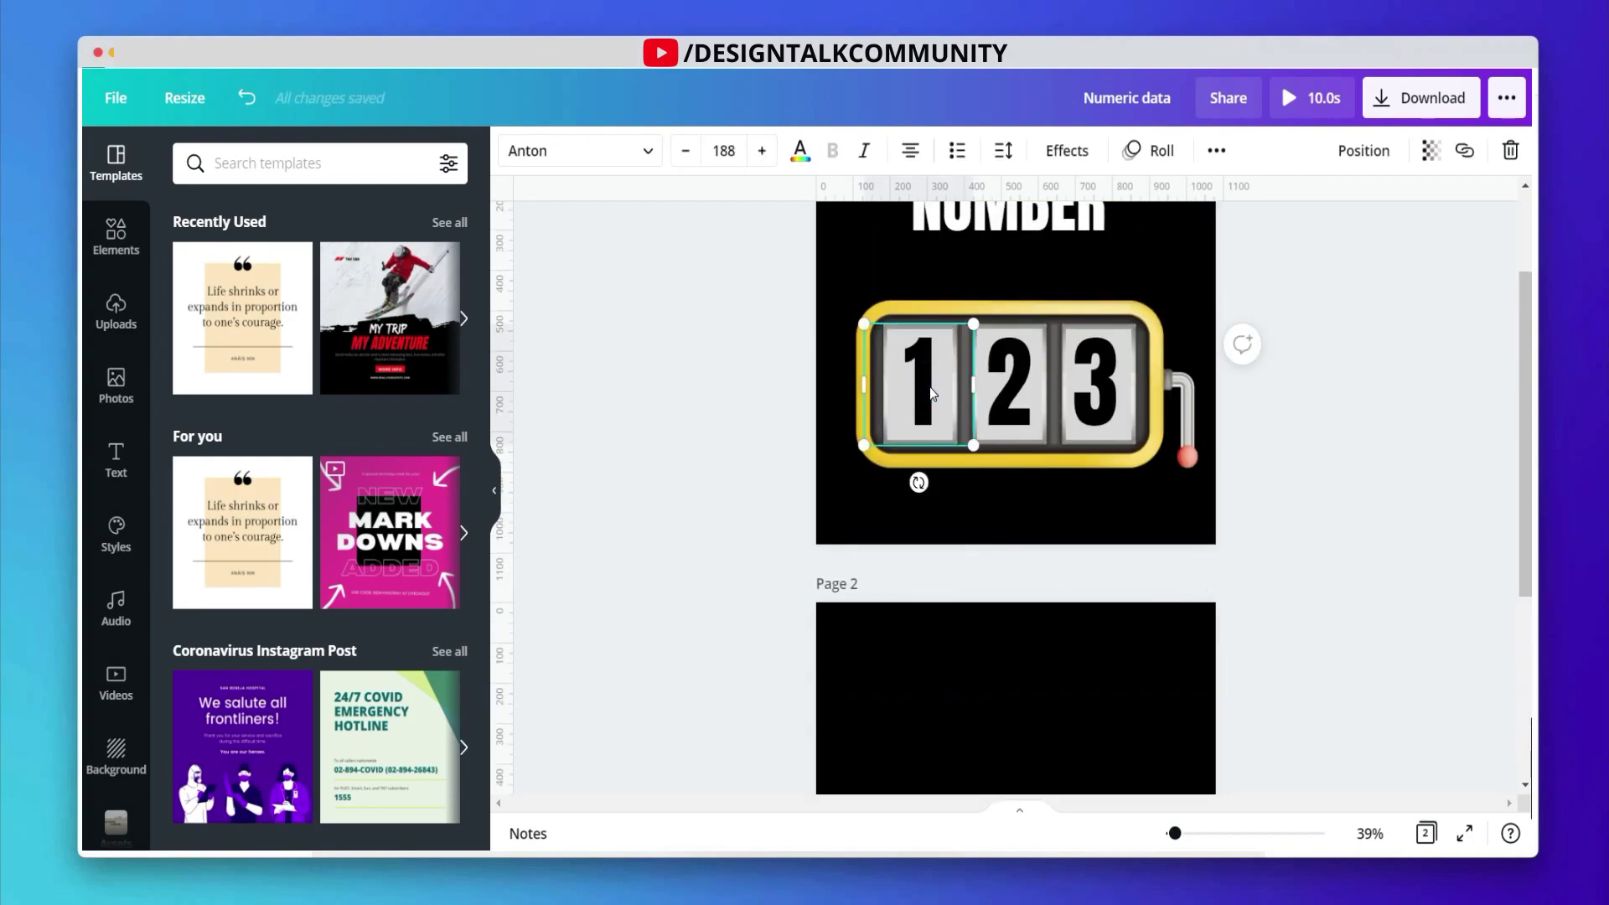
scroll(959, 589, down, 5)
click(964, 607)
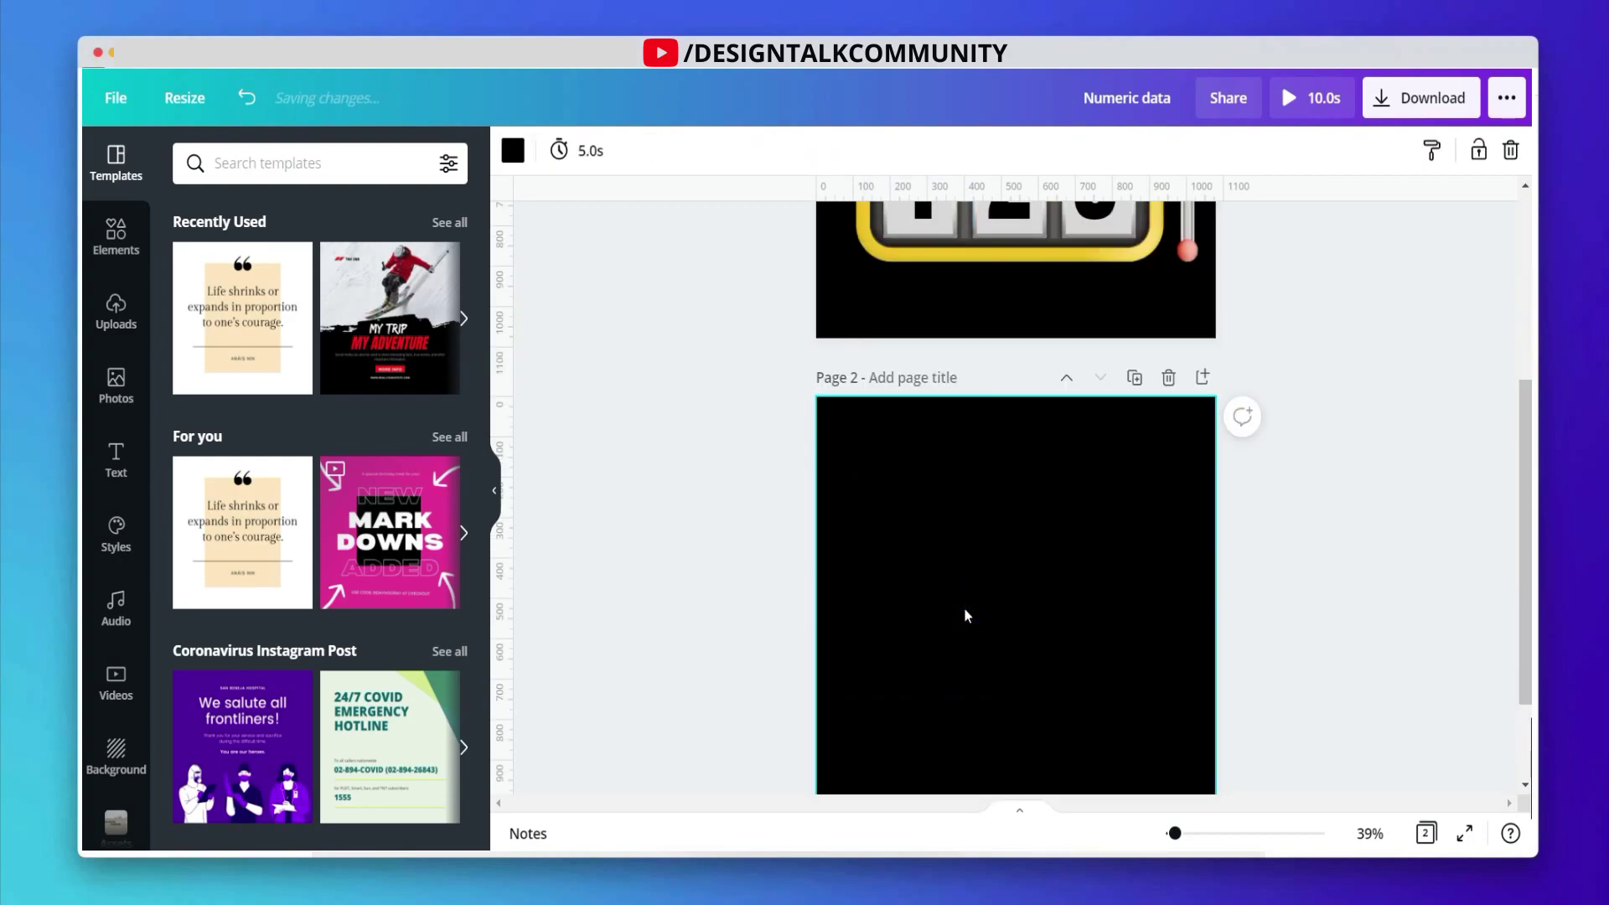
key(ctrl+v)
Make the pasted 1 white and extend it to '1 2 3' on one line
click(803, 148)
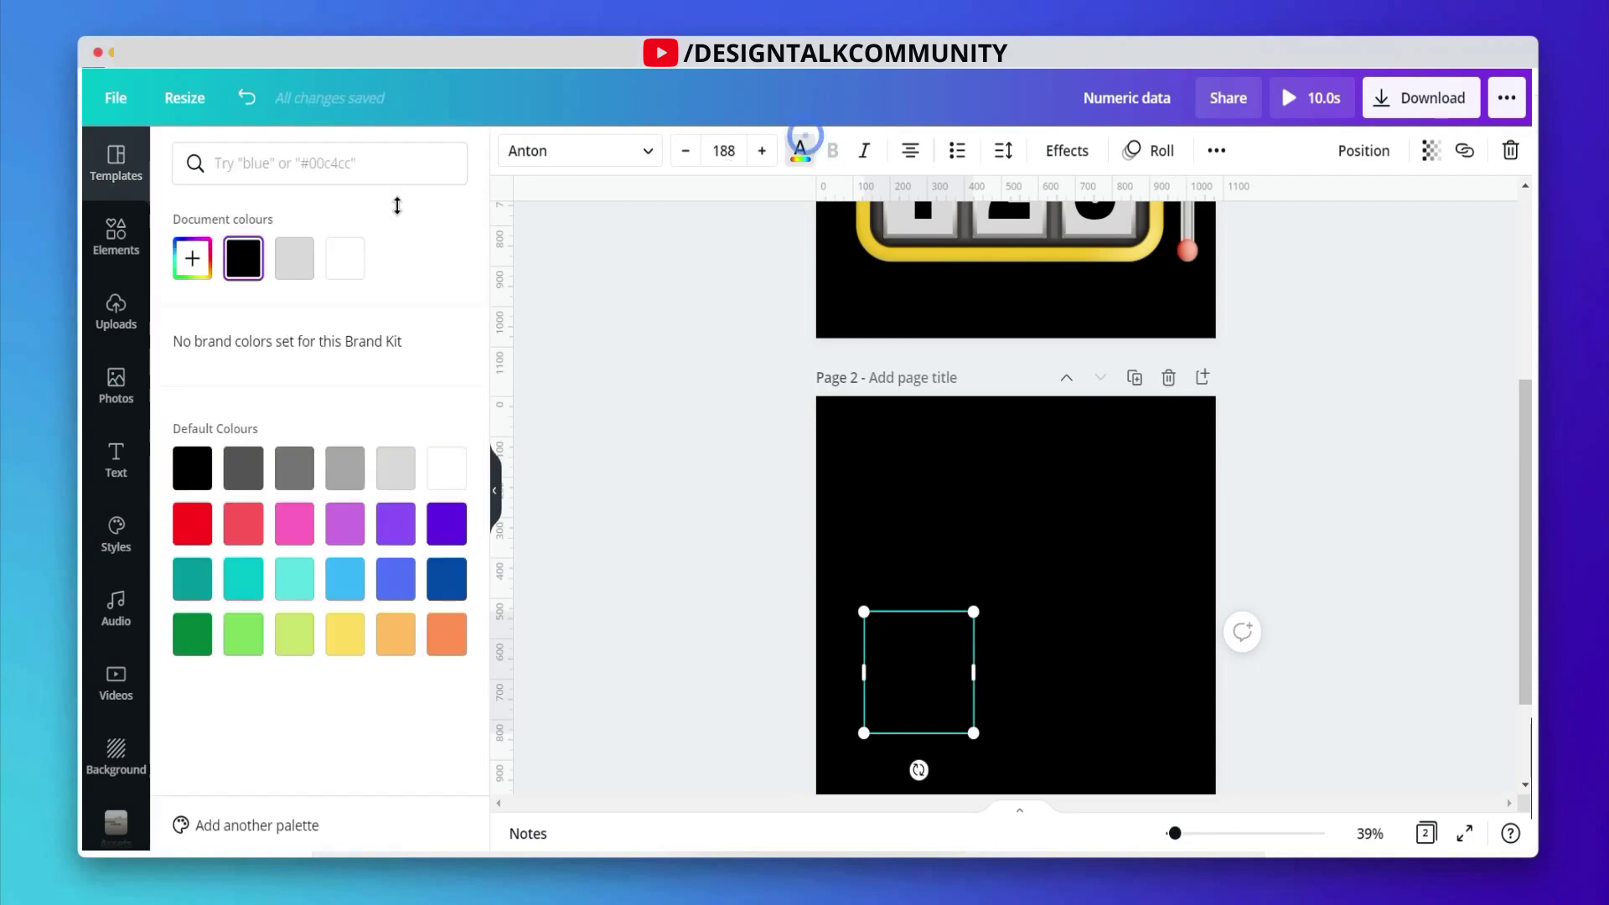
click(343, 258)
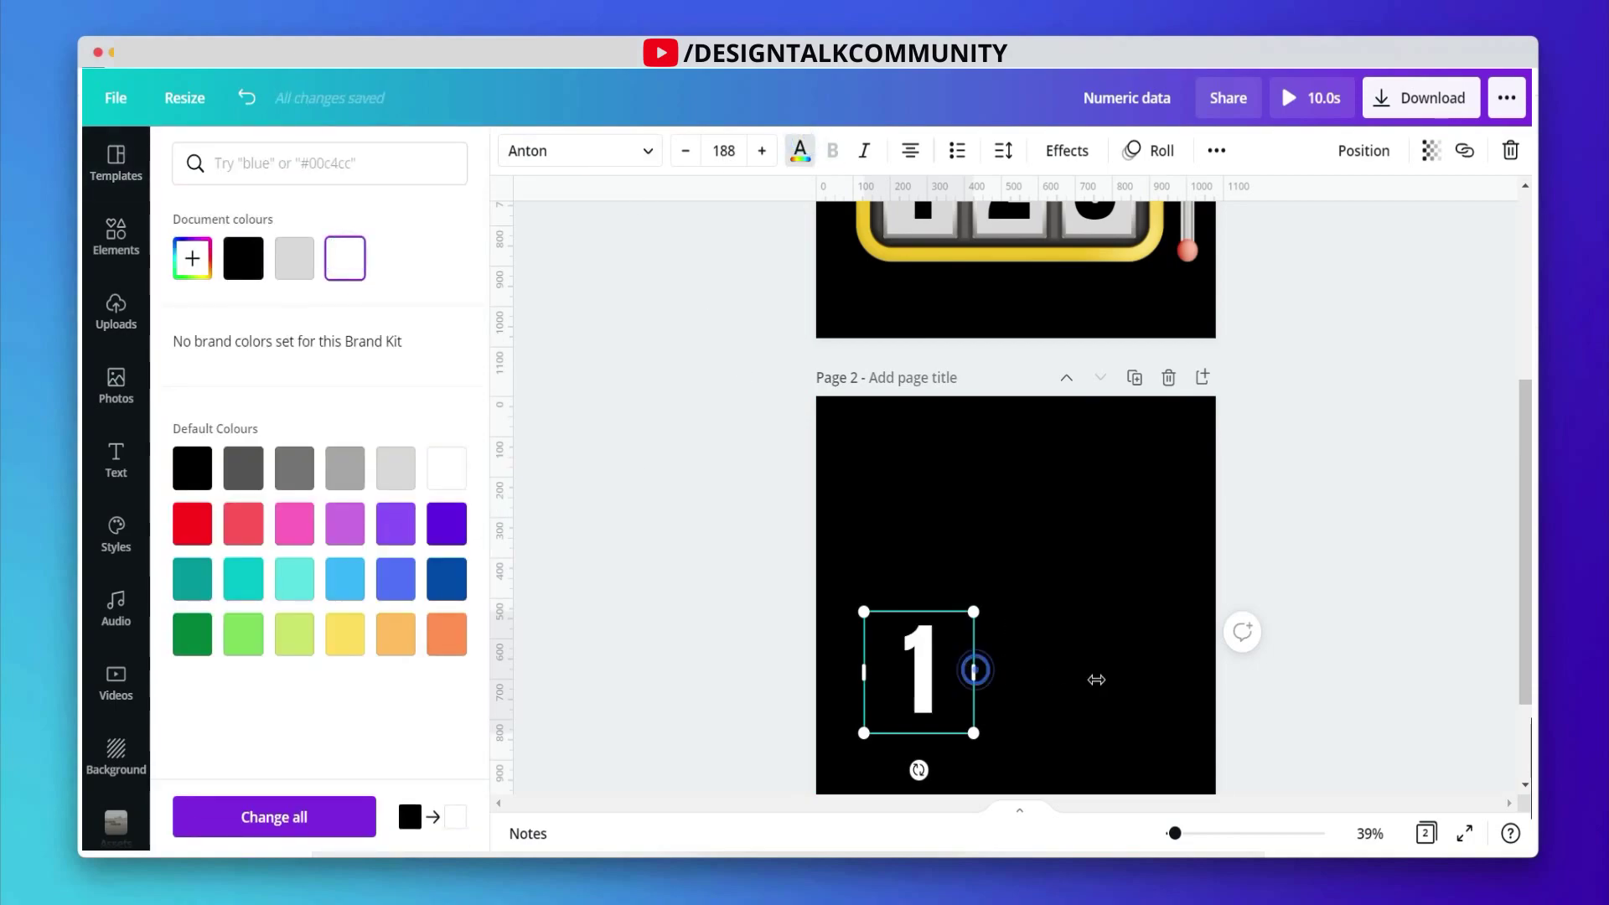
drag(973, 671, 1158, 674)
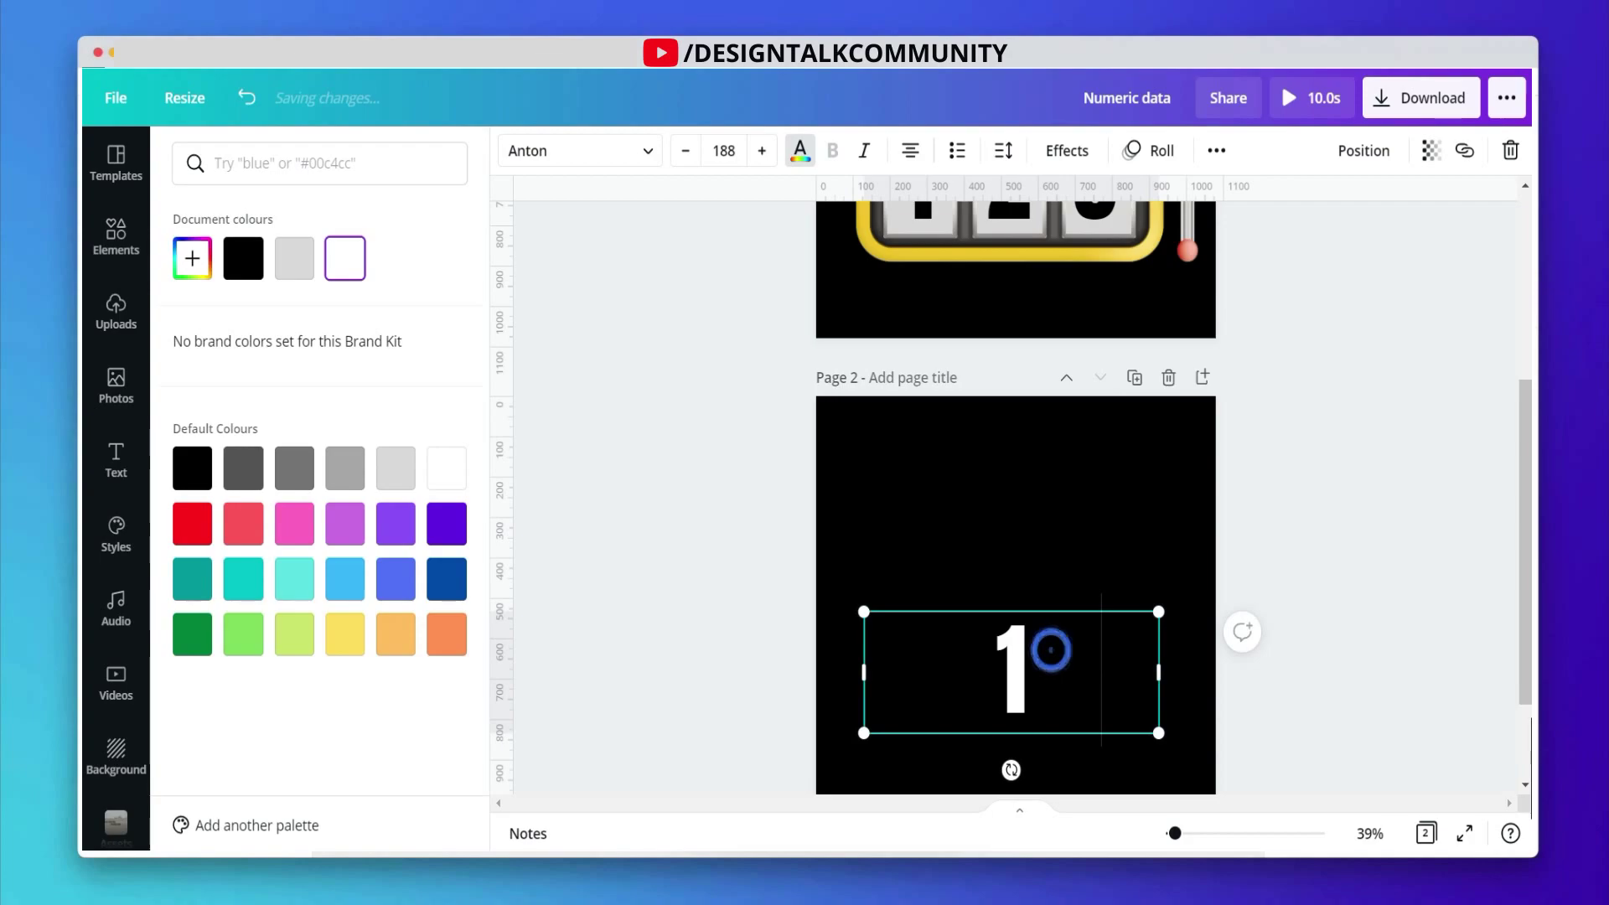
text(2 3)
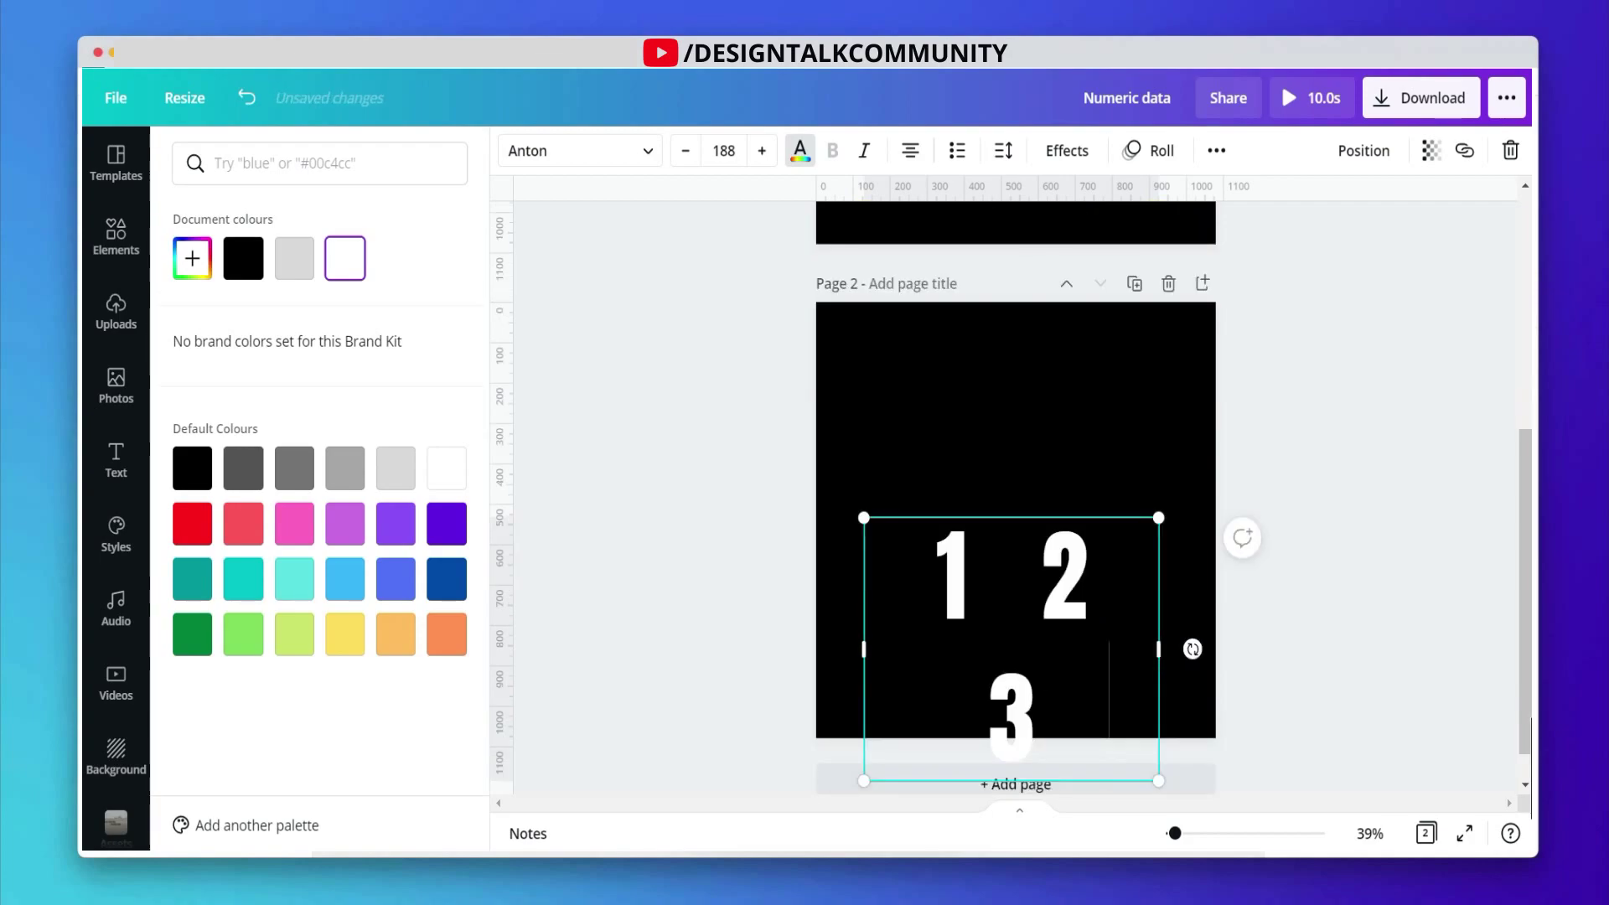
drag(1163, 639, 1336, 575)
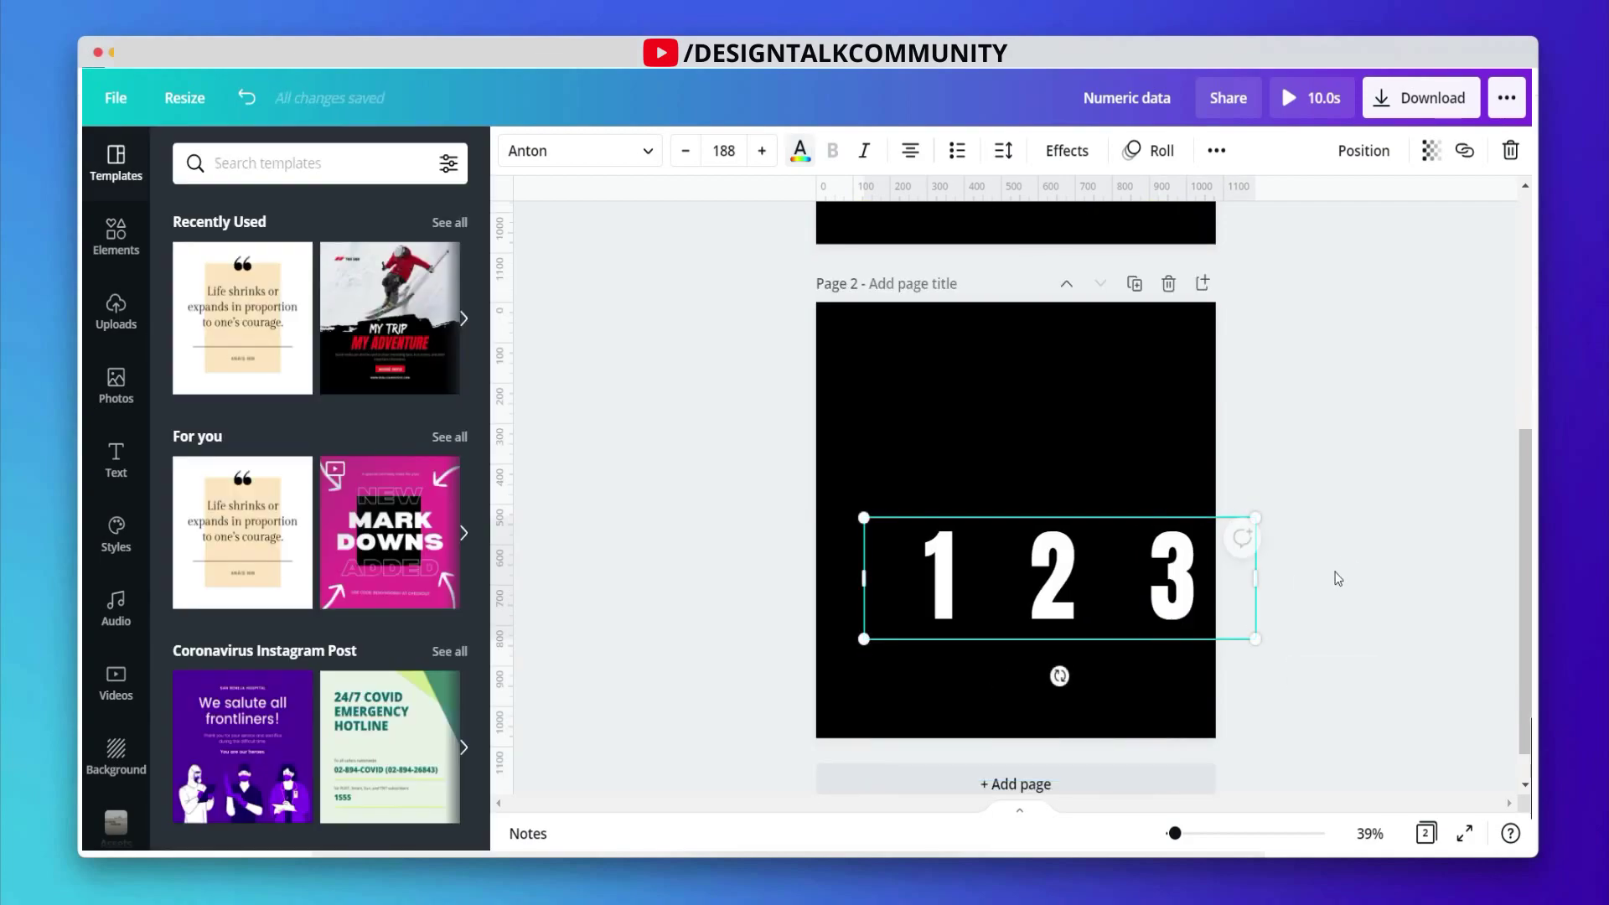
Centre the 1 2 3 text on page 2 and preview the design
scroll(1015, 503, up, 5)
scroll(1016, 503, down, 5)
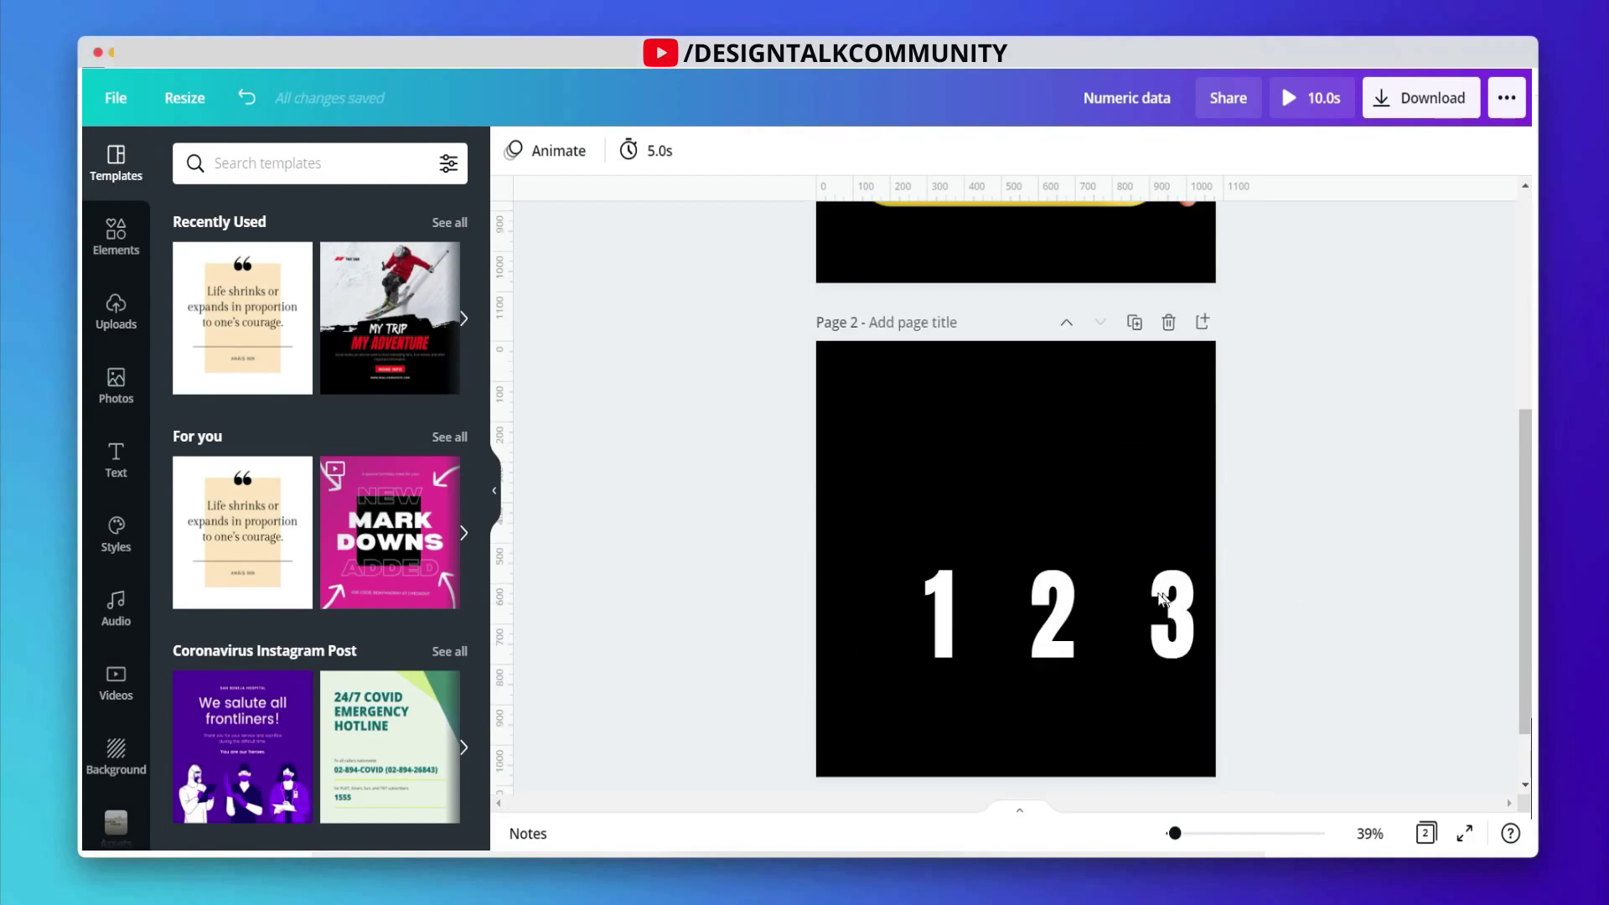
click(1142, 592)
mouse_move(1102, 597)
mouse_down()
mouse_move(1085, 586)
mouse_move(1103, 582)
mouse_up()
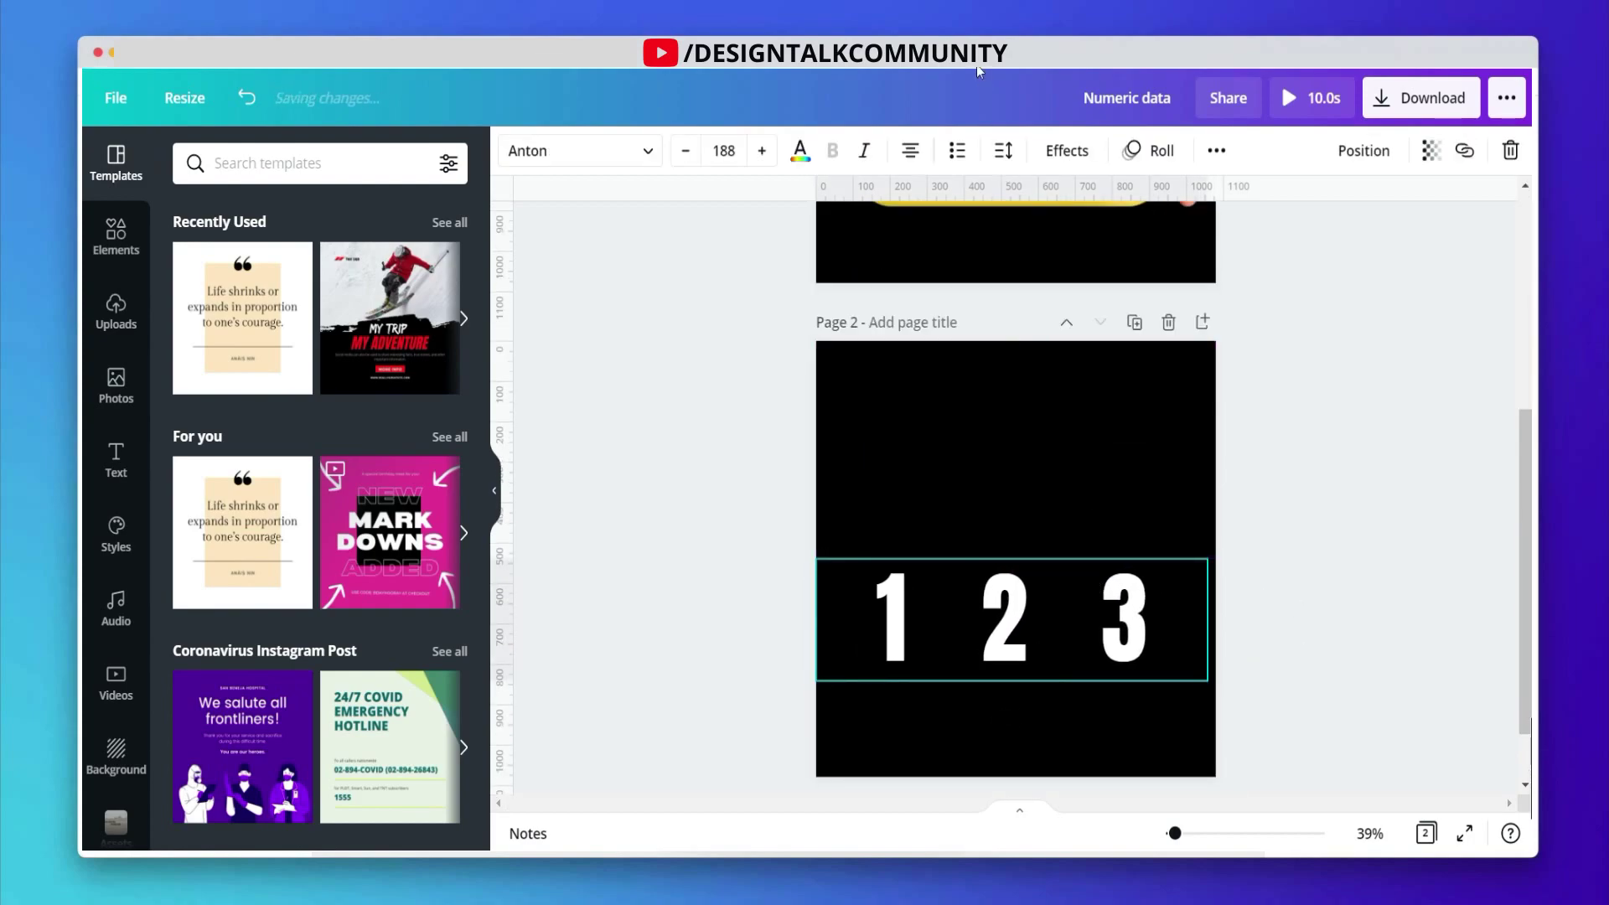
click(1335, 242)
click(1314, 99)
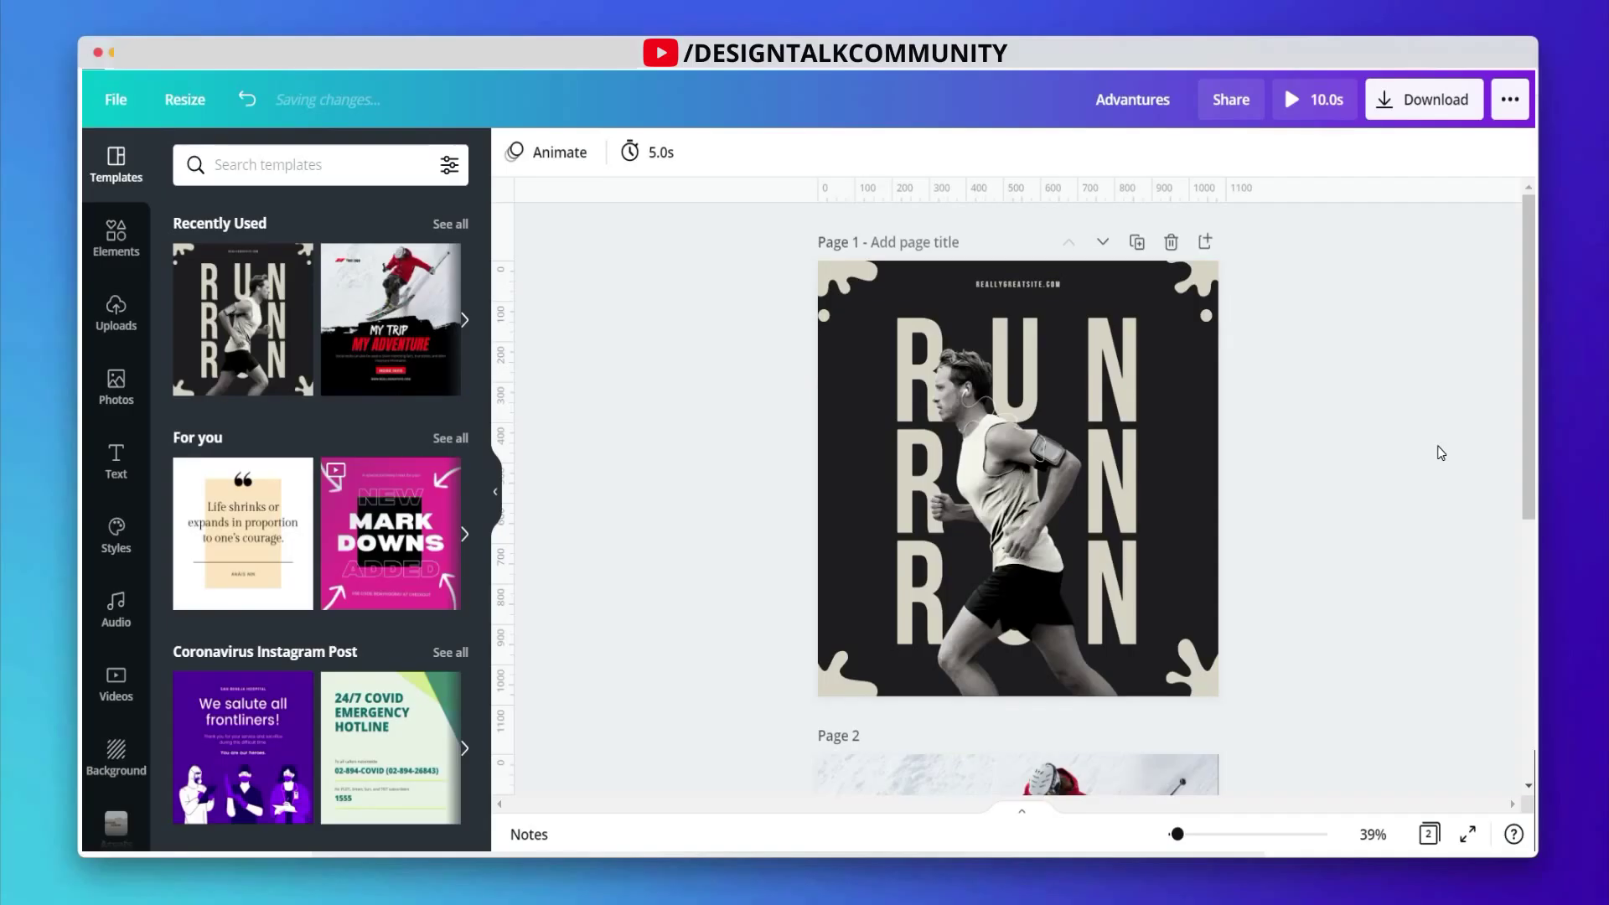
Apply the Skate text animation to the RUN lettering
click(1159, 411)
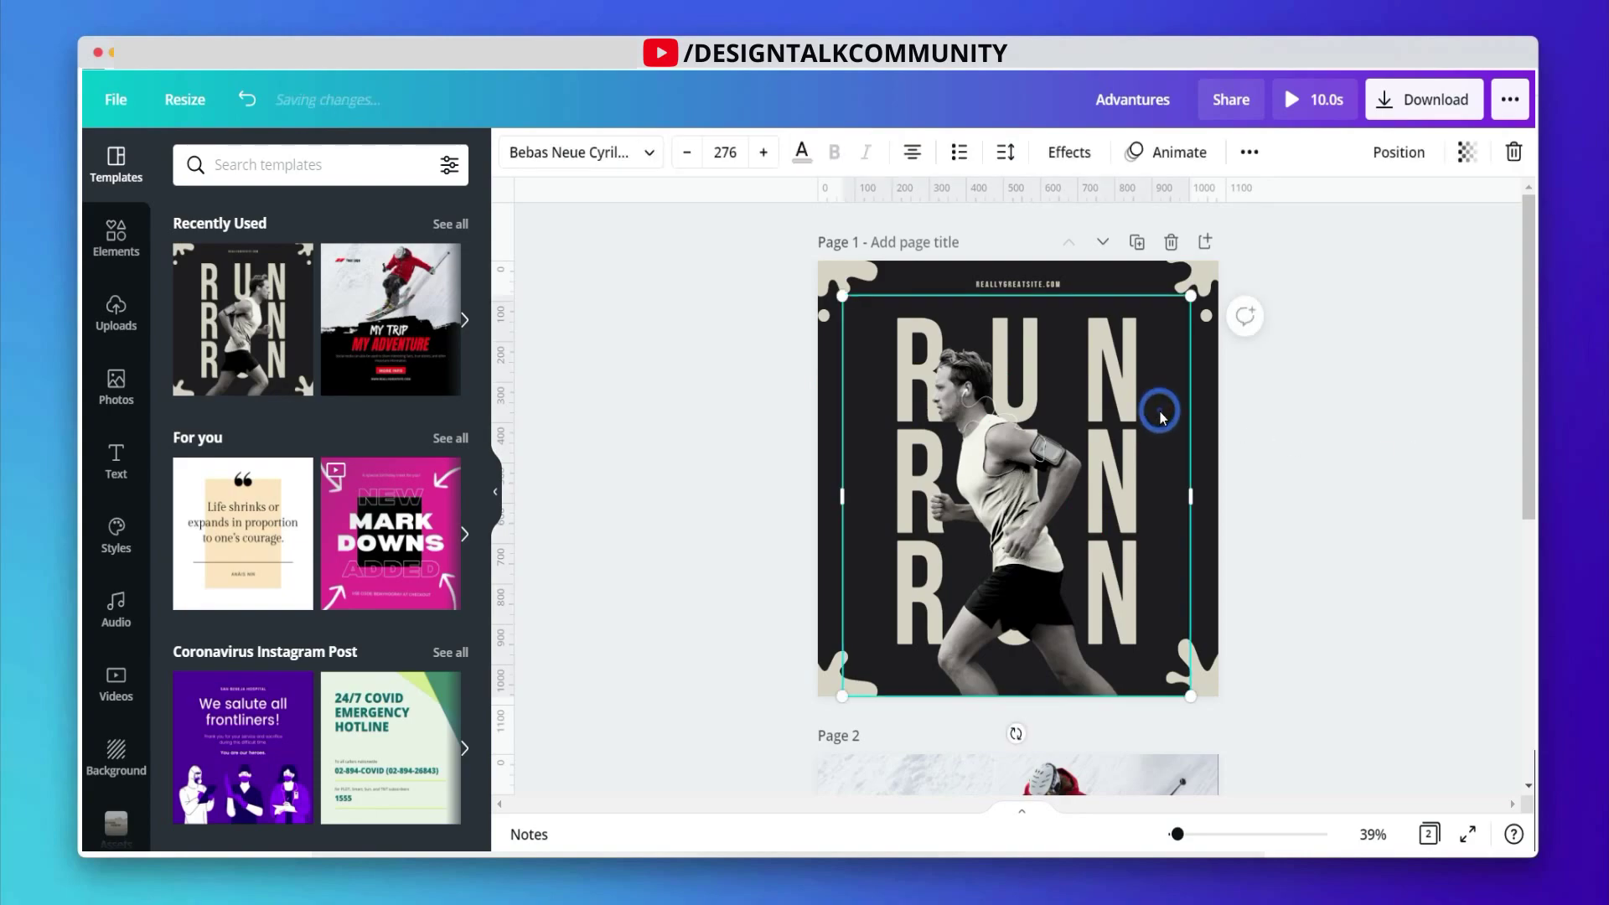
click(1163, 153)
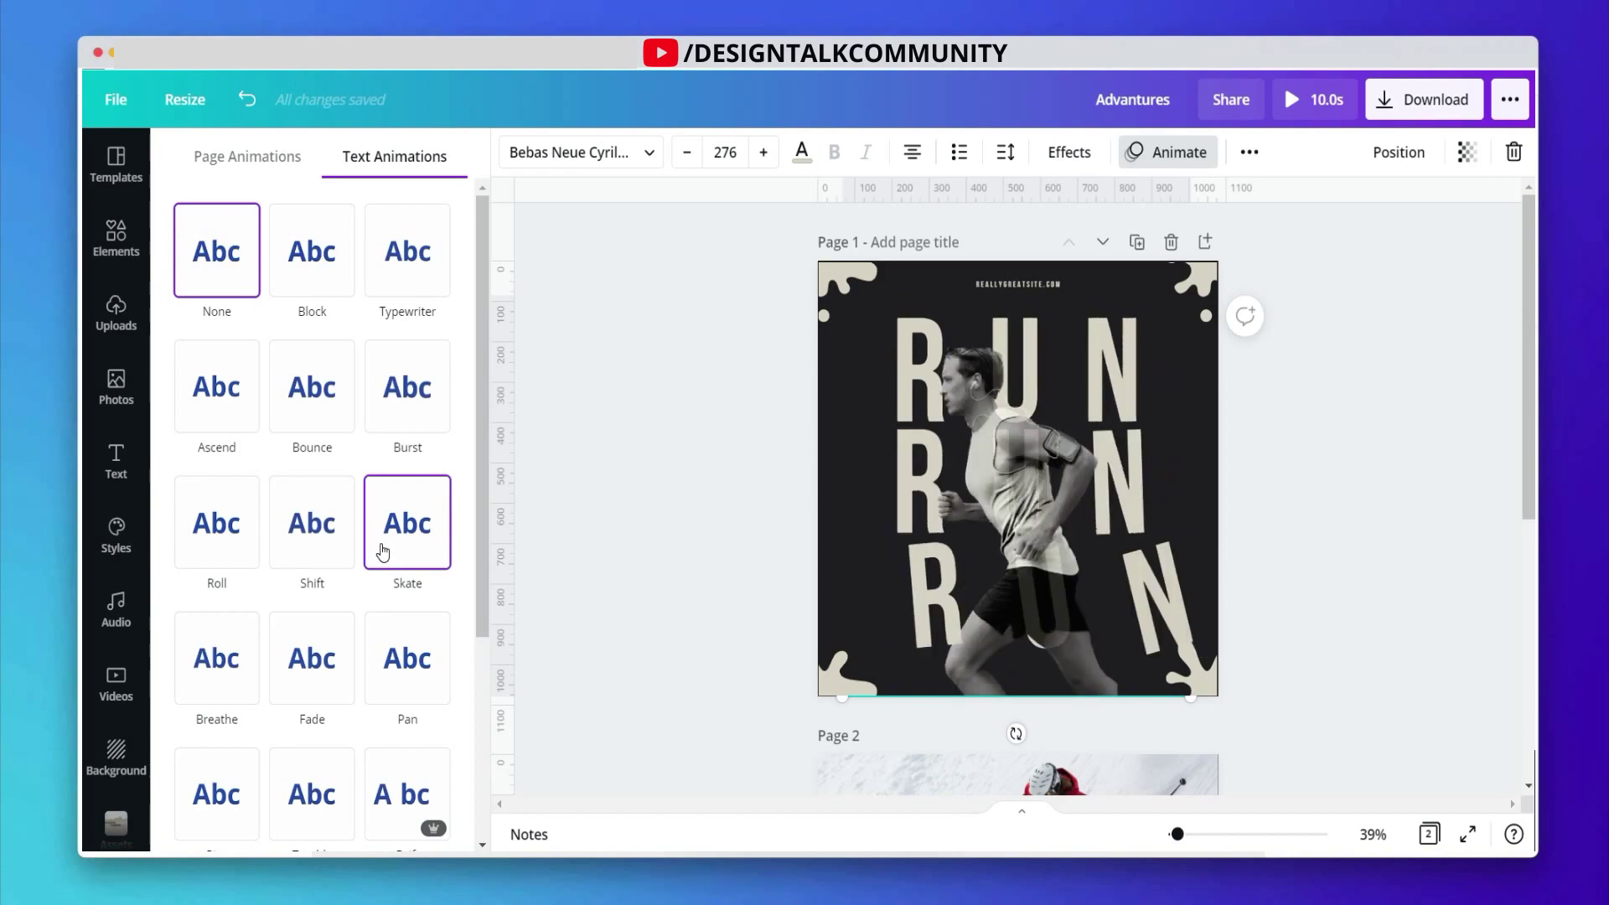
click(386, 550)
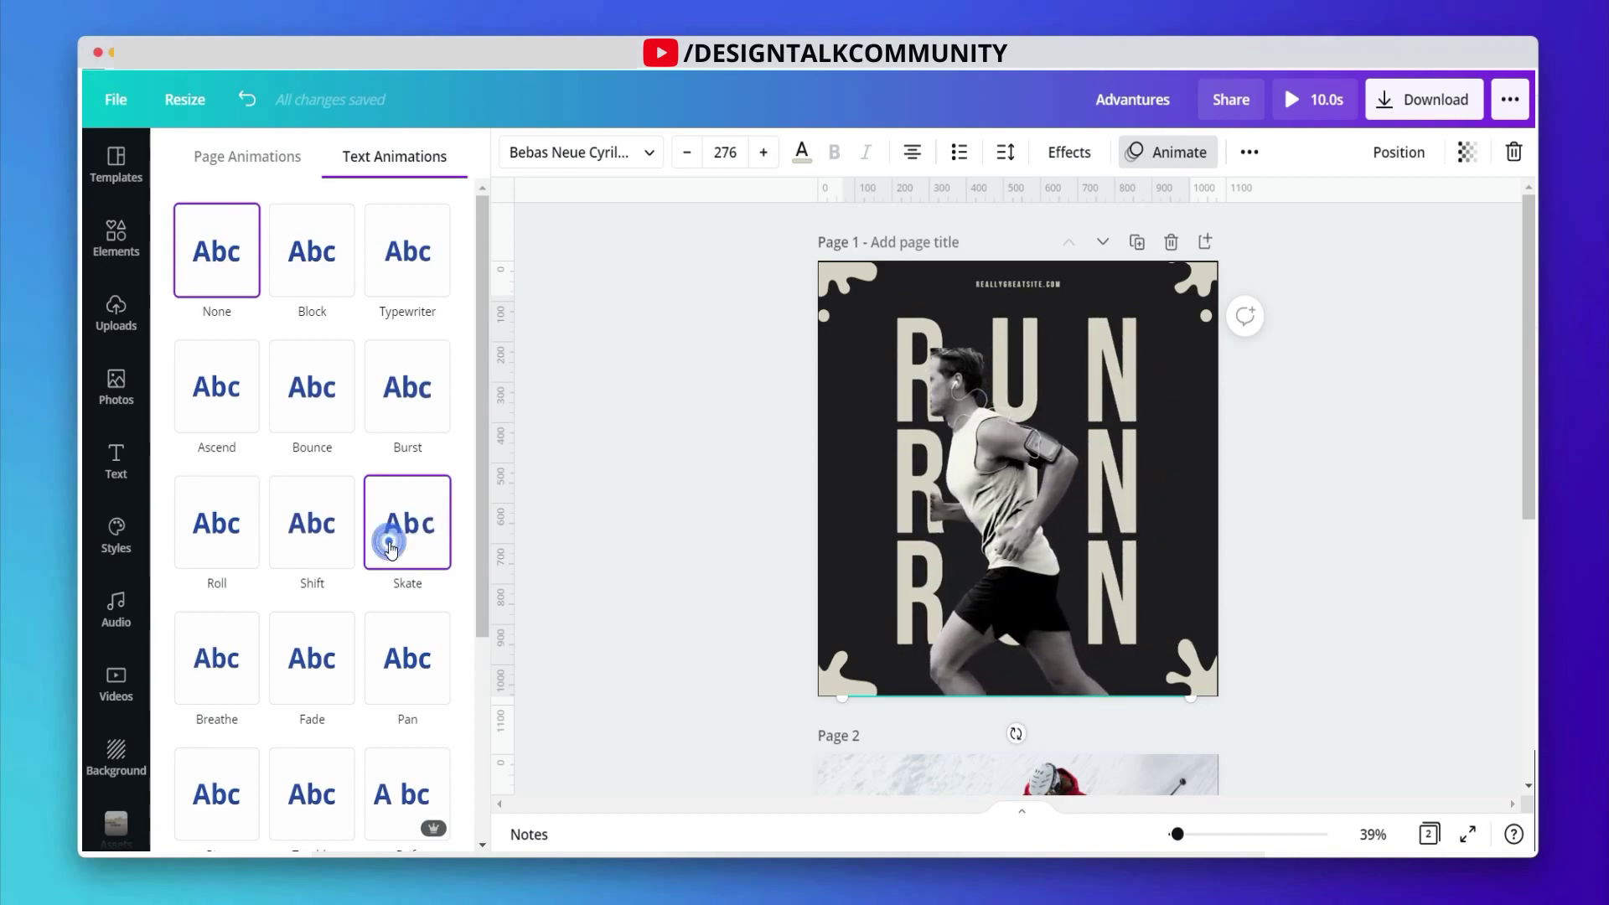
Give the runner photo the Photo Rise animation
click(989, 420)
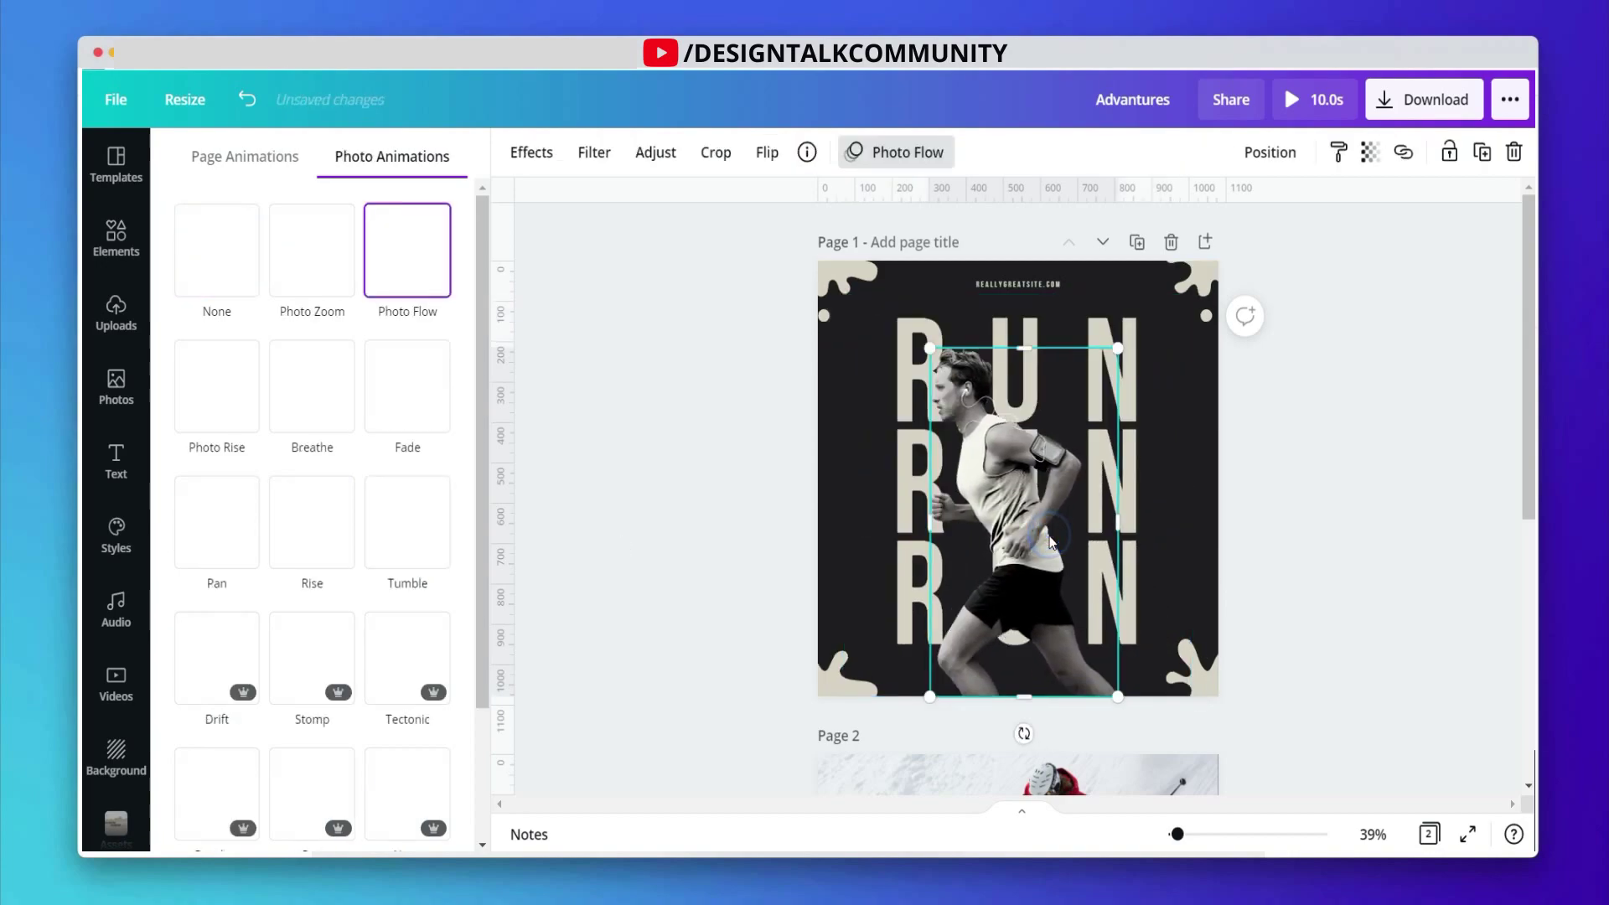
click(223, 414)
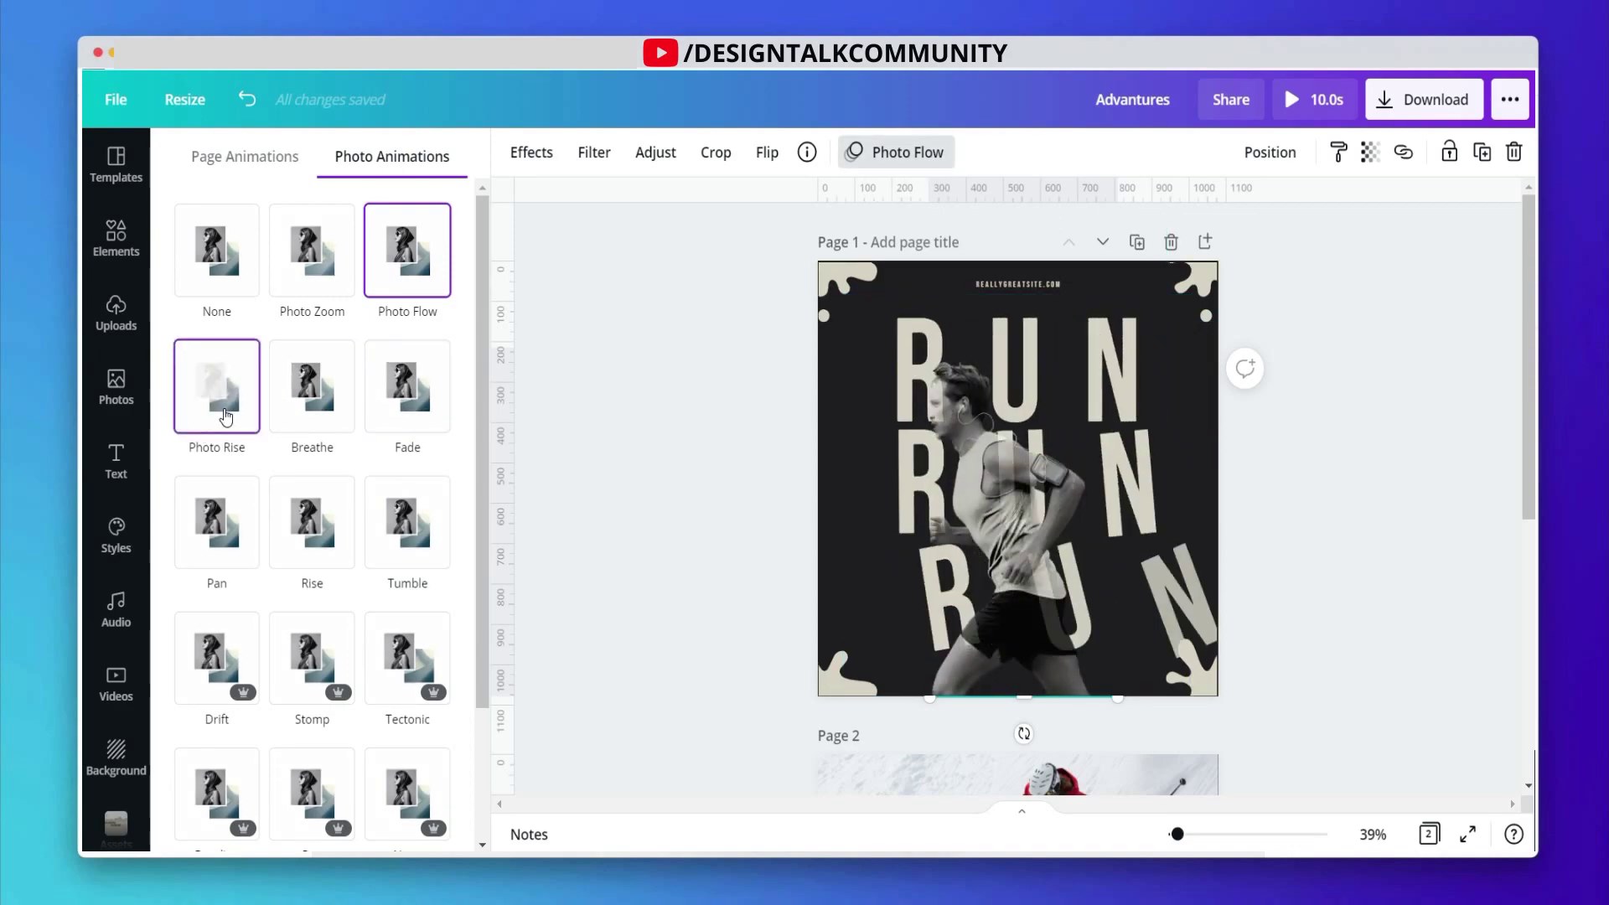
click(561, 435)
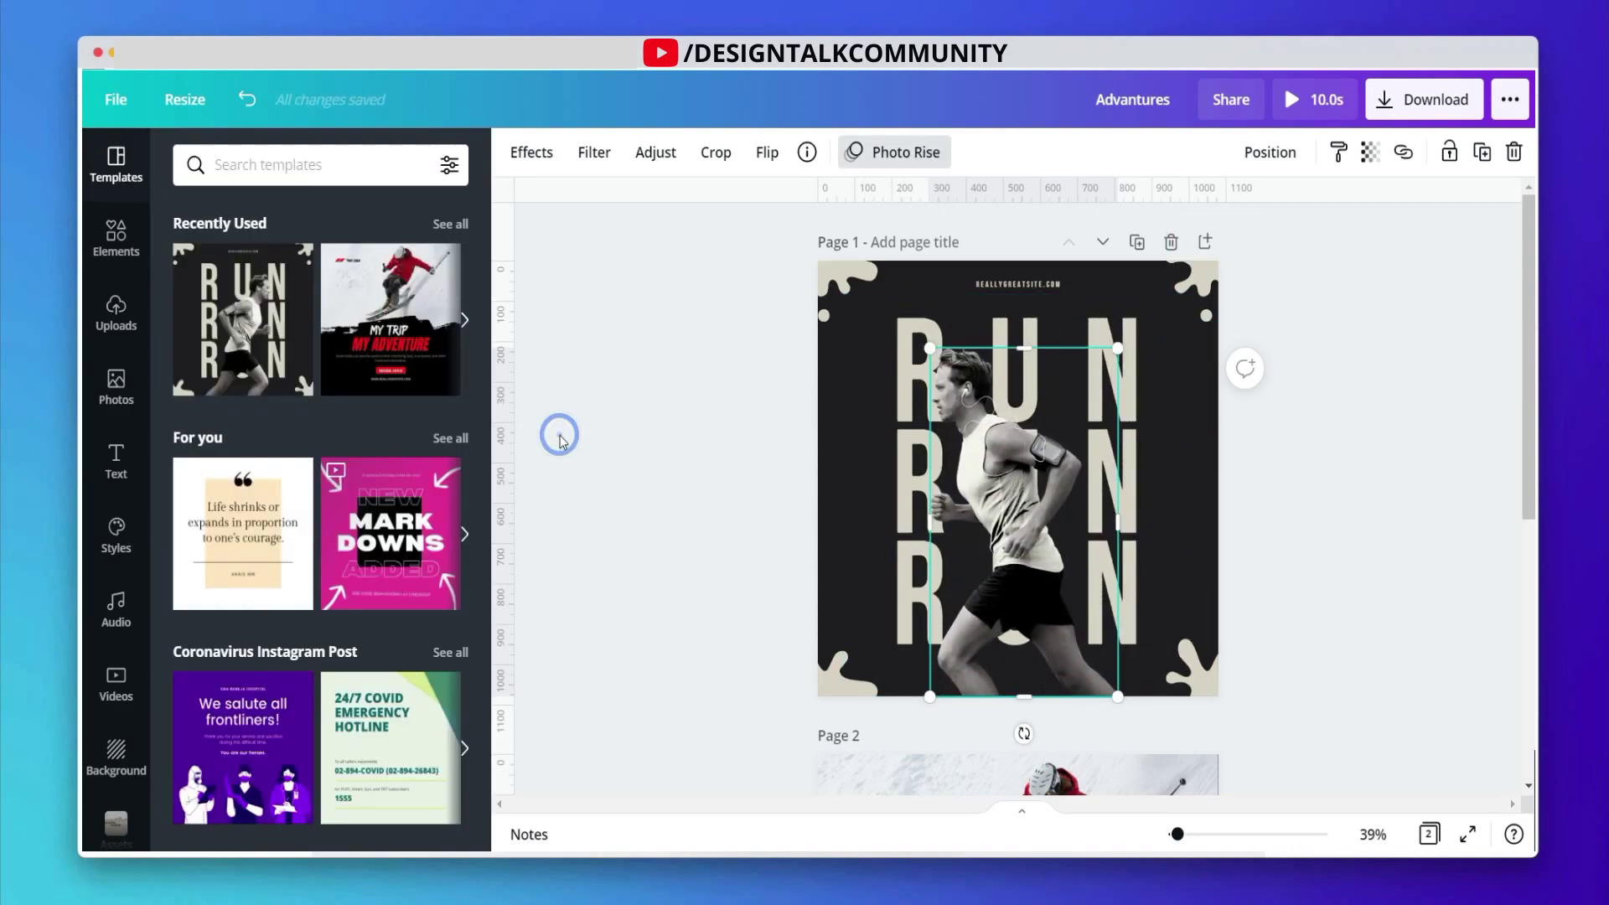
Apply the Skate text animation to the 'MY ADVENTURE' headline on Page 2
scroll(1266, 510, down, 5)
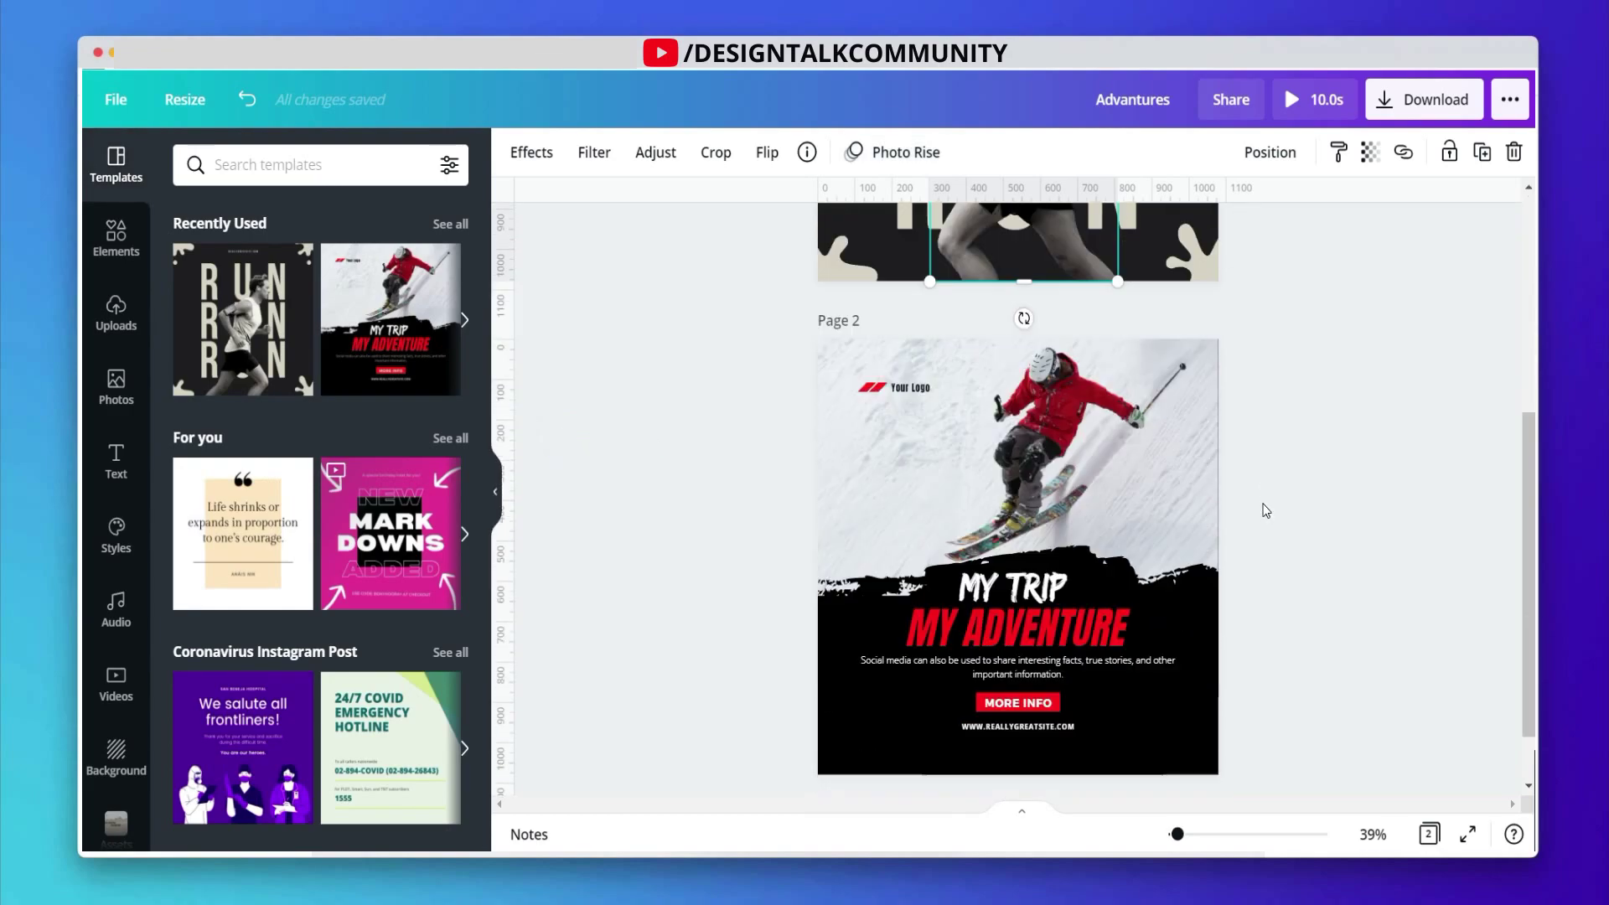
click(1030, 556)
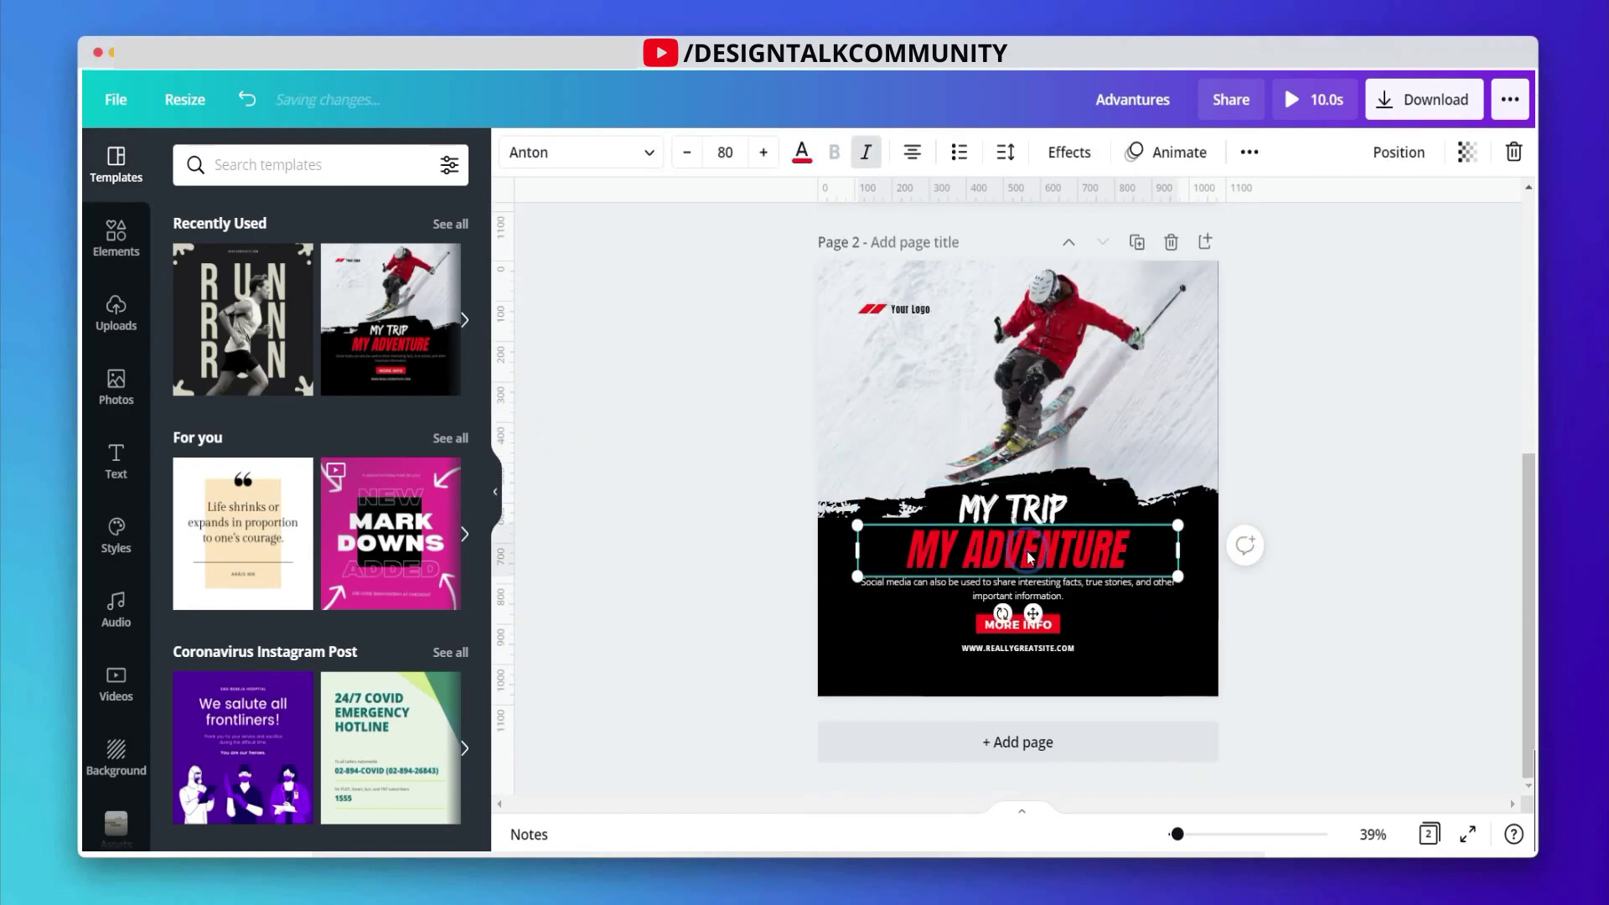
click(1168, 152)
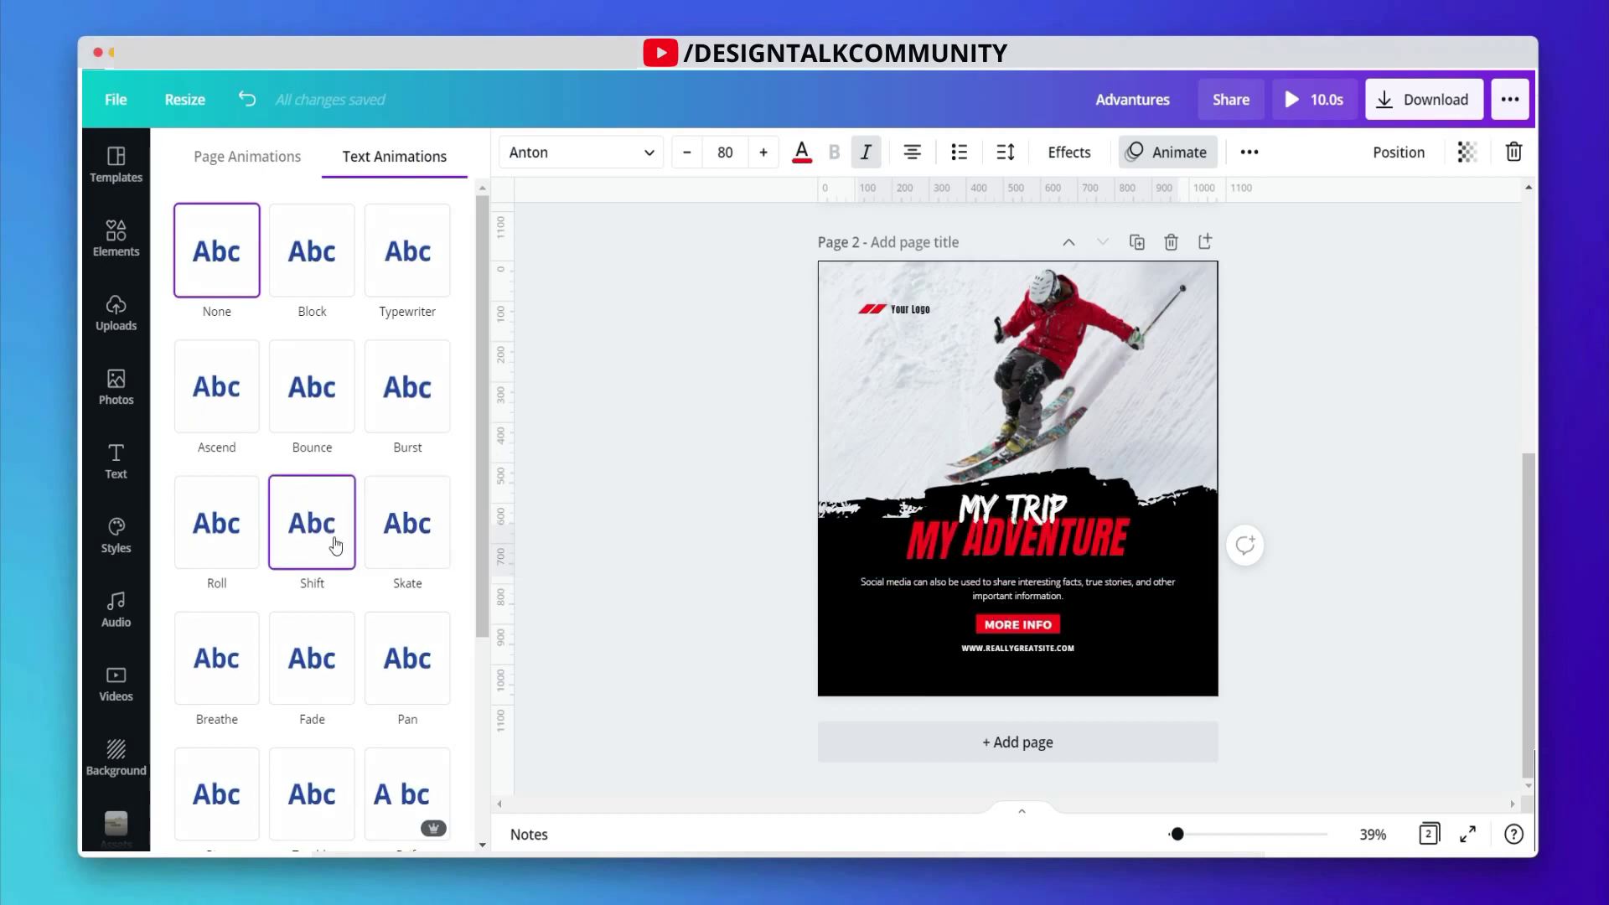
click(427, 536)
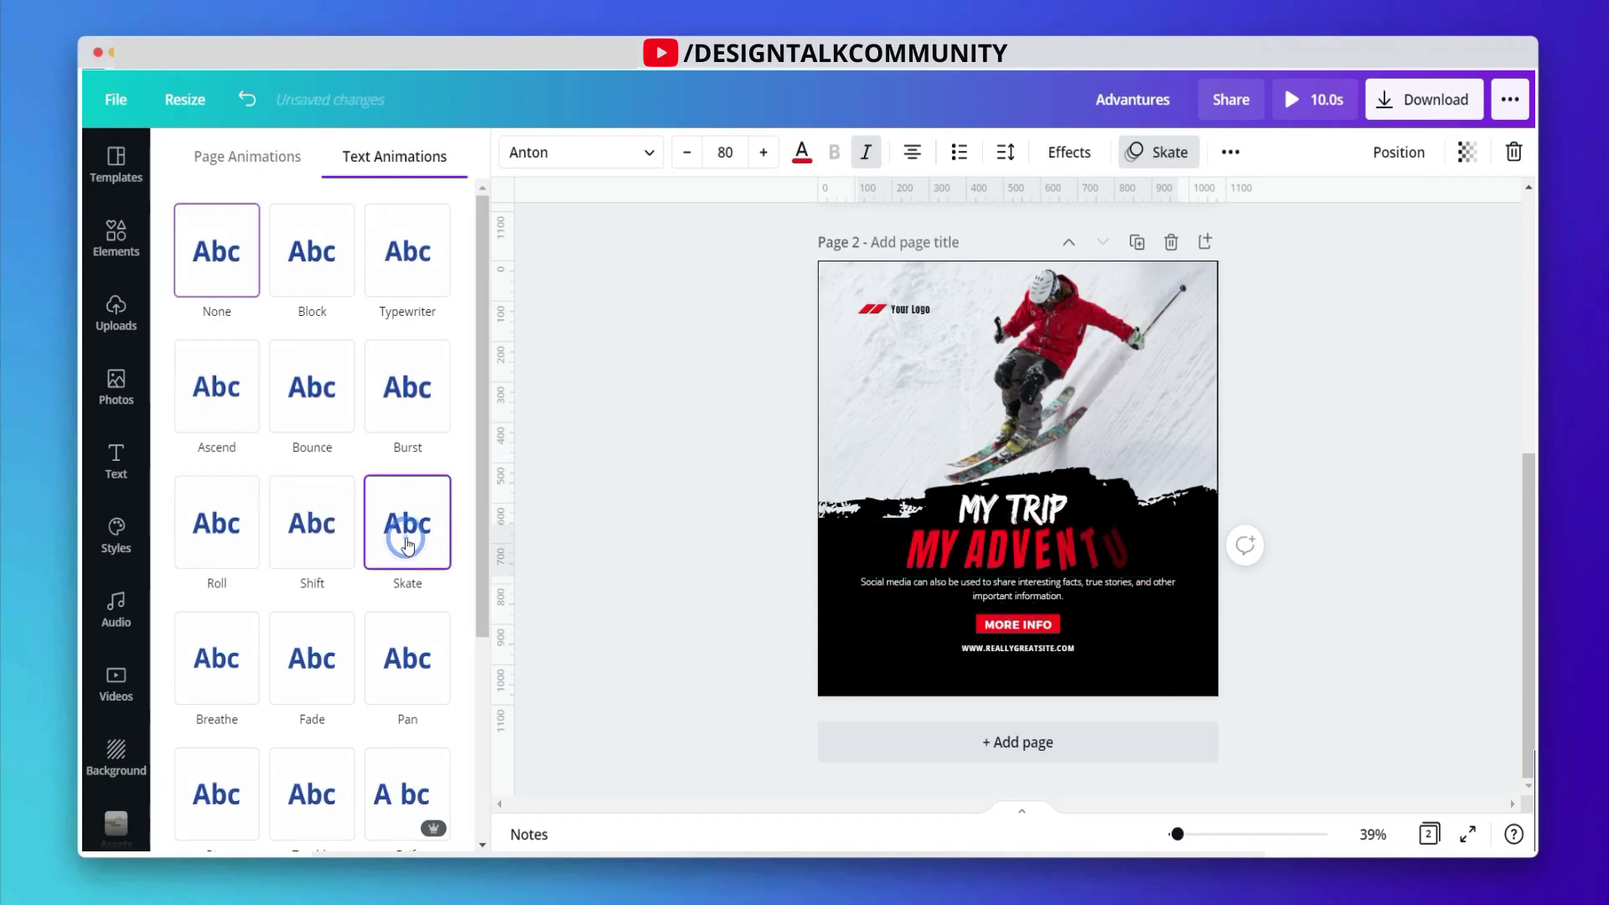
Play the 10-second Adventures design as a full-screen preview
key(Escape)
scroll(656, 471, up, 5)
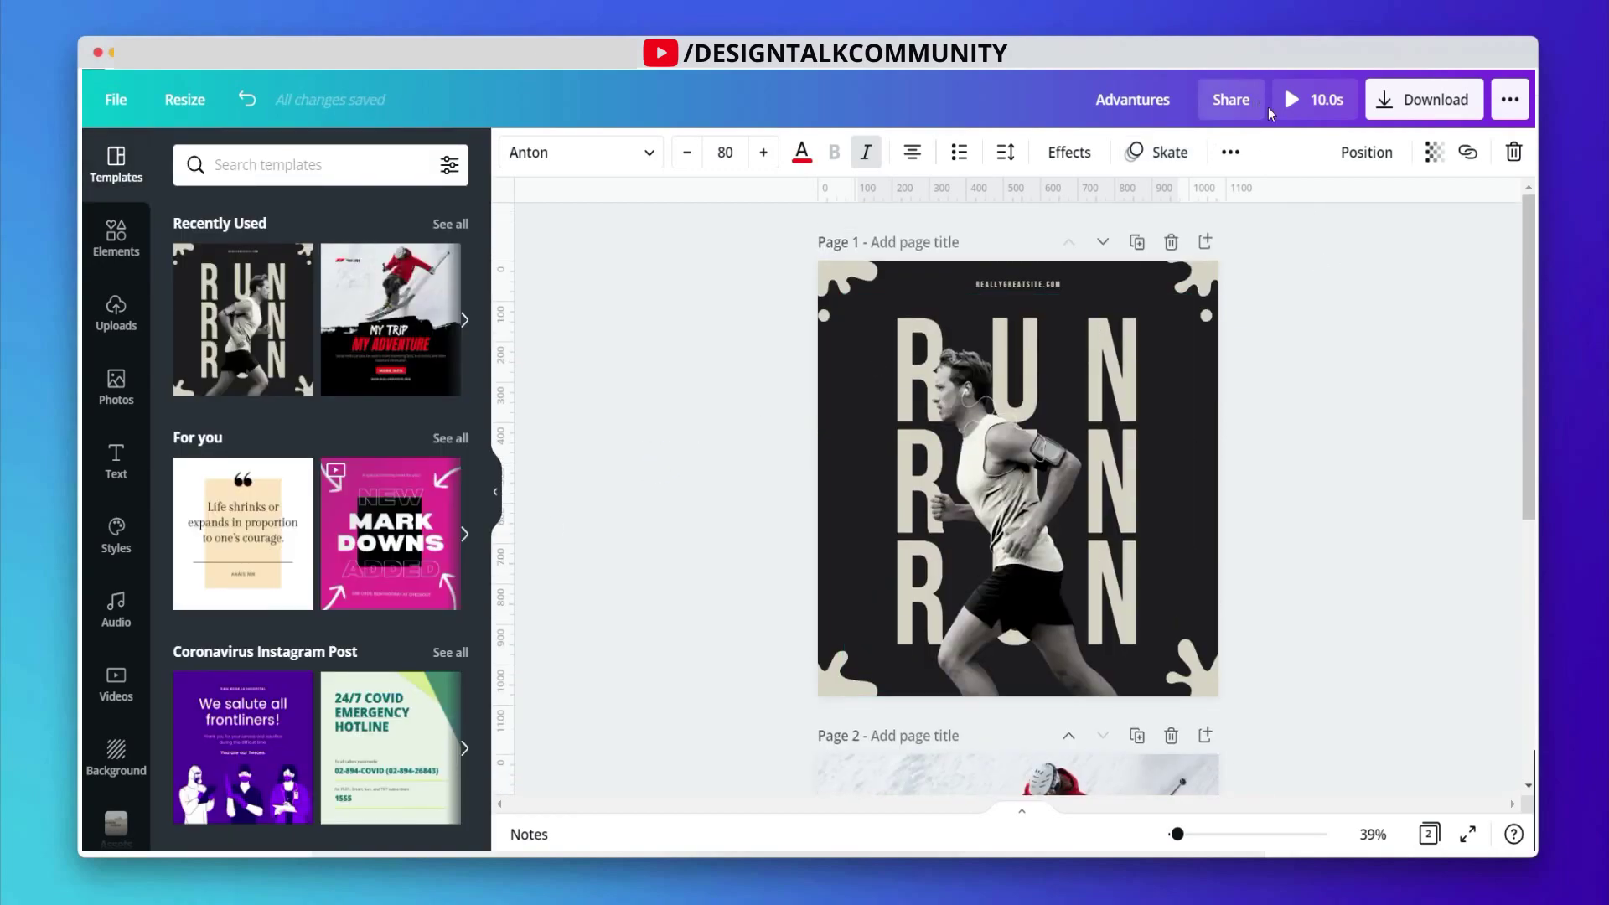
click(1346, 98)
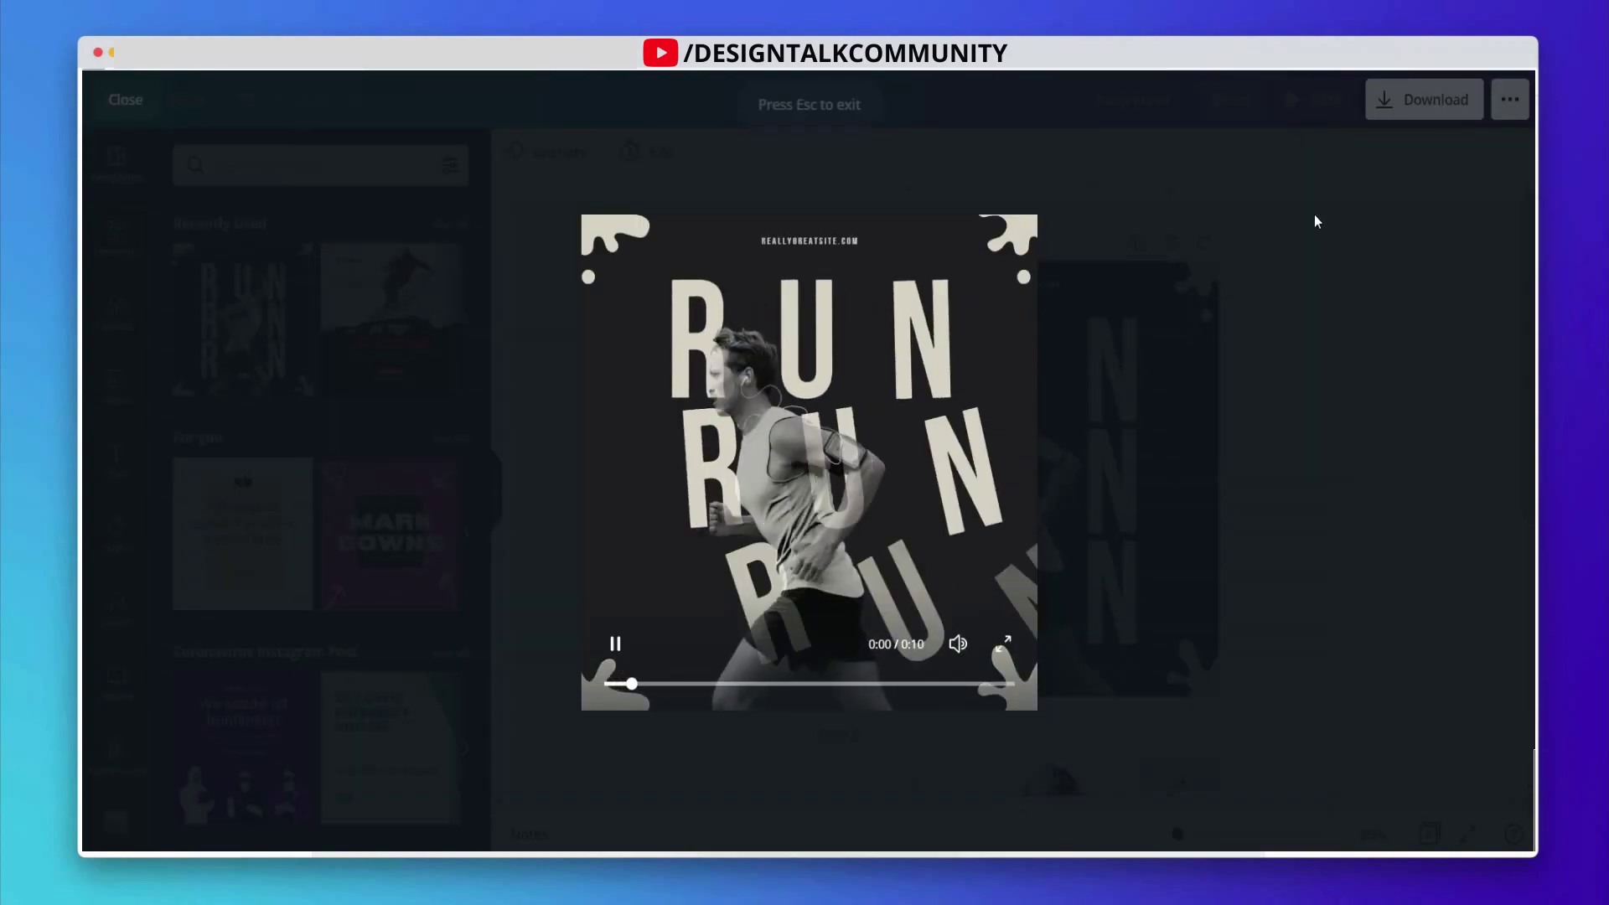